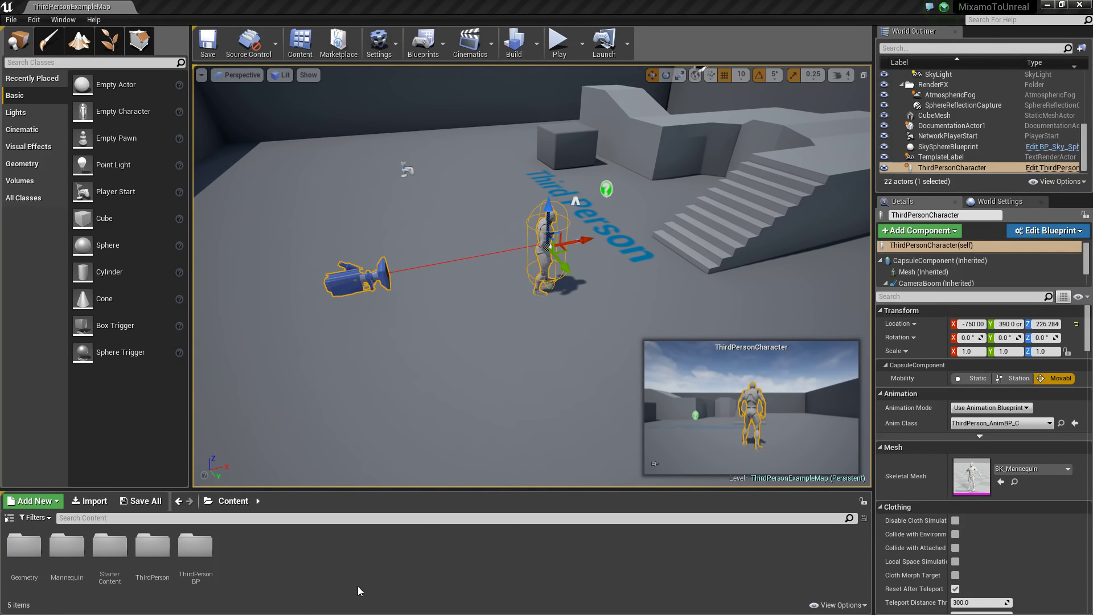
- Switch to the Mixamo site in Chrome and pick the Akai E Espiritu character from the store
key("super")
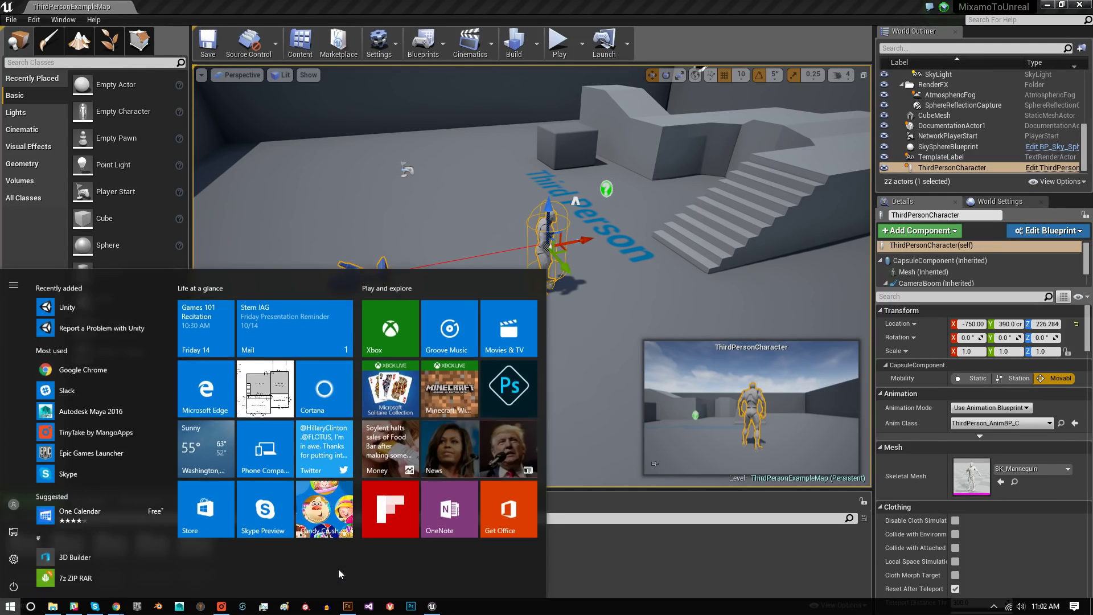
mouse_move(119, 605)
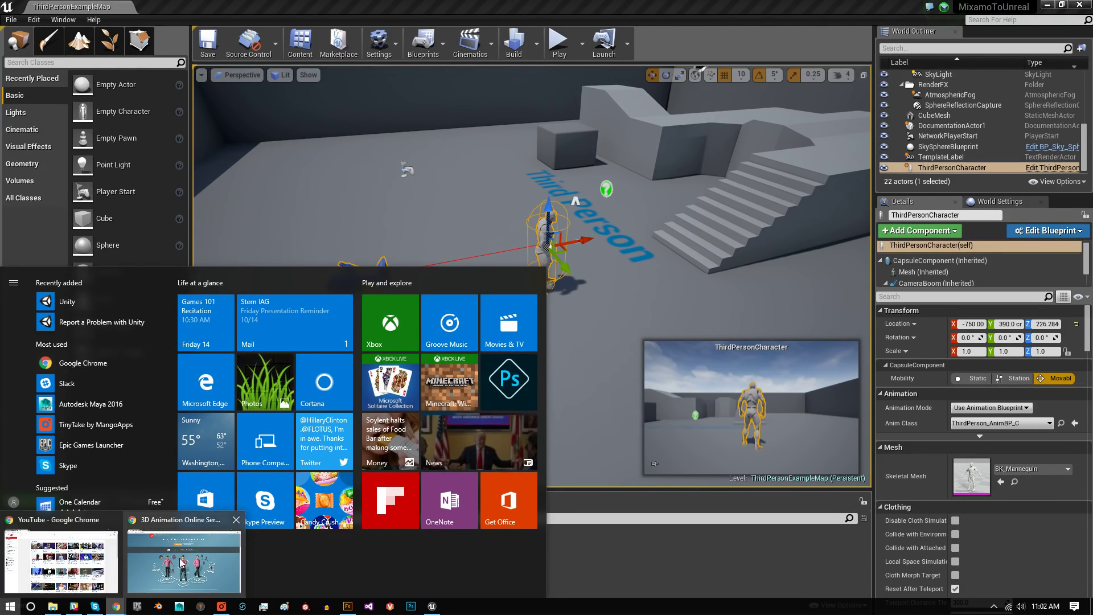
left_click(183, 555)
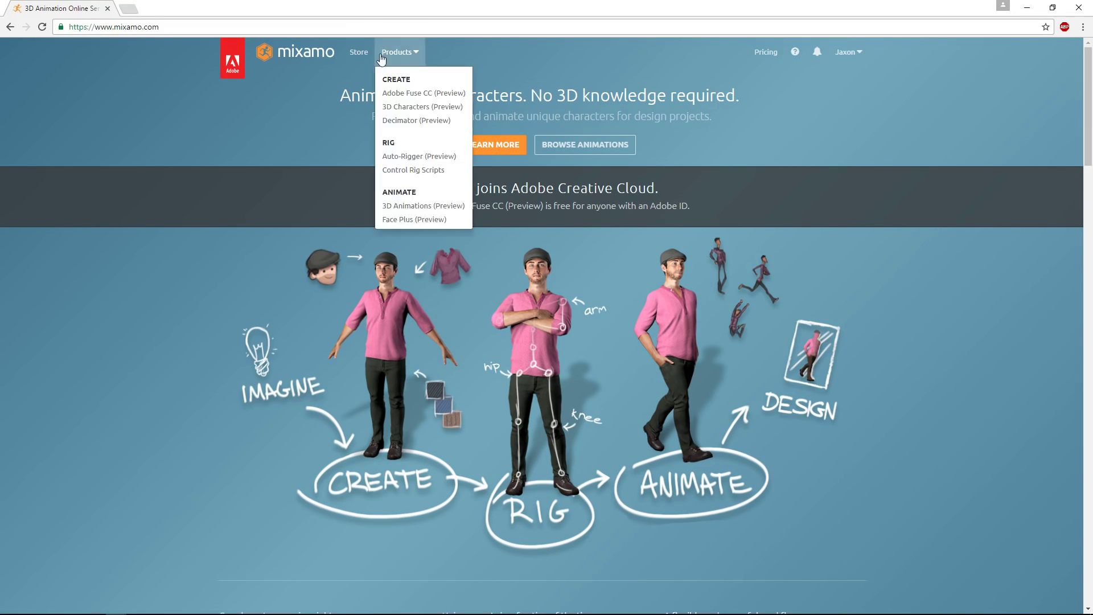
left_click(359, 52)
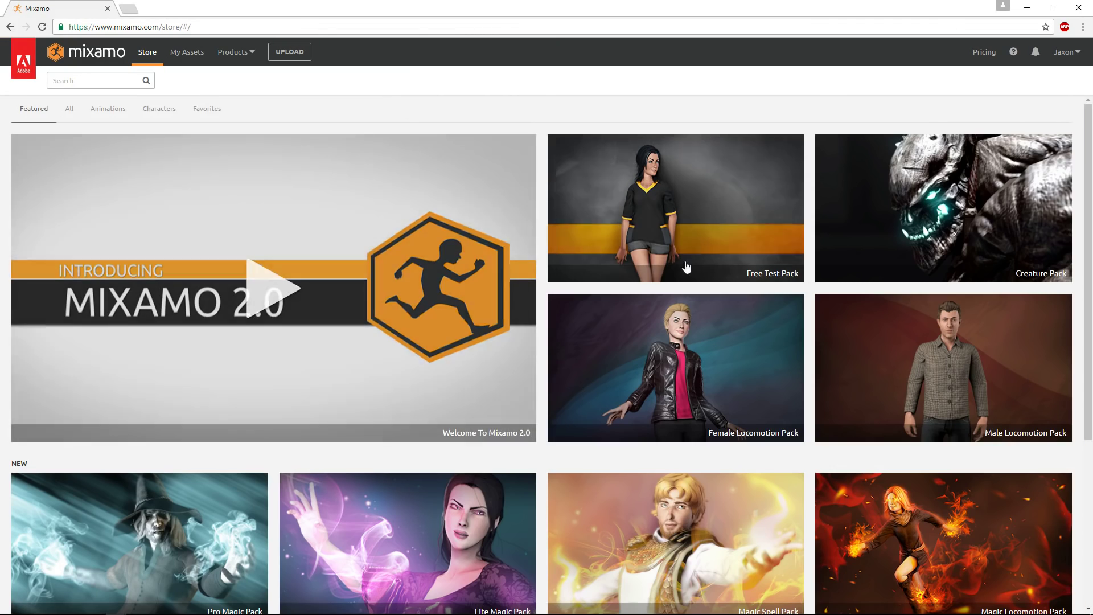
left_click(157, 114)
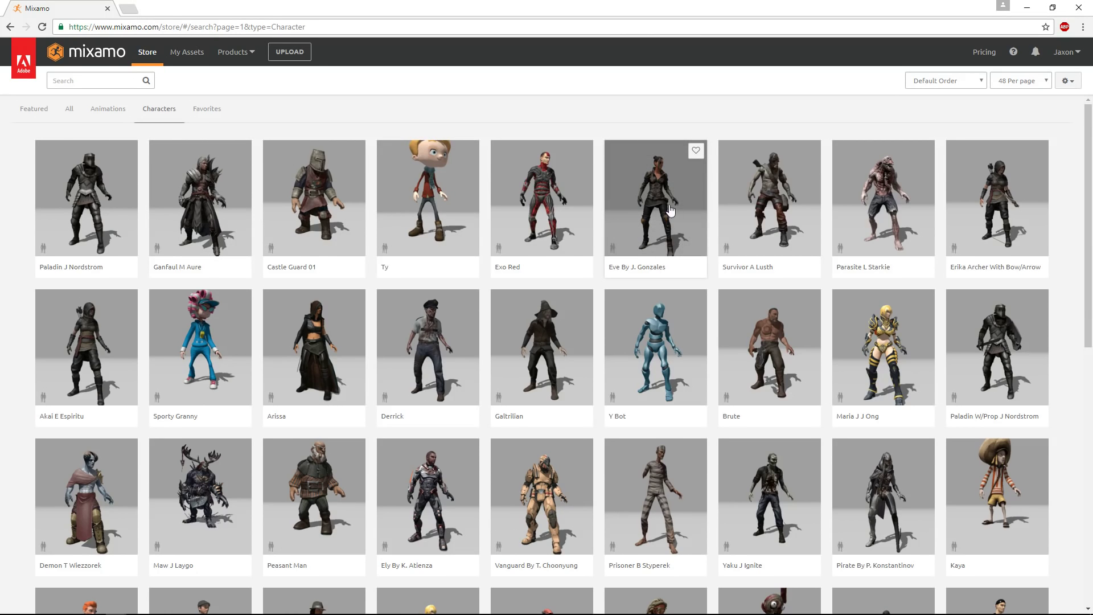
left_click(94, 365)
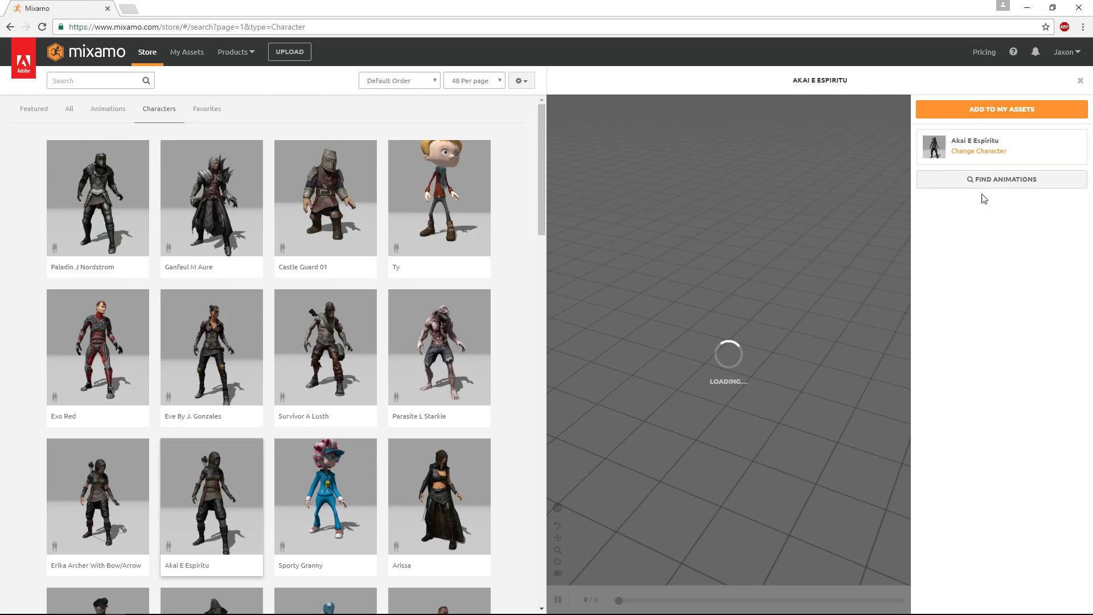
- Find animations for the Akai E Espiritu character and add the Jump animation to a pack
left_click(1009, 183)
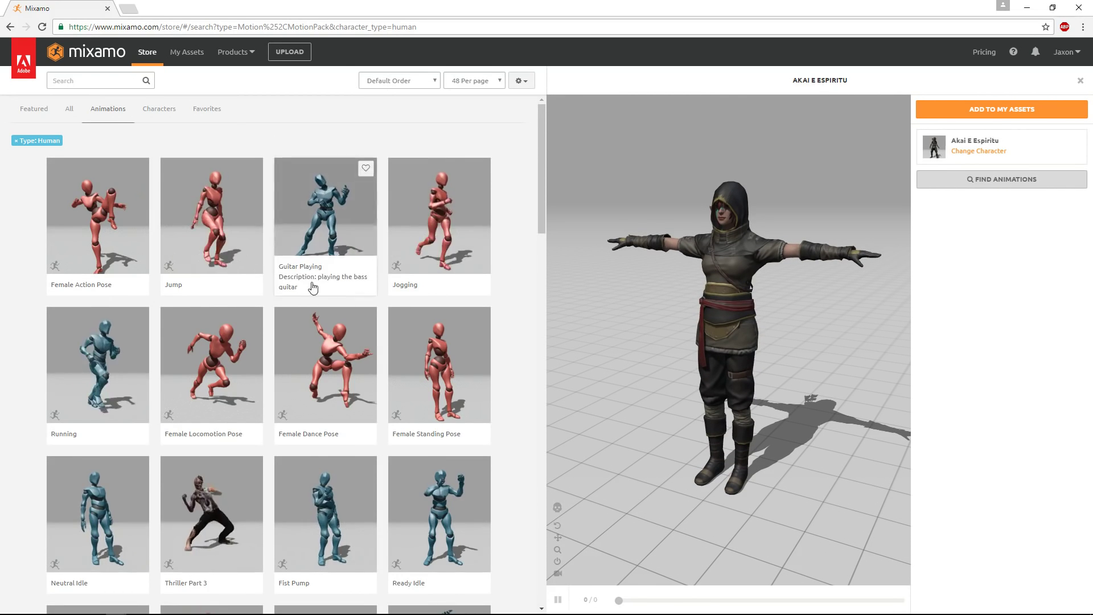
left_click(228, 223)
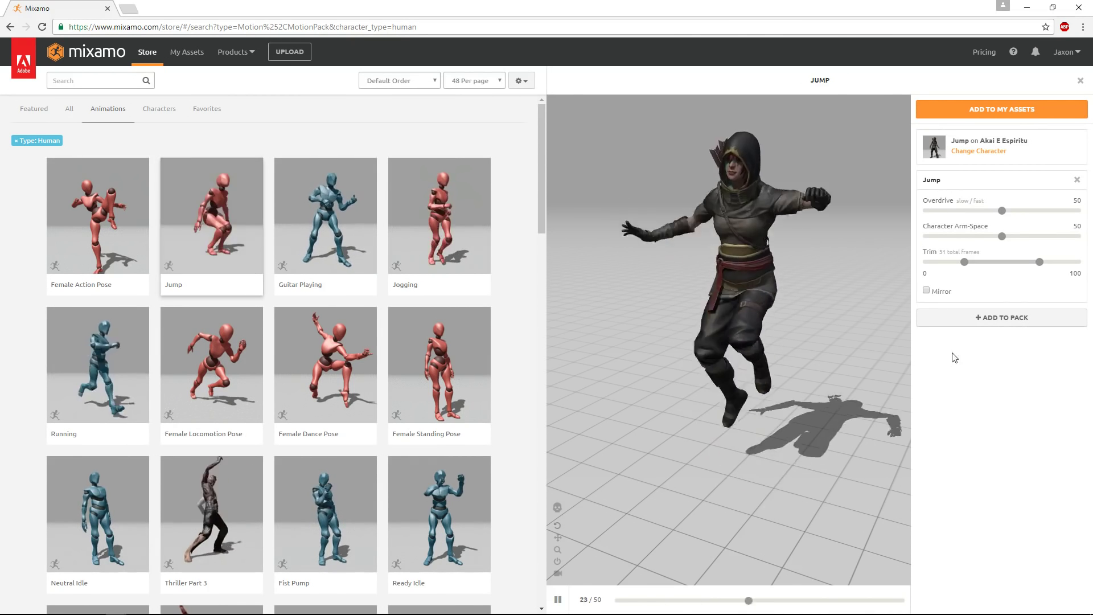
left_click(981, 317)
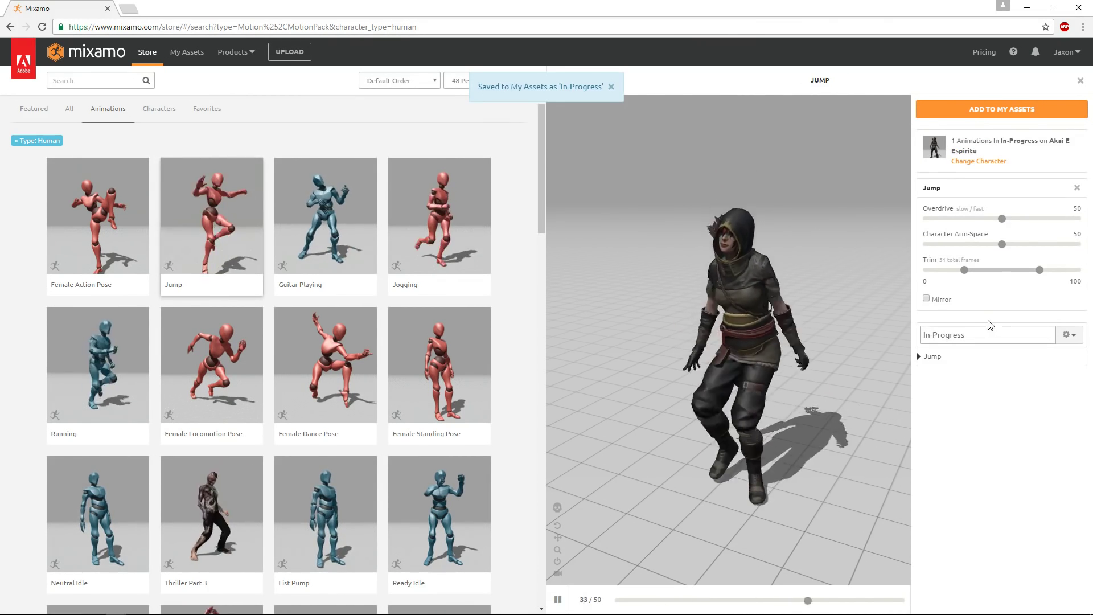
- Rename the animation pack to MixamoTest
left_click(968, 335)
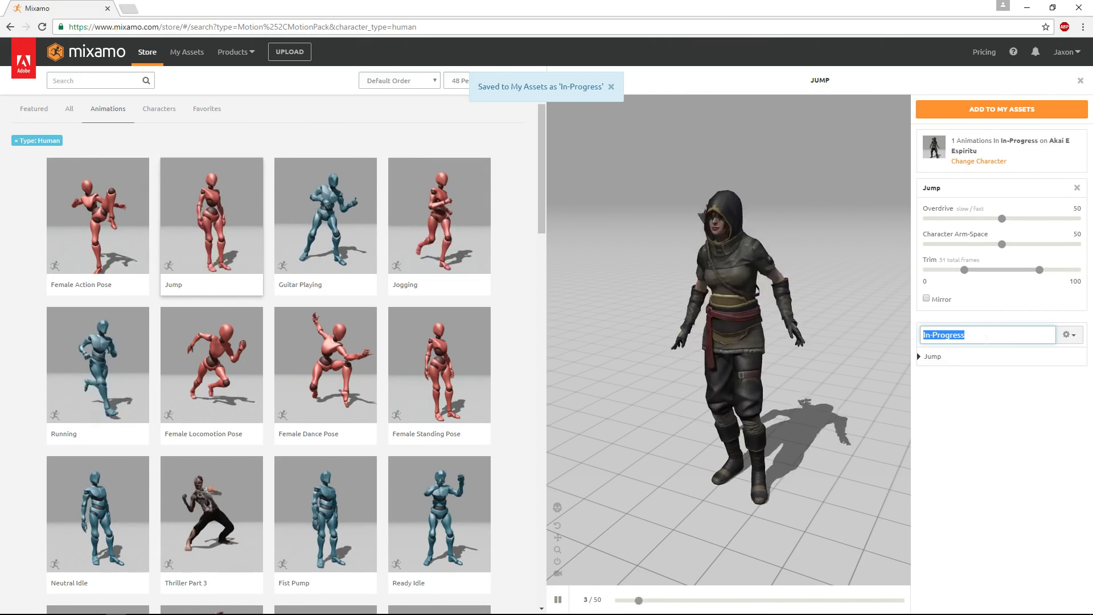
type("Mixa")
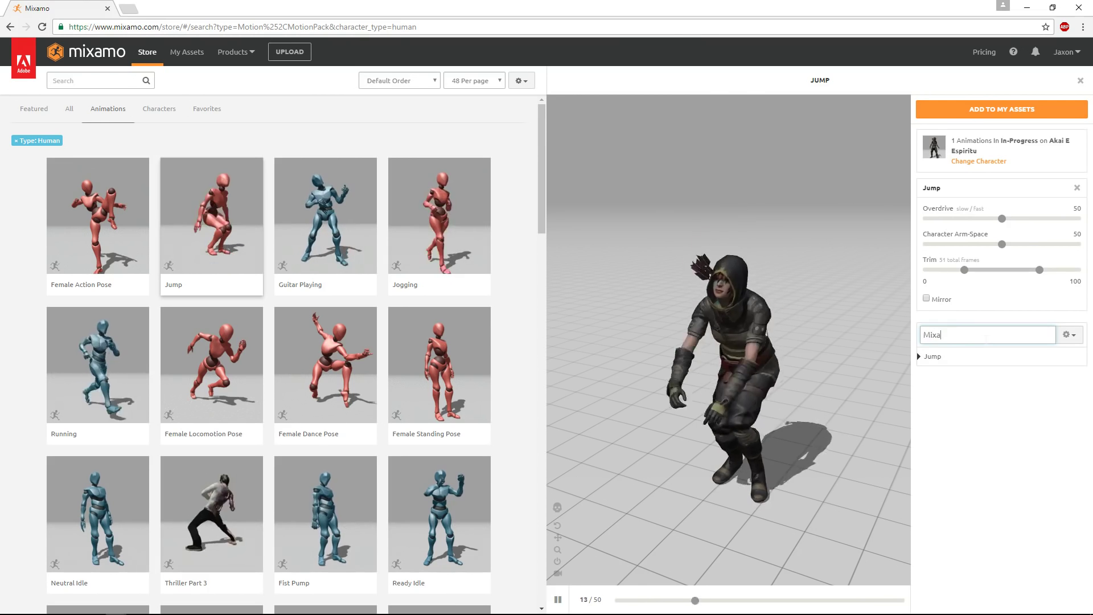
type("moTest")
key("Return")
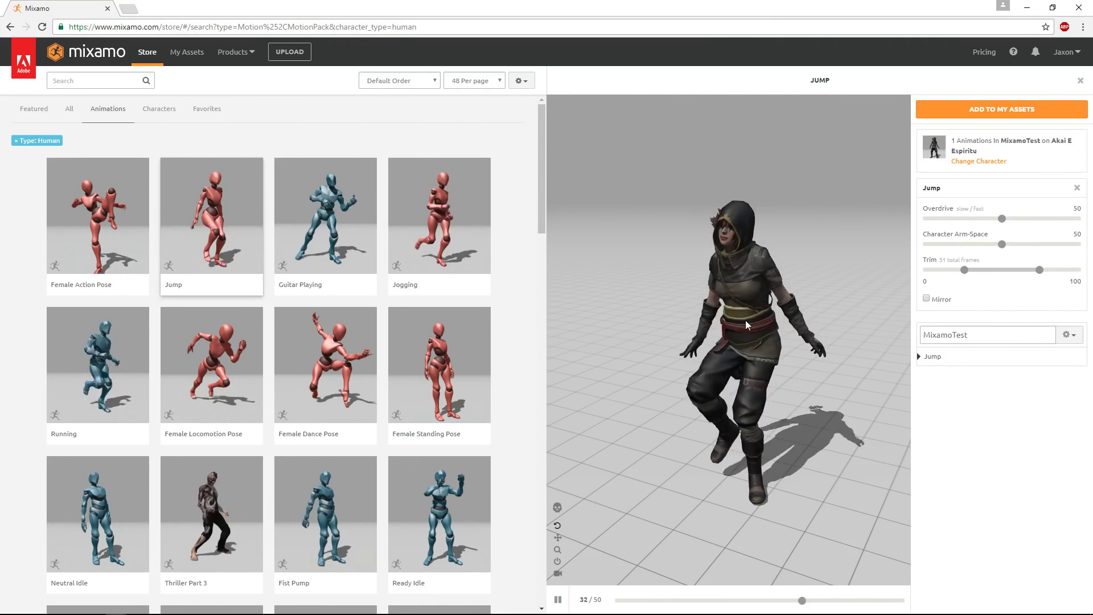
- Add the MixamoTest pack to the account's assets and queue its download in FBX (.fbx) format
left_click(1013, 111)
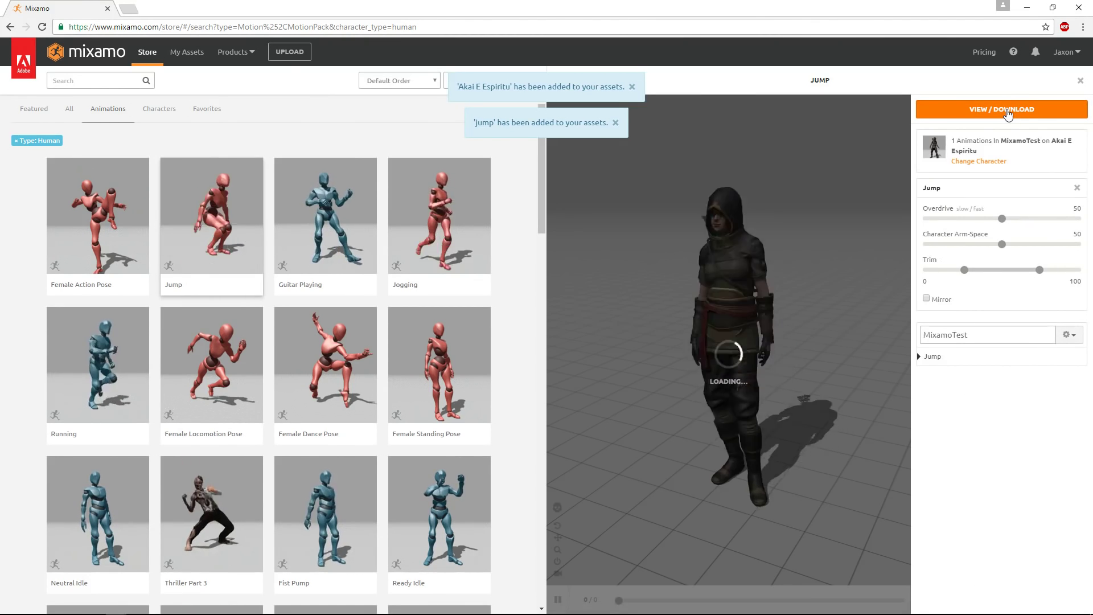
left_click(1009, 111)
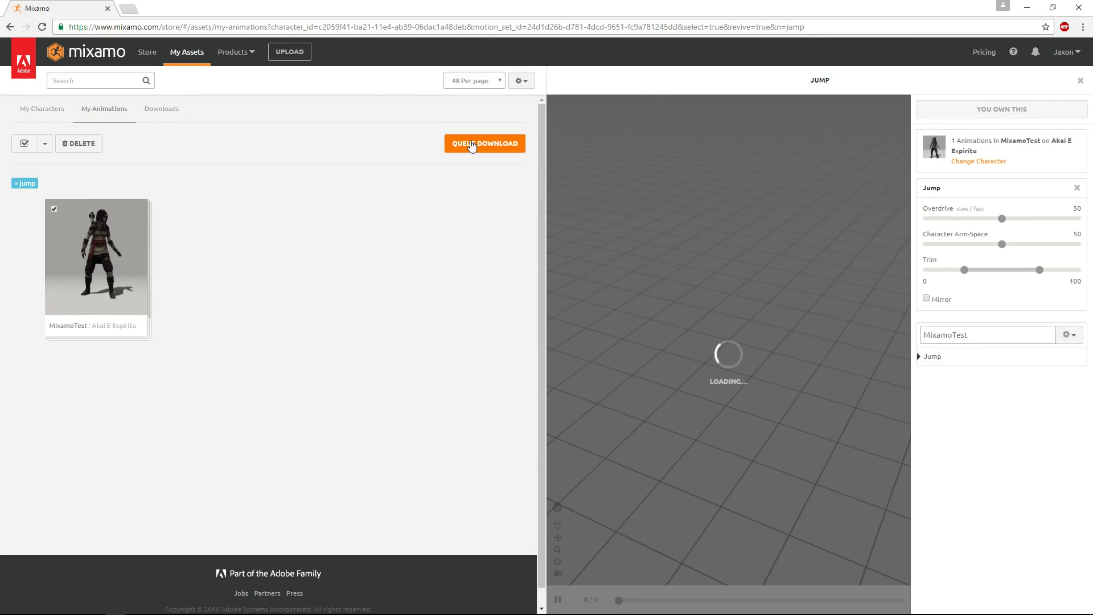
left_click(475, 144)
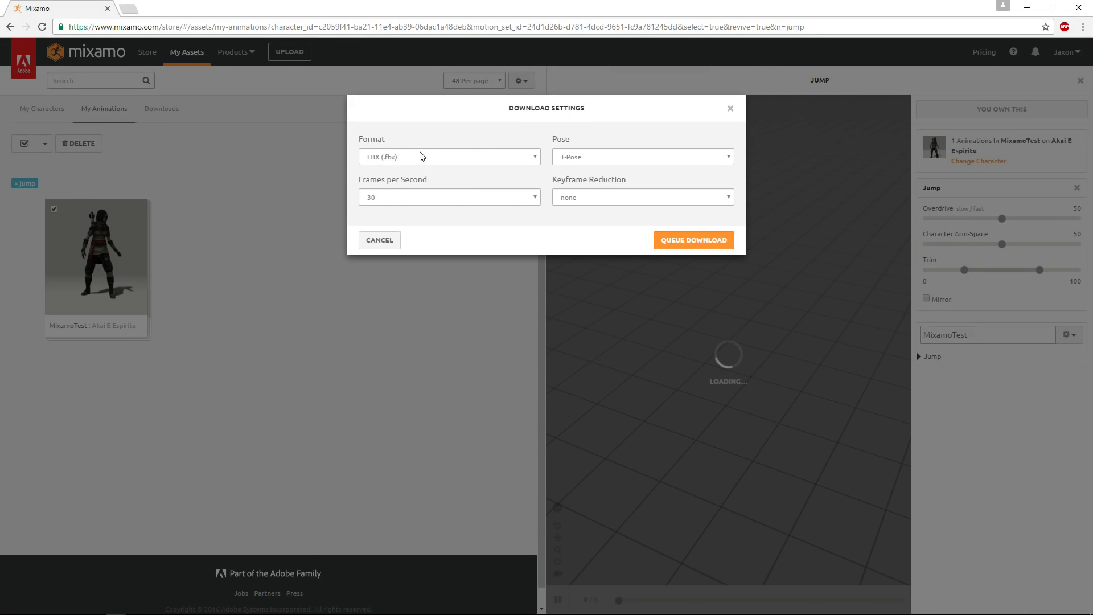
left_click(409, 155)
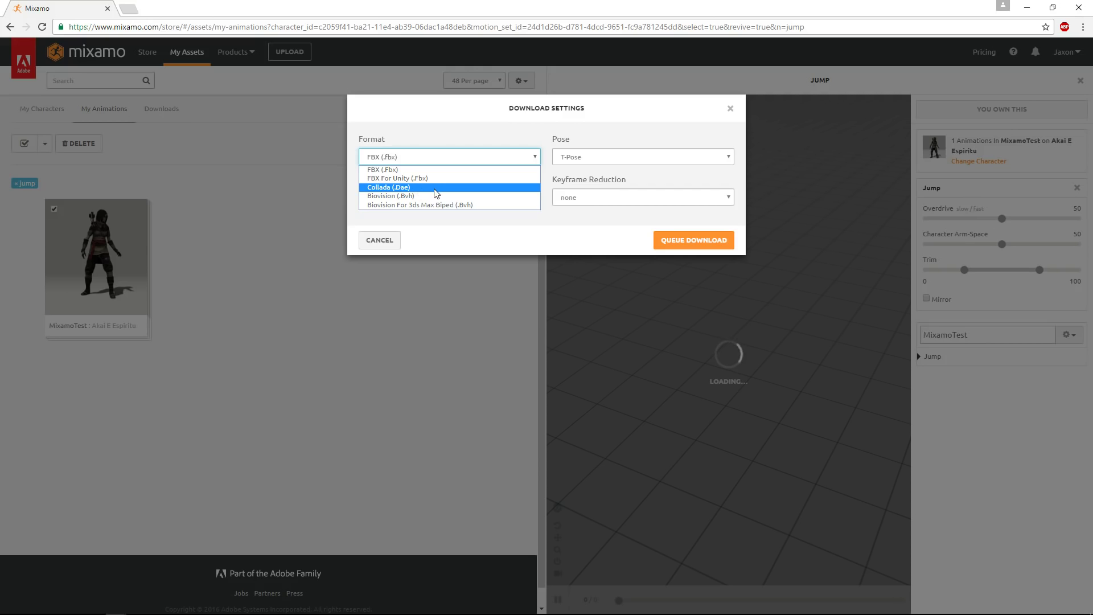
left_click(408, 170)
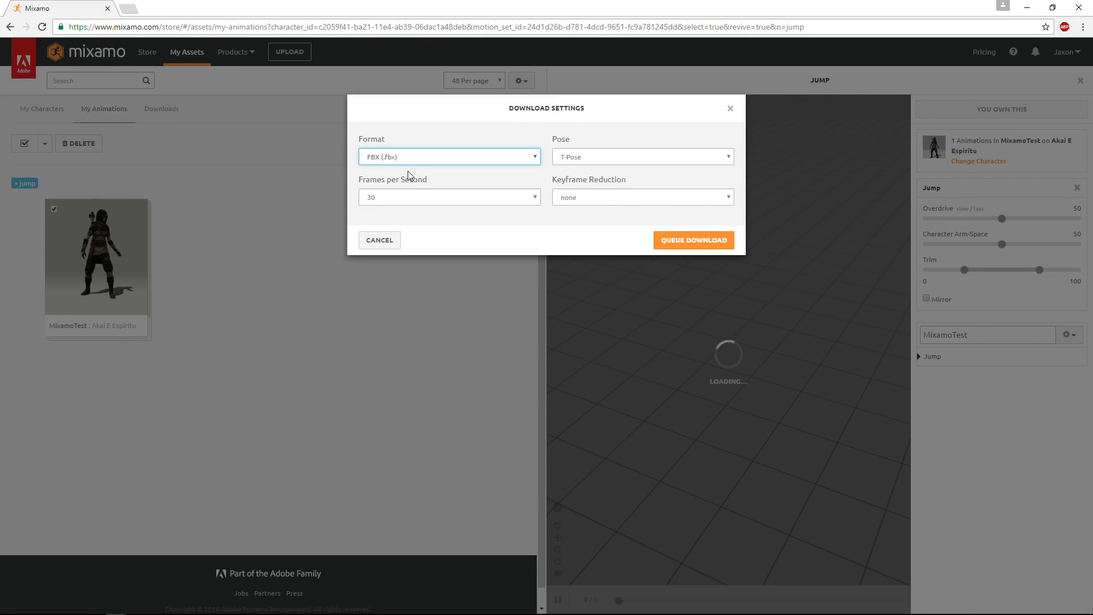
left_click(712, 243)
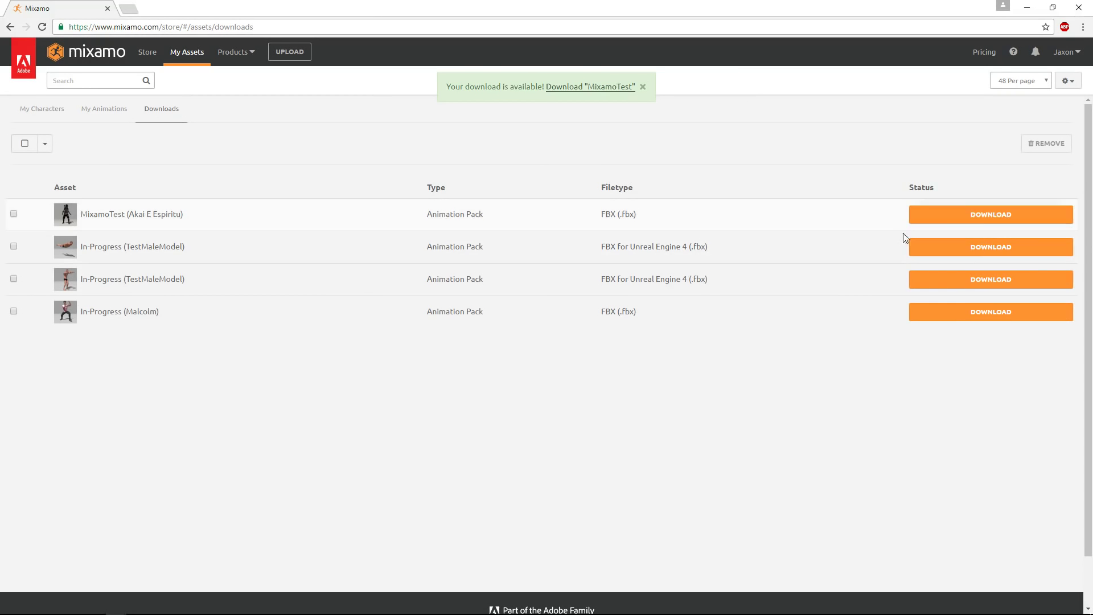
- Download MixamoTest.zip and extract all its files to the MixamoTest folder in Downloads
left_click(989, 216)
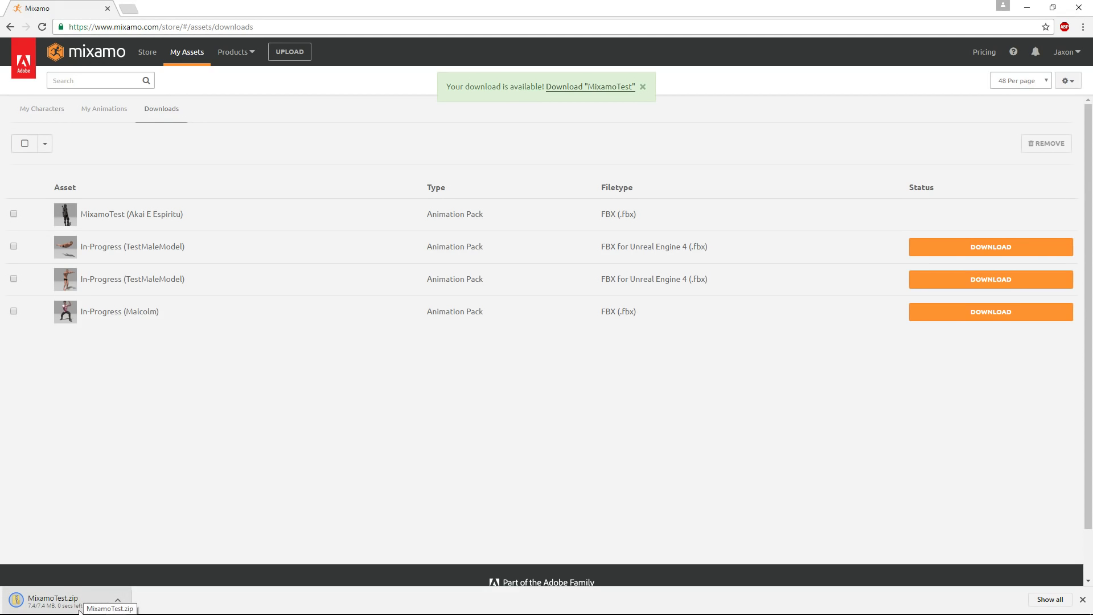
left_click(80, 611)
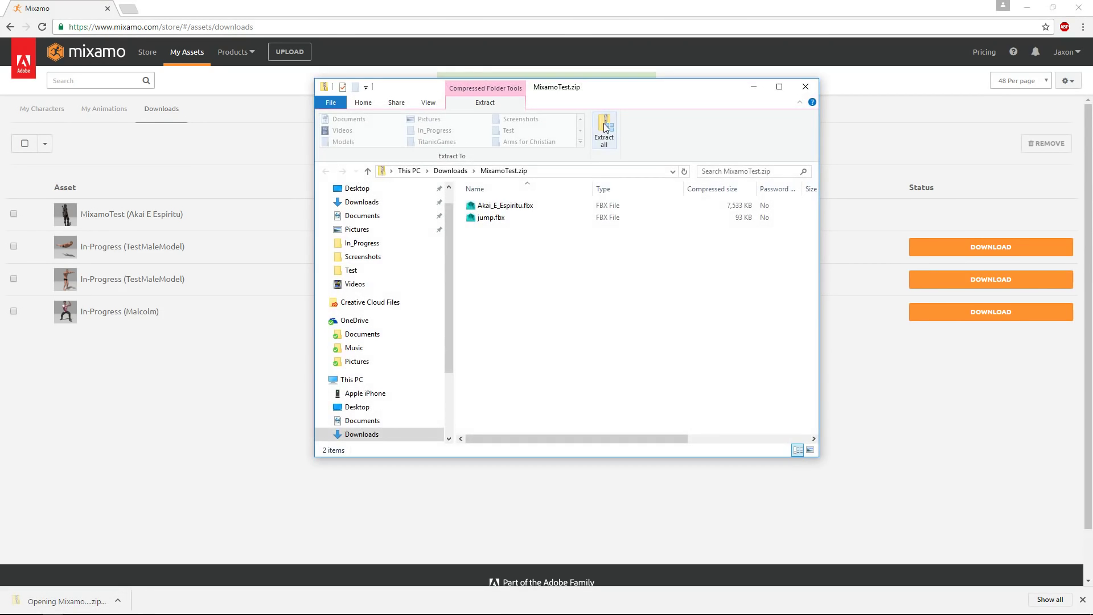
left_click(605, 138)
left_click(647, 422)
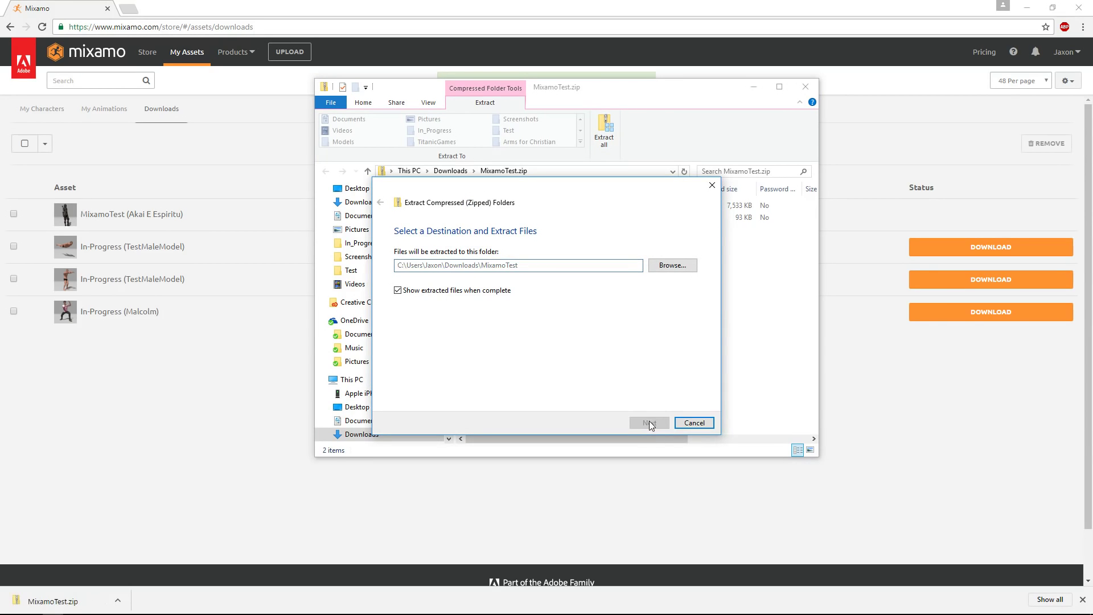
left_click(818, 102)
left_click(806, 87)
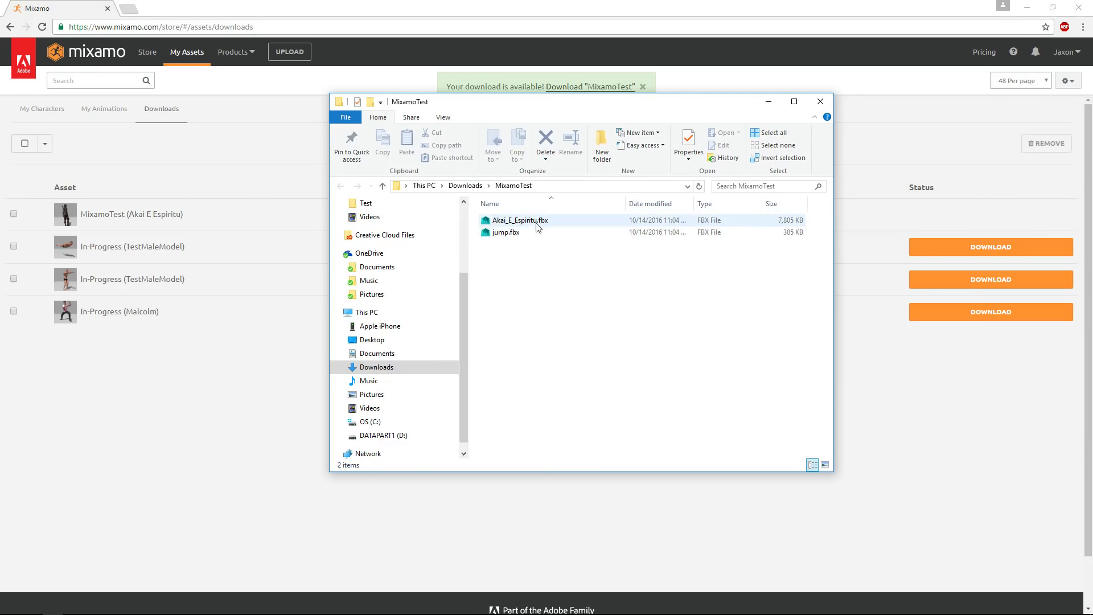
- Switch to Unreal Editor and create a folder named Mixamo in the project's Content folder
key("super")
left_click(433, 609)
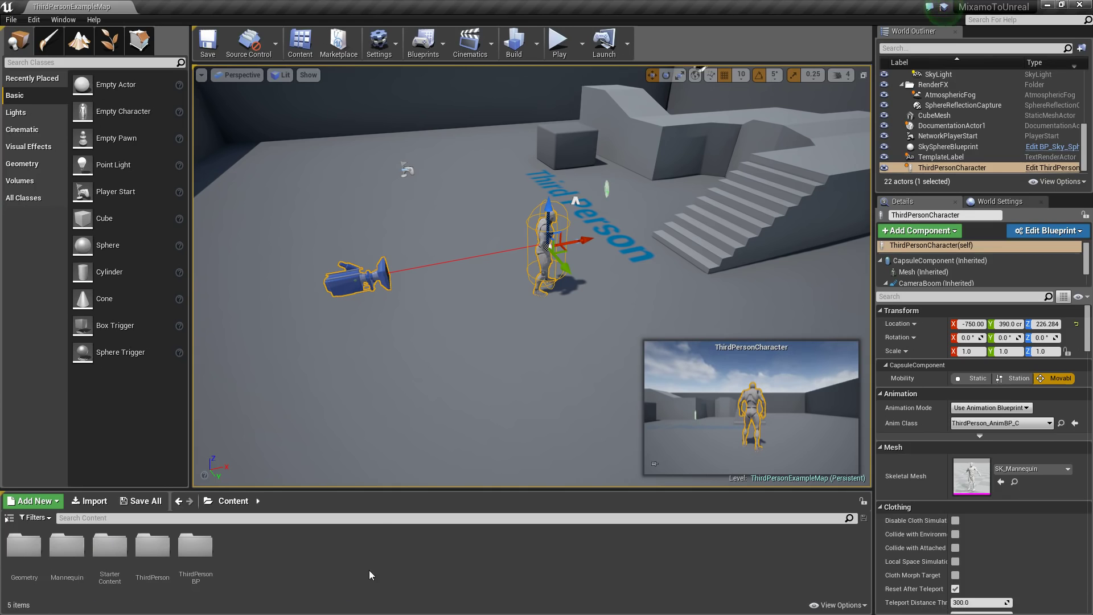
right_click(289, 570)
left_click(336, 283)
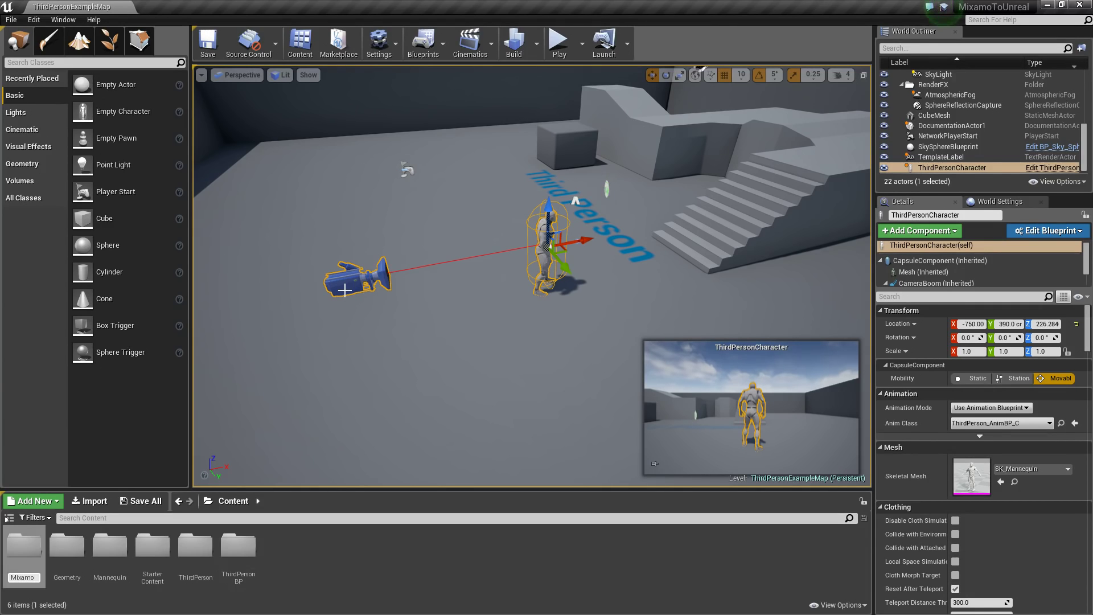
type("Mixamo")
key("Return")
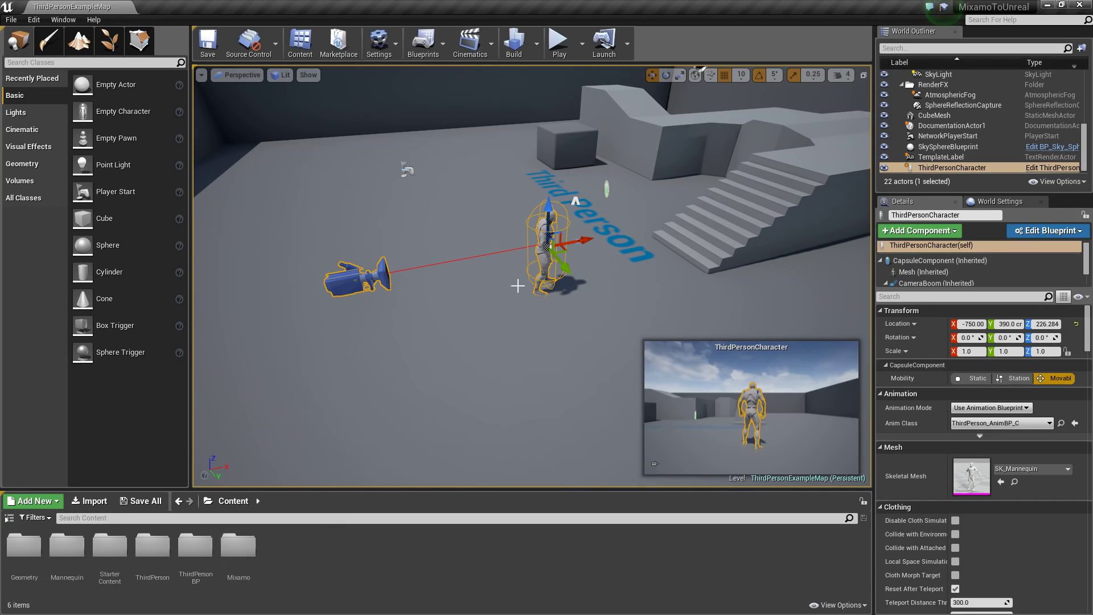
- Choose Akai_E_Espiritu.fbx from Downloads > MixamoTest for import into the Mixamo content folder
double_click(234, 557)
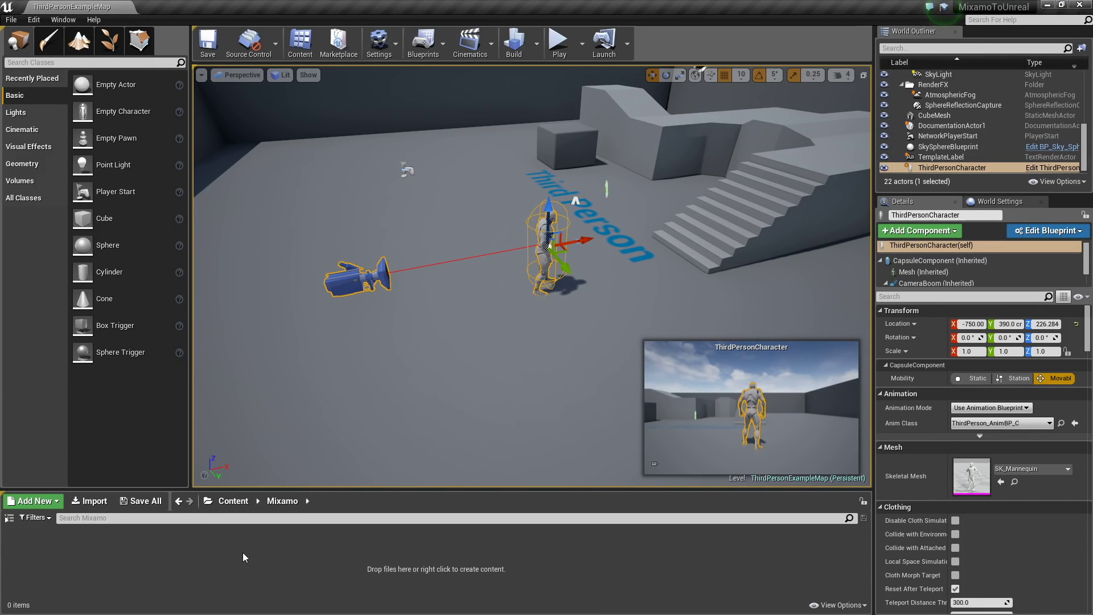
right_click(111, 579)
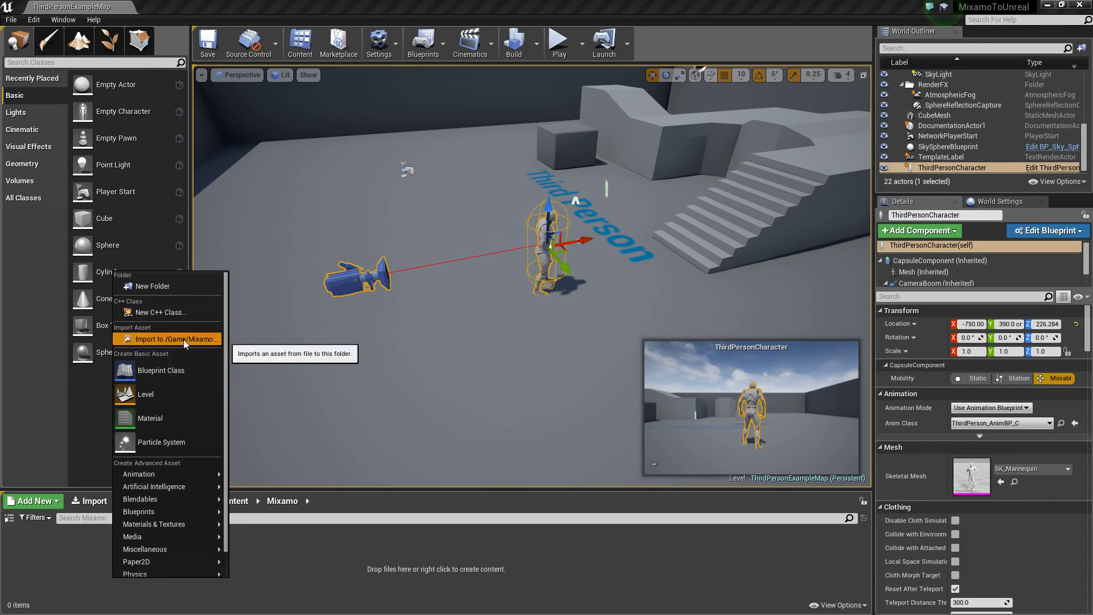
left_click(183, 339)
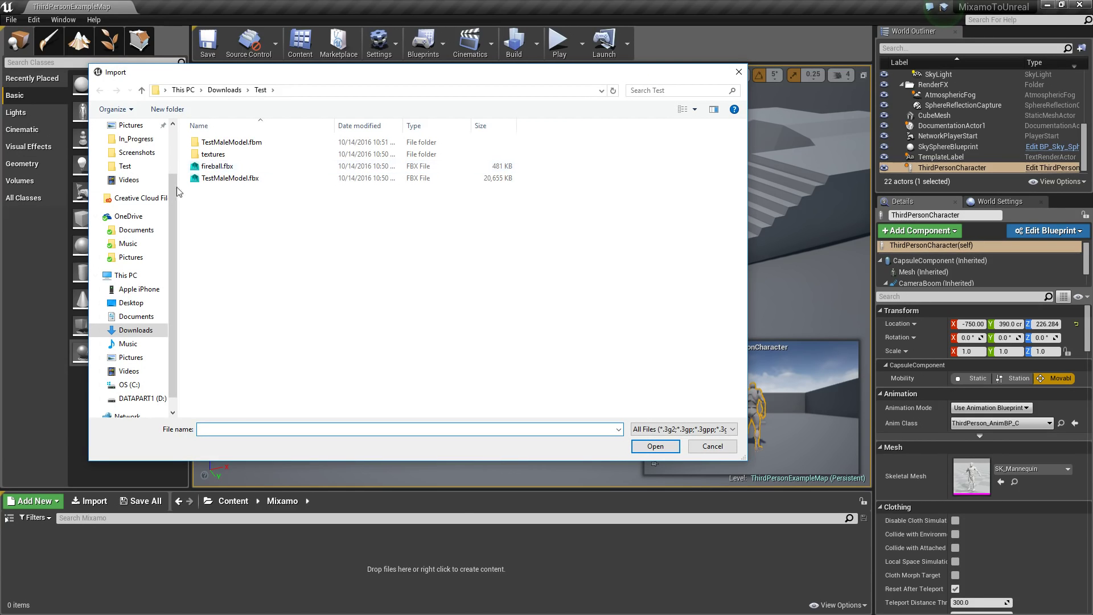
left_click(230, 90)
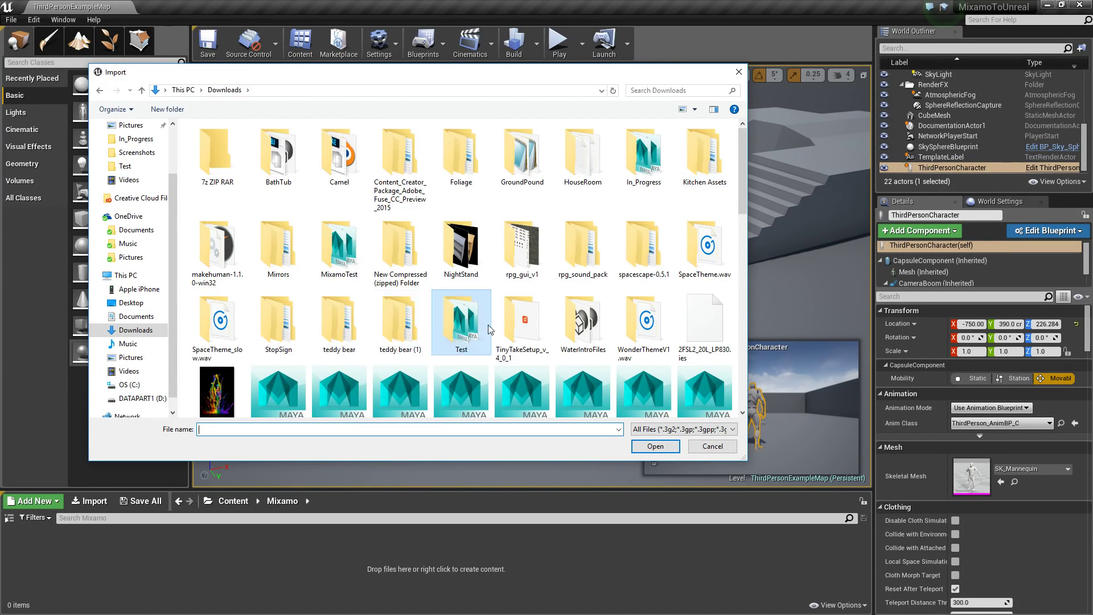
left_click(350, 252)
double_click(351, 256)
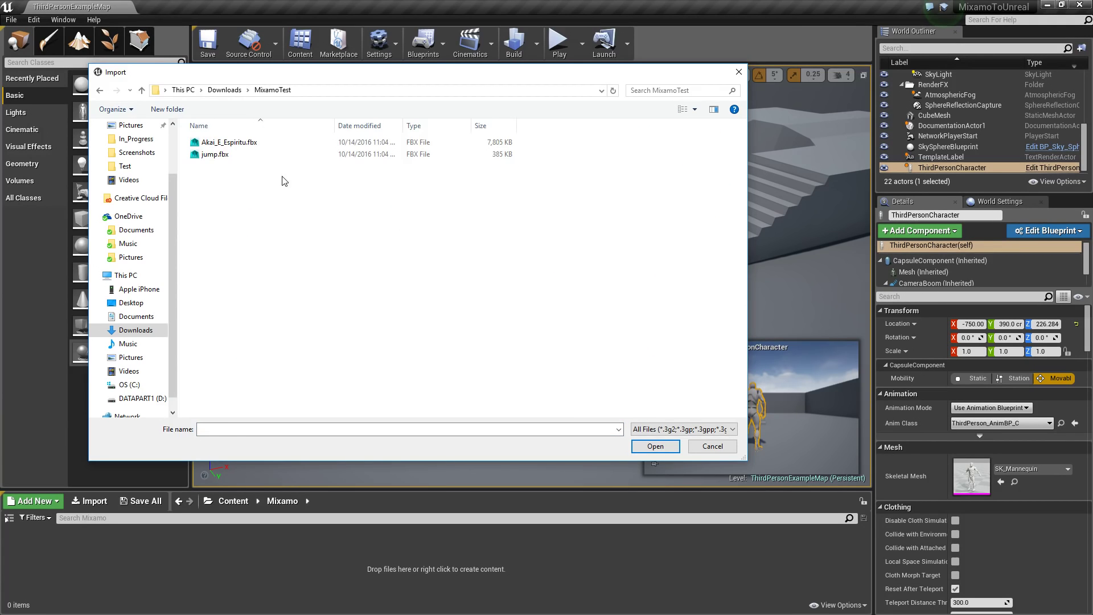
left_click(256, 143)
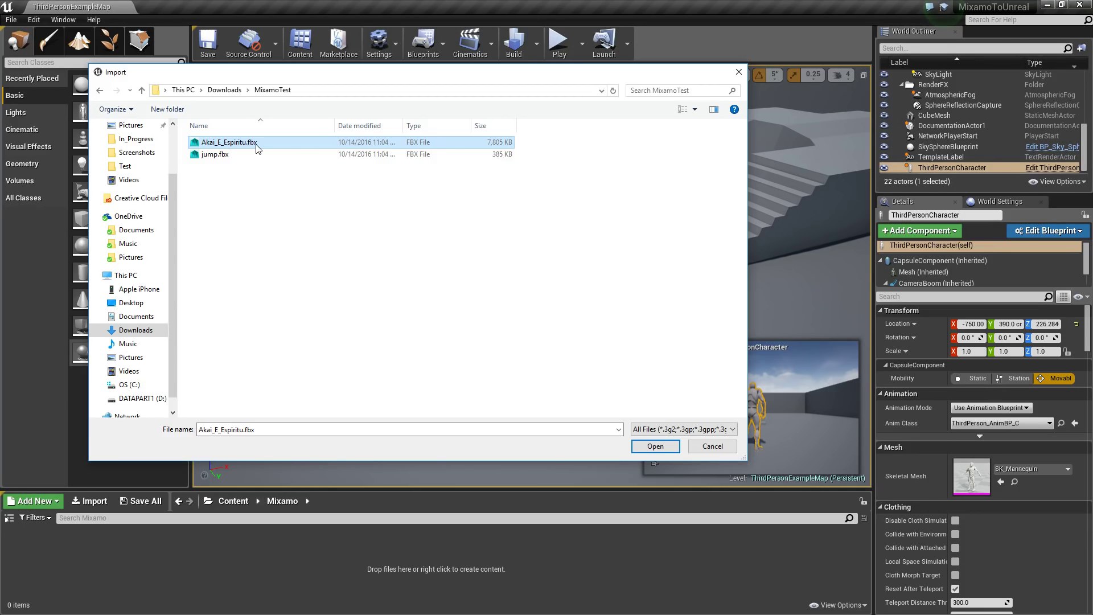
left_click(656, 446)
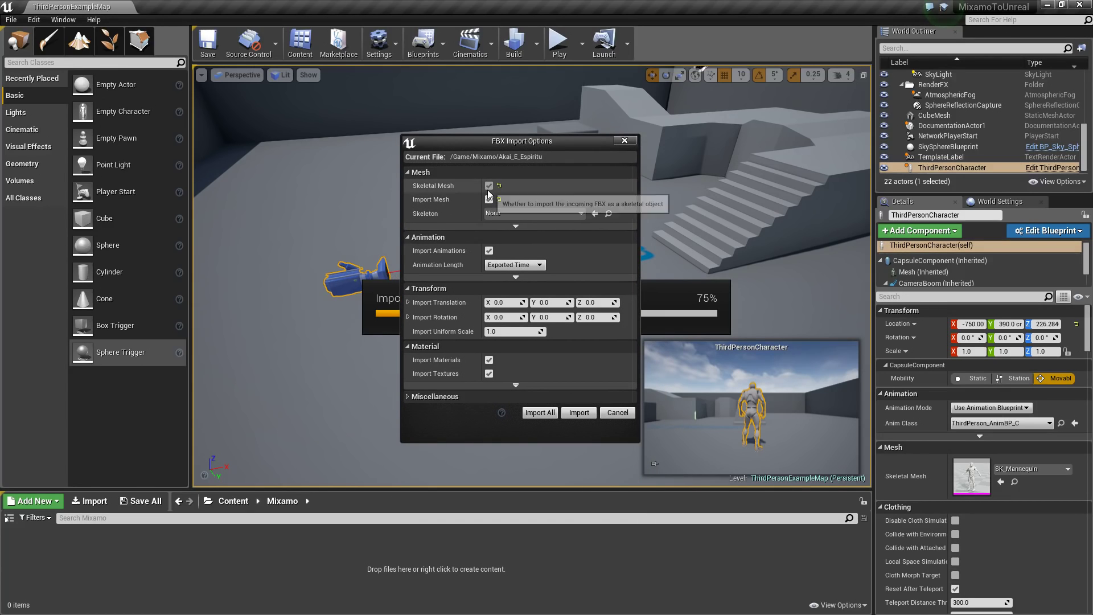
- Import the character FBX with Skeletal Mesh, Import Mesh, animations, materials and textures enabled, and close the message log
left_click(488, 199)
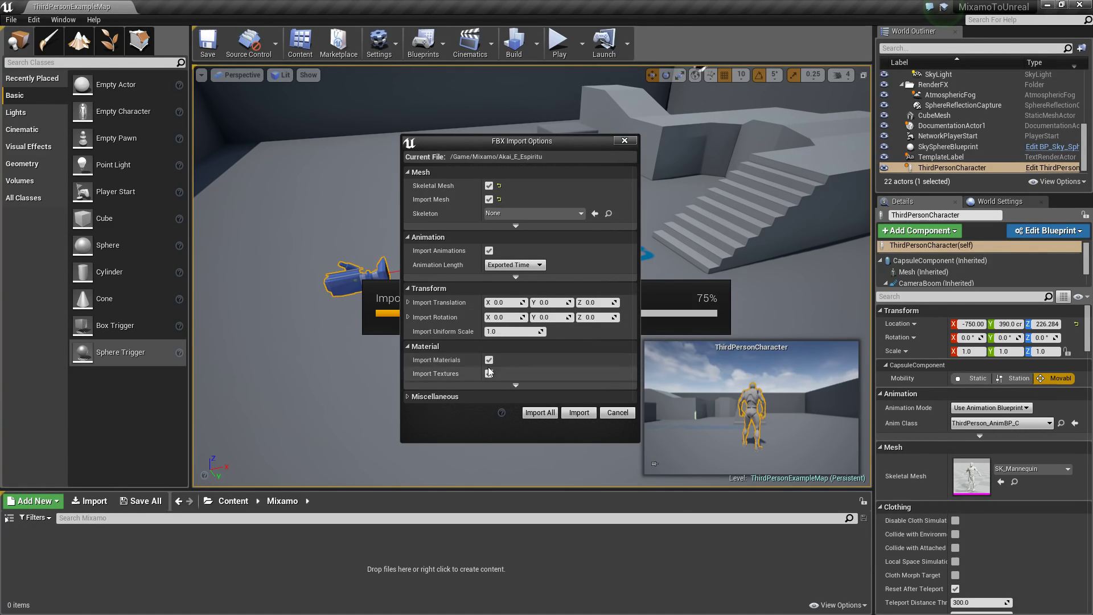
left_click(579, 413)
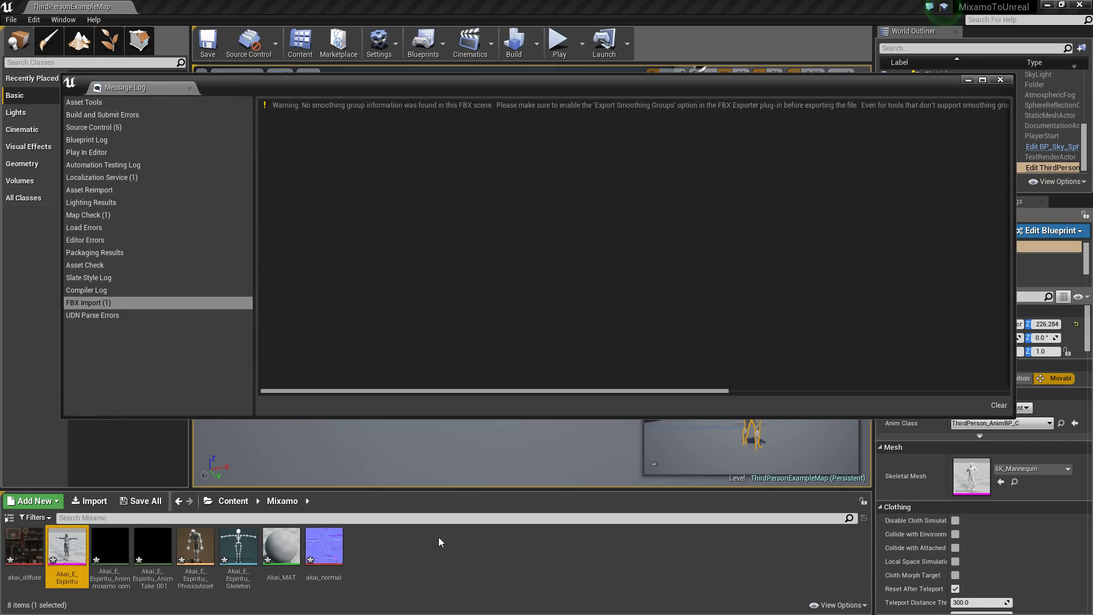
left_click(190, 88)
left_click(408, 534)
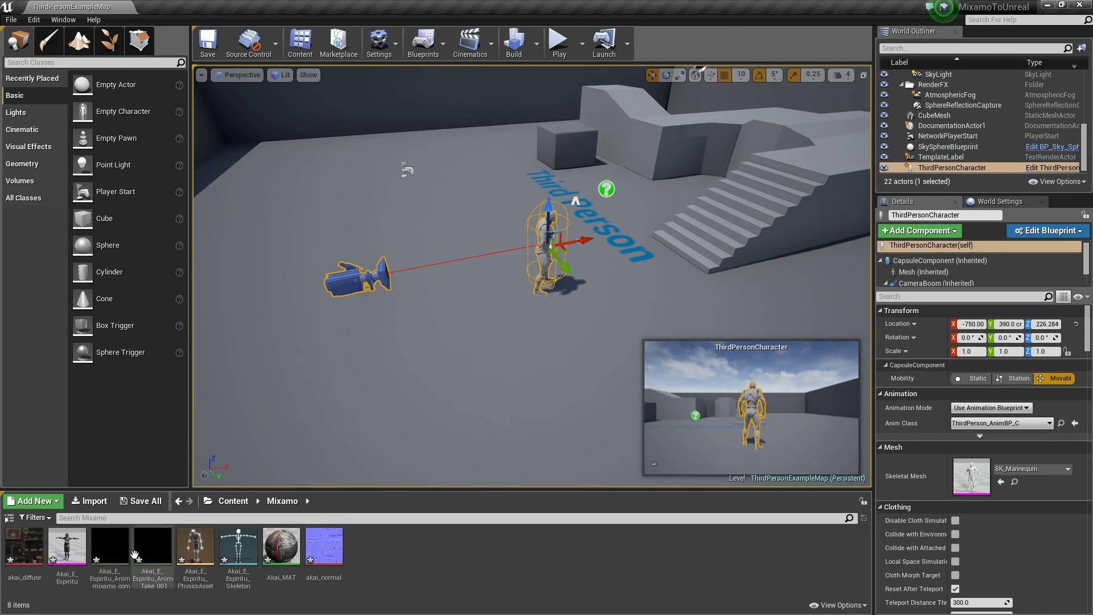
- Save all the imported assets and delete the Akai_E_Espiritu_Anim_Take_001 and Akai_E_Espiritu_Anim_mixamo_com animation sequences from the Mixamo folder
left_click(143, 501)
left_click(636, 419)
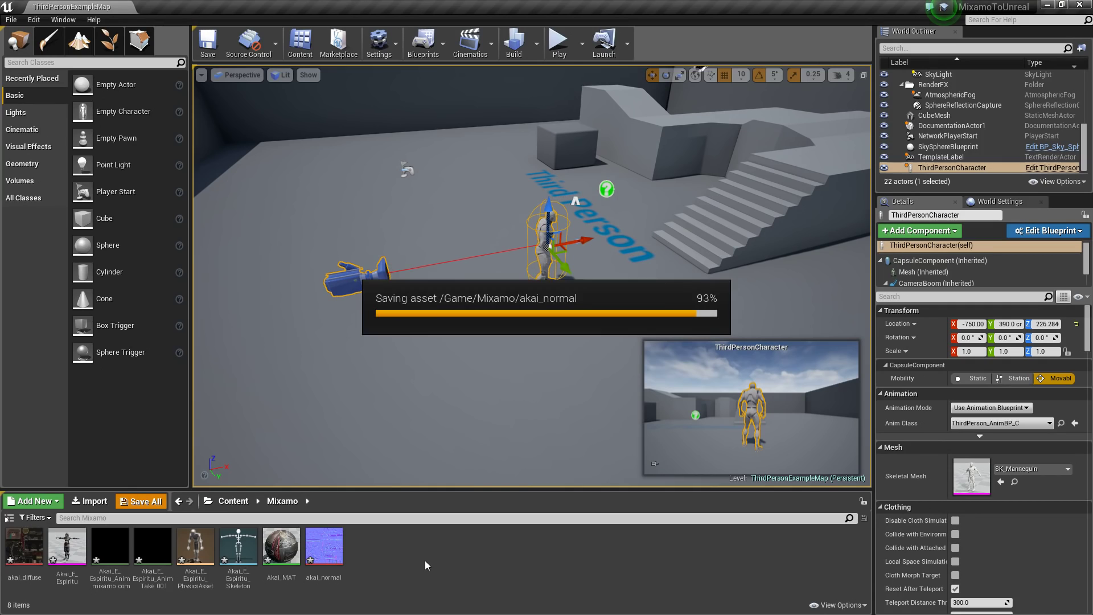
left_click(152, 548)
left_click(109, 548, "ctrl")
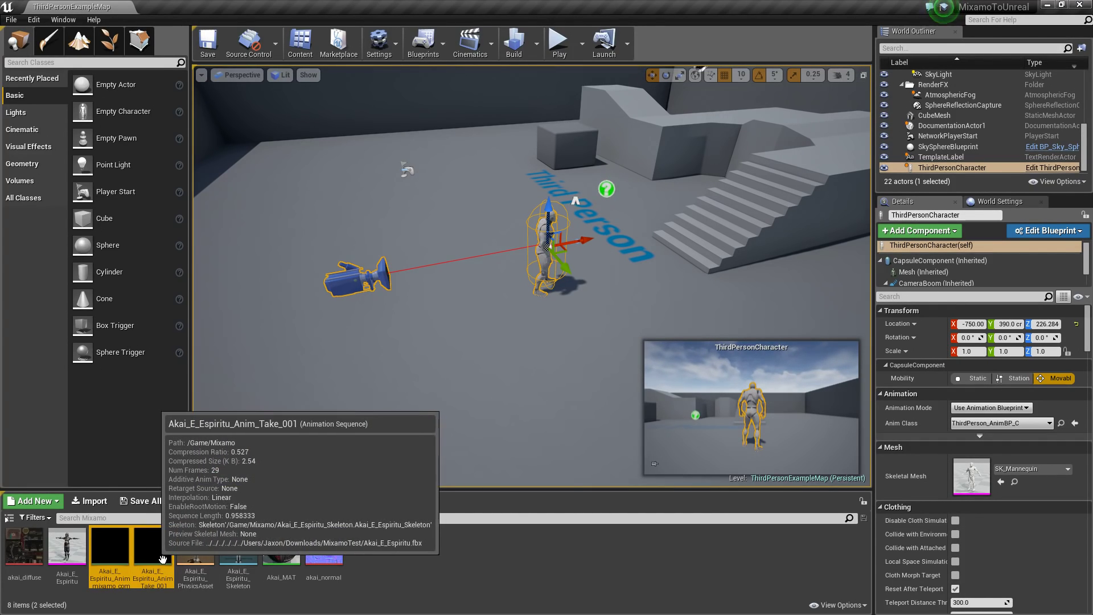
key("Delete")
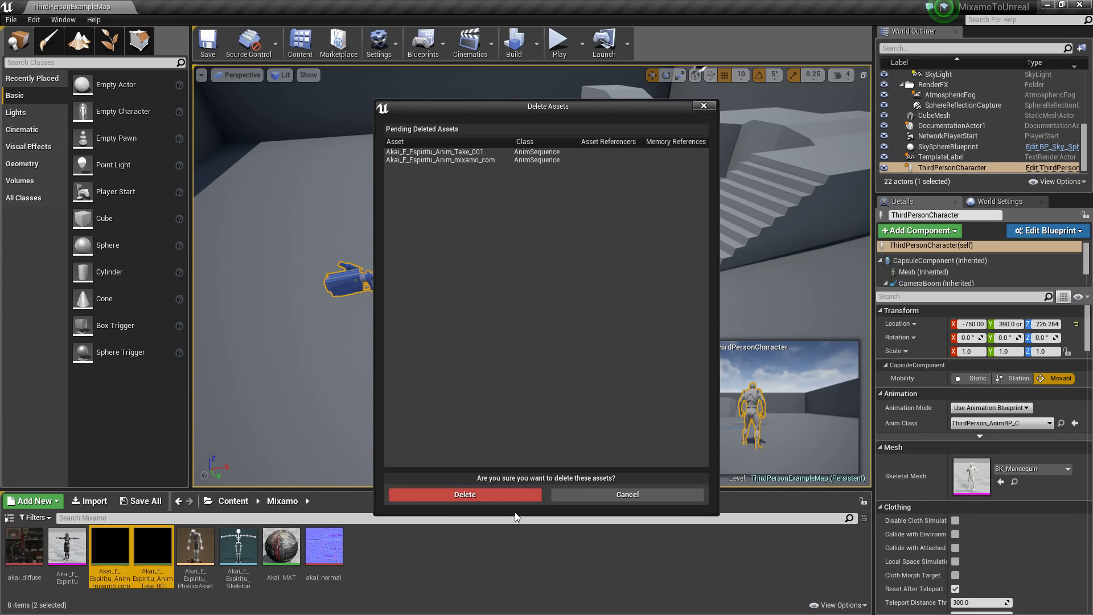
left_click(497, 495)
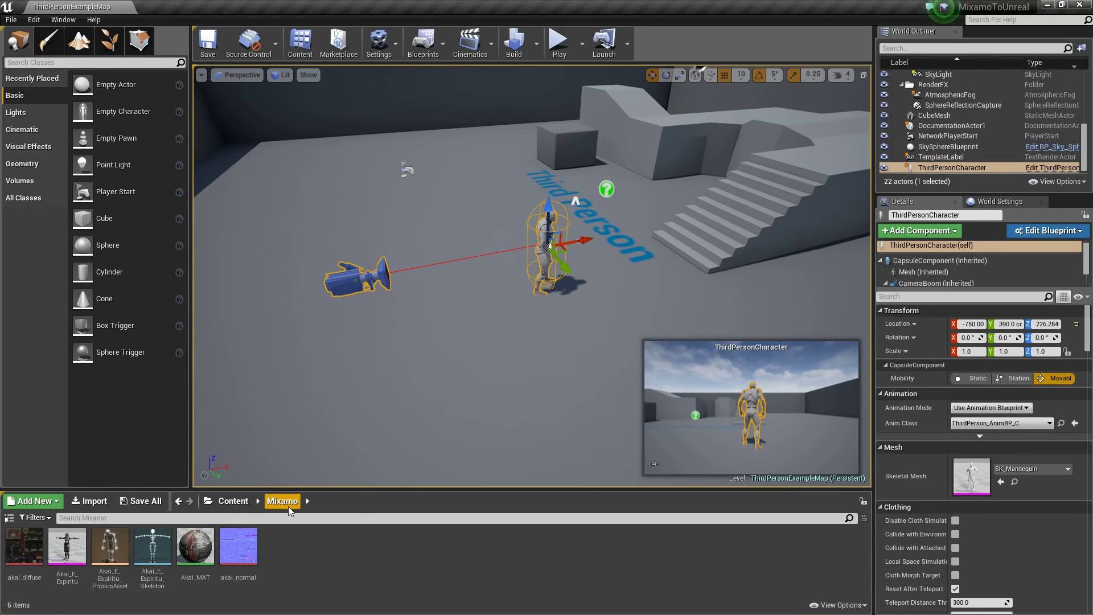
- Import jump.fbx from Downloads > MixamoTest into the Mixamo folder, assigning Akai_E_Espiritu_Skeleton as its skeleton
right_click(302, 555)
left_click(355, 316)
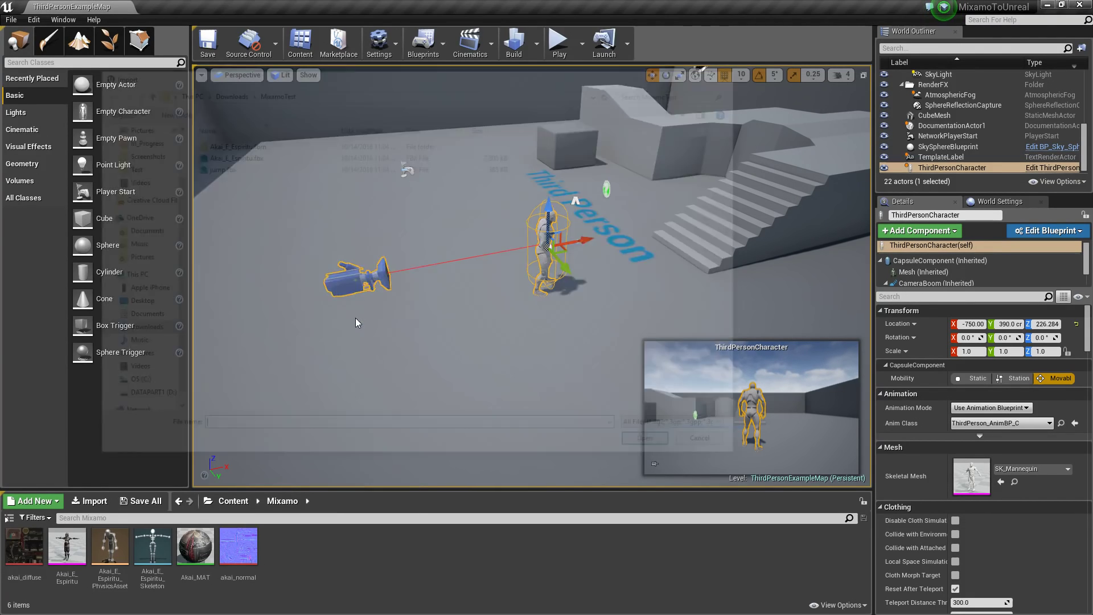
left_click(228, 166)
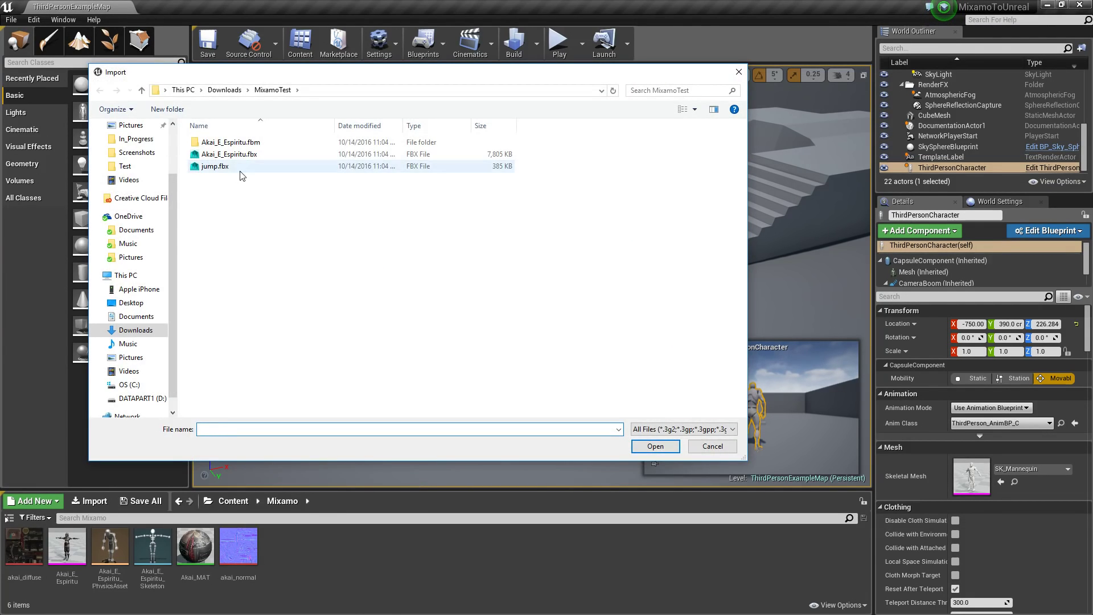
left_click(655, 447)
left_click(536, 313)
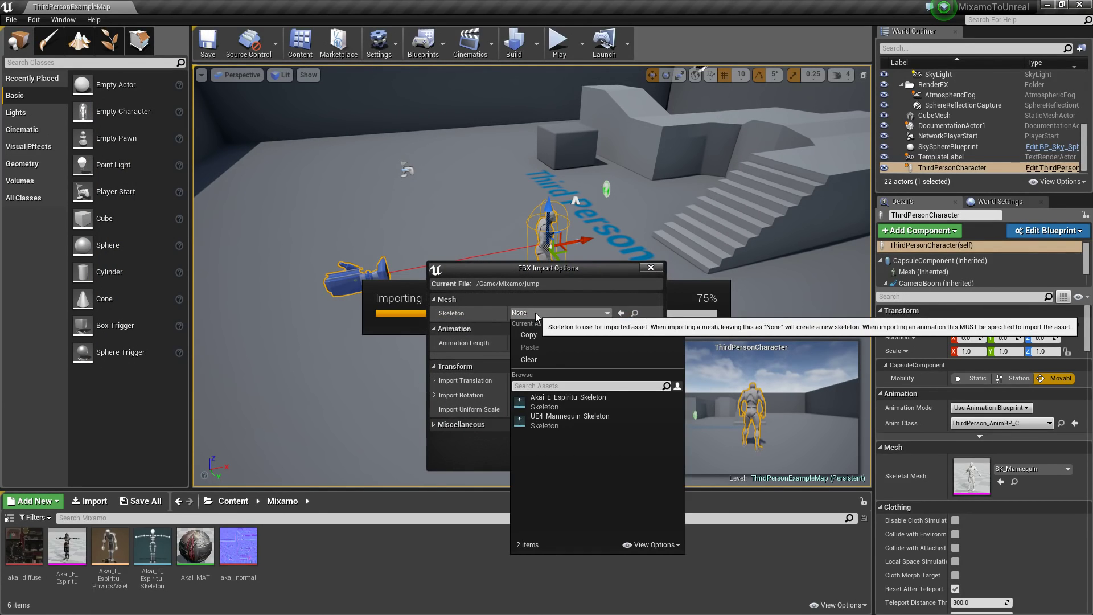
left_click(570, 406)
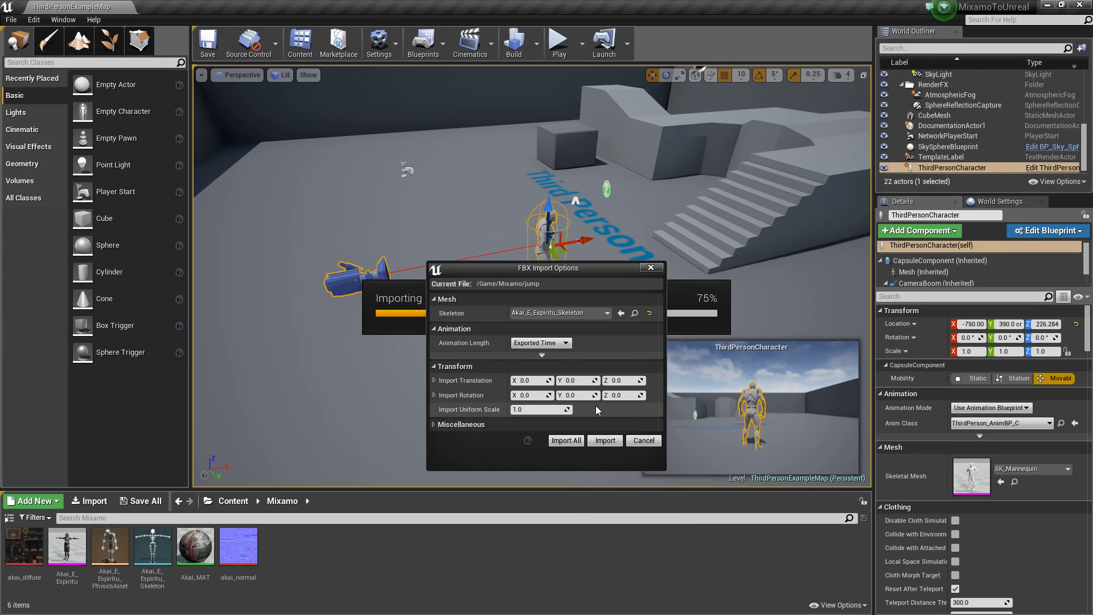
left_click(621, 444)
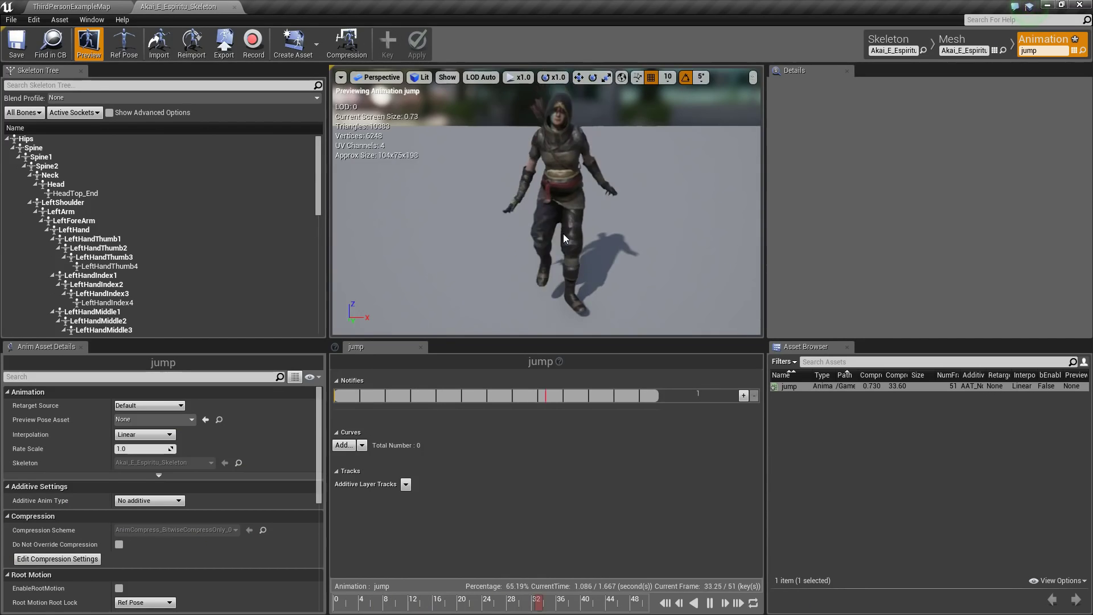
- Preview the imported jump animation on the character, save it and close its editor
right_click_drag(565, 238, 539, 241)
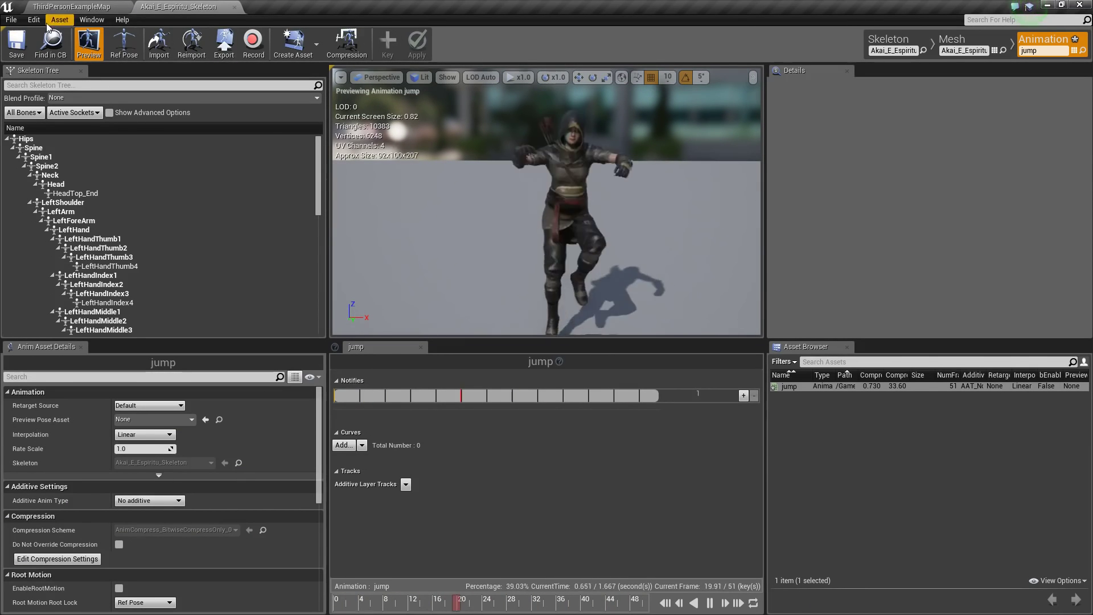
left_click(16, 43)
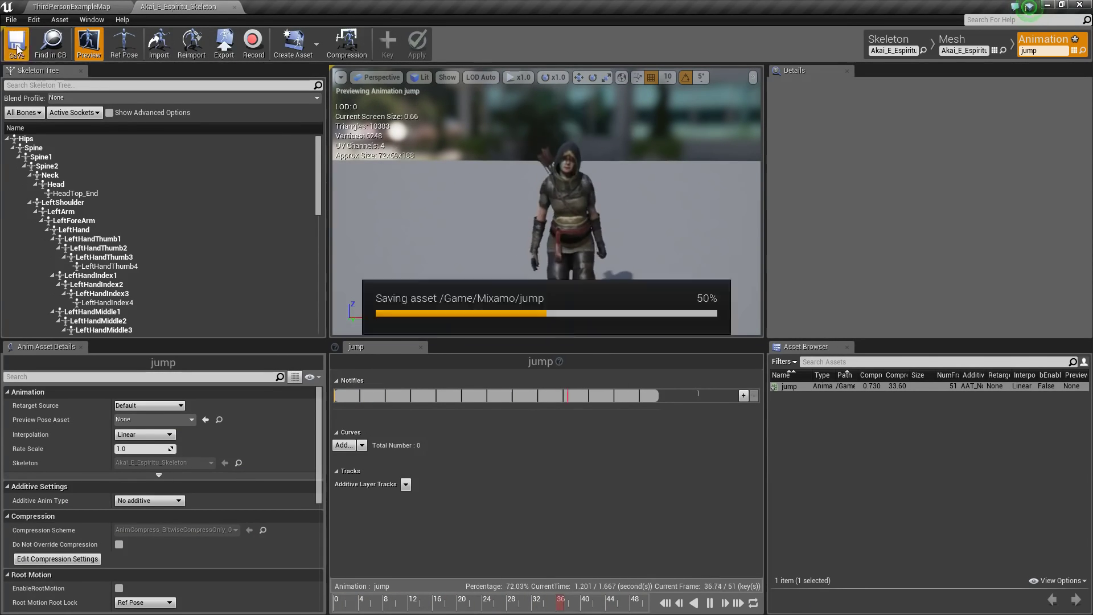
left_click(234, 8)
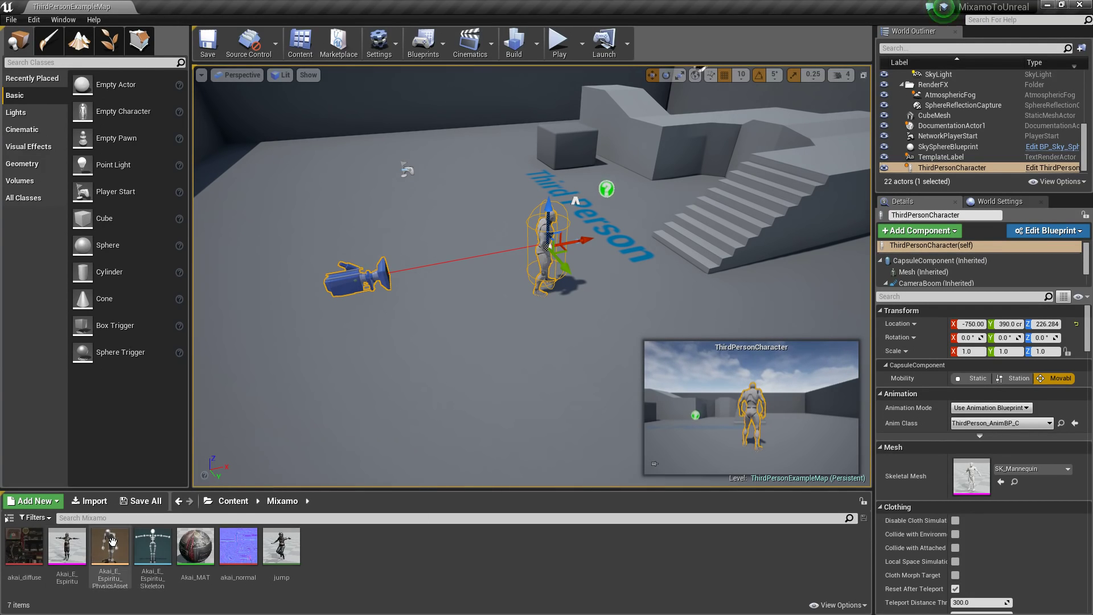
- Open the Akai_E_Espiritu mesh's skeleton in the Retarget Manager and assign the Humanoid rig
mouse_move(82, 560)
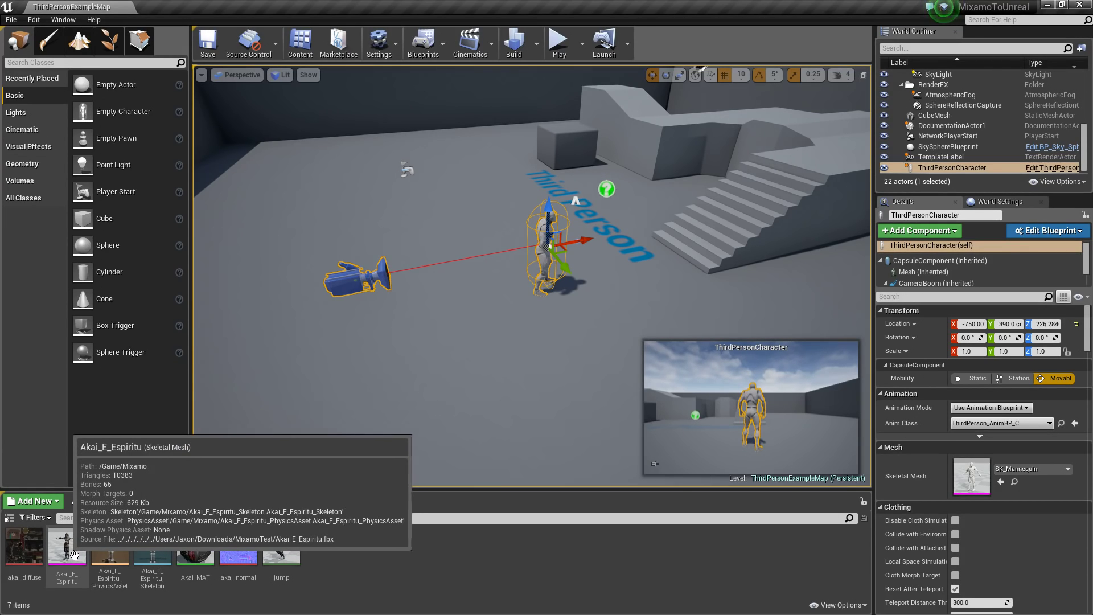
double_click(73, 553)
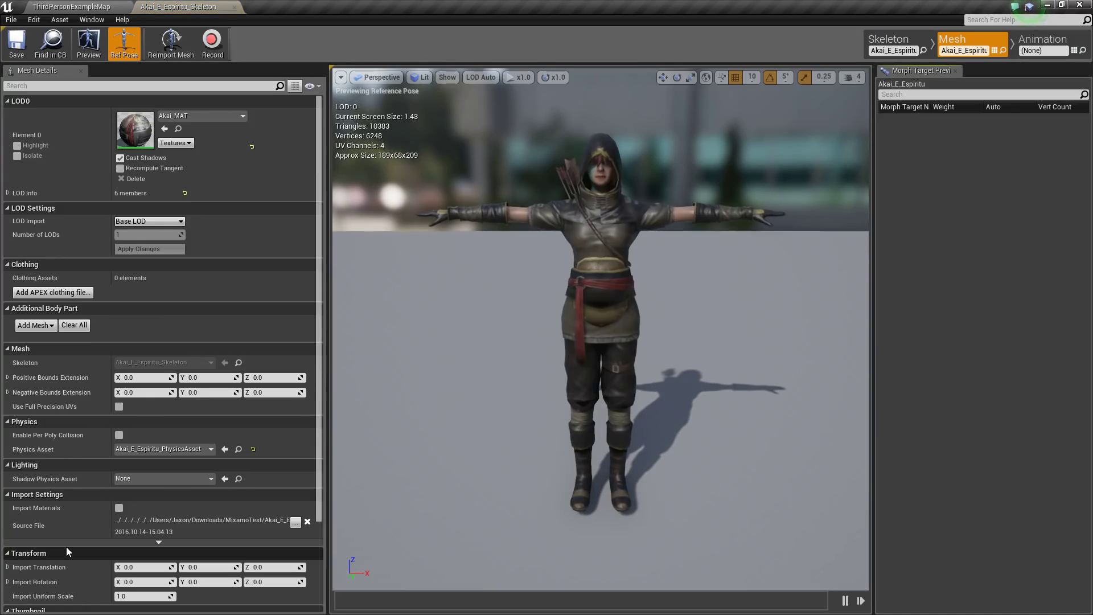
left_click(890, 38)
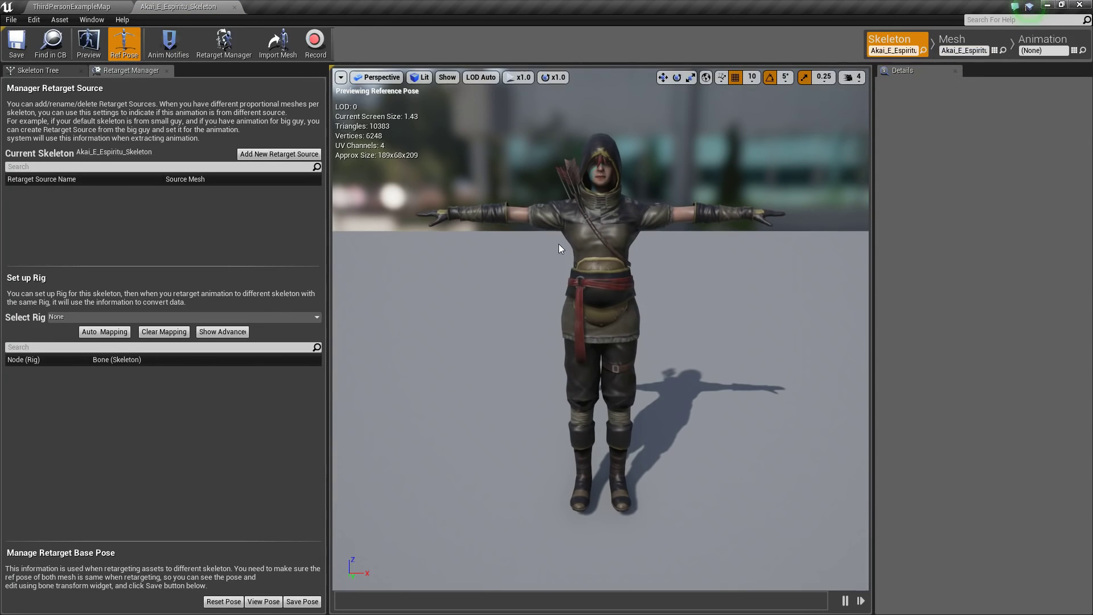
left_click(168, 70)
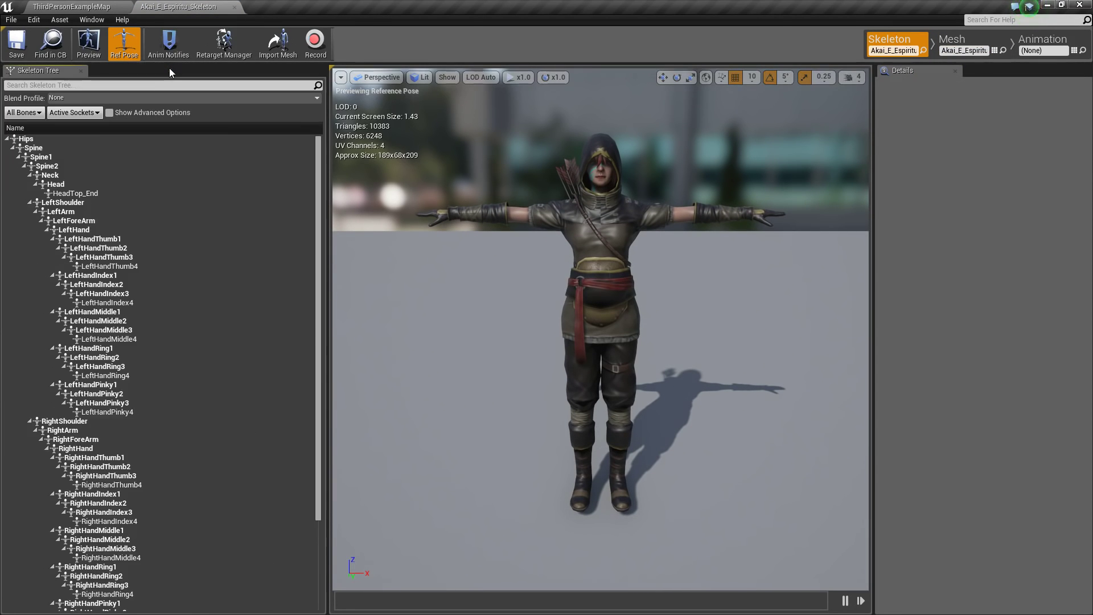
left_click(233, 46)
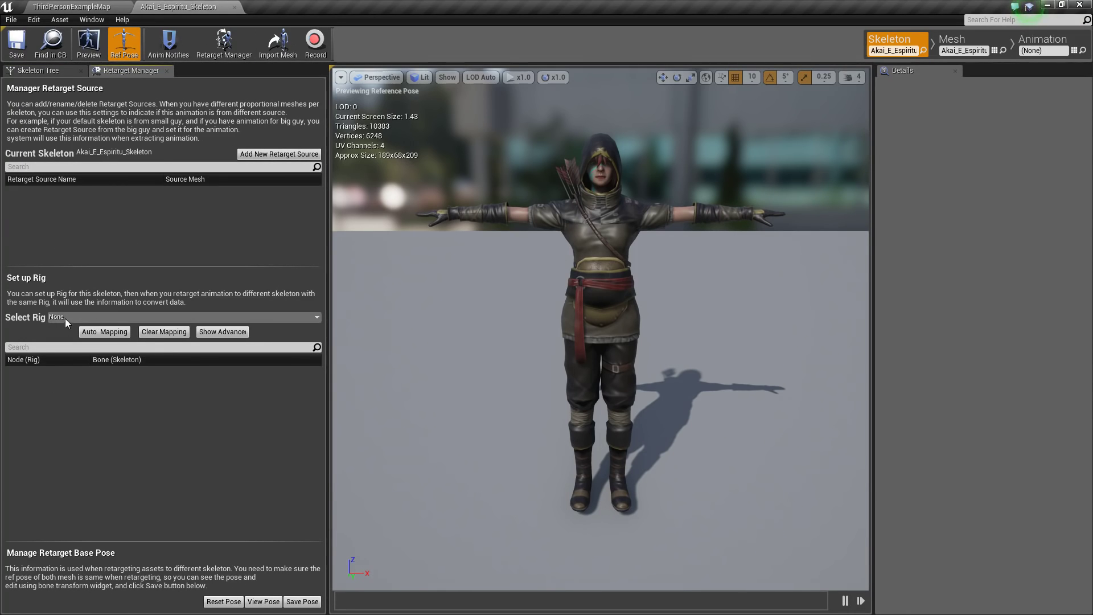
left_click(97, 318)
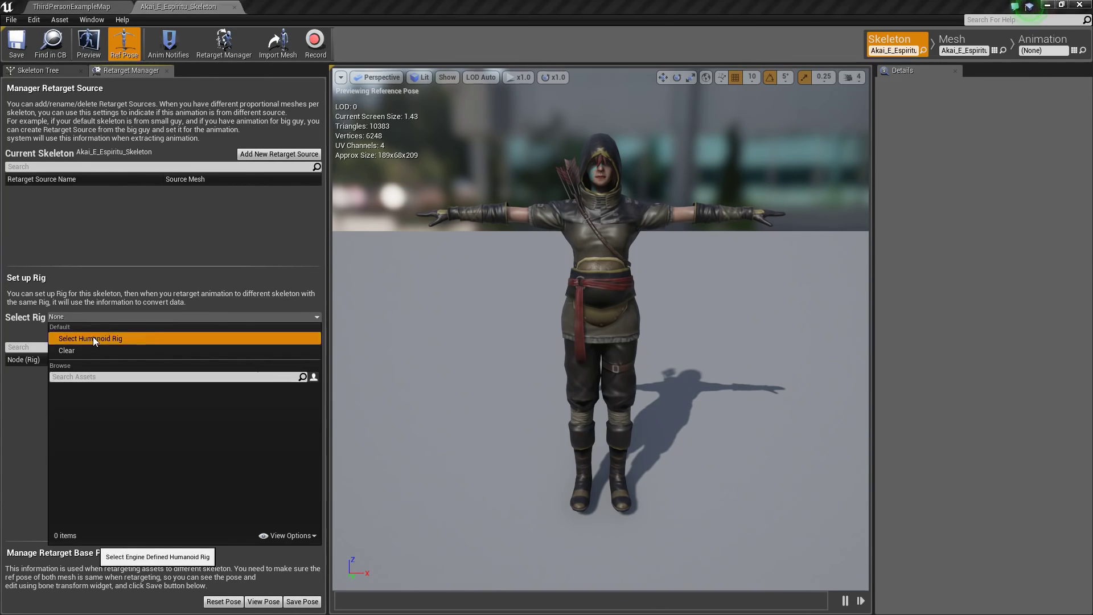
left_click(94, 338)
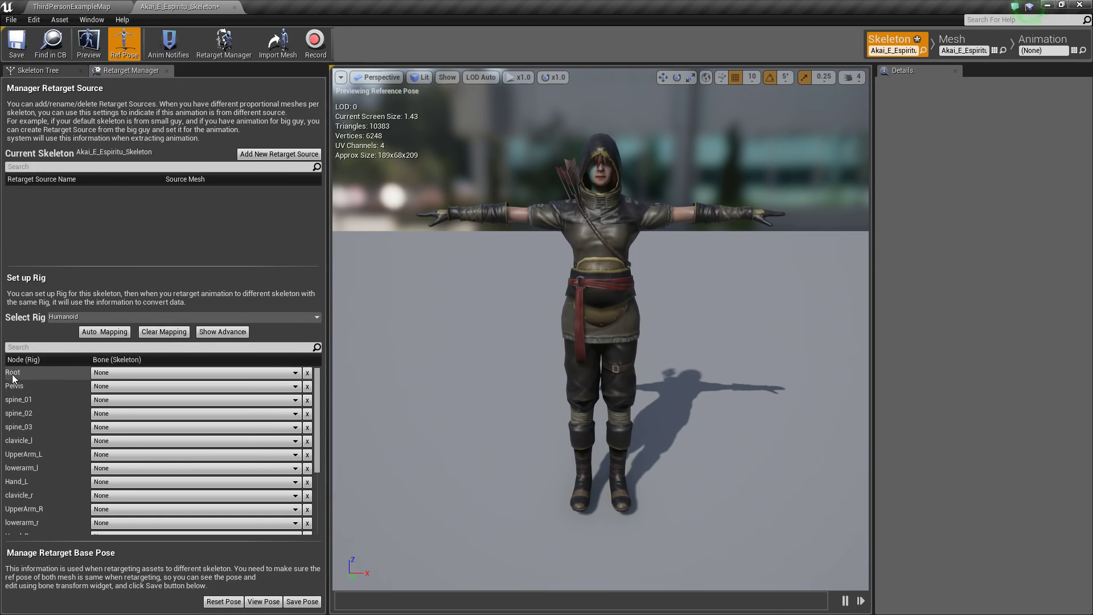
- Try mapping Pelvis to Hips and spine_01 through spine_03 to Spine, Spine1 and Spine2 without a Root bone, and undo the mappings
left_click(111, 373)
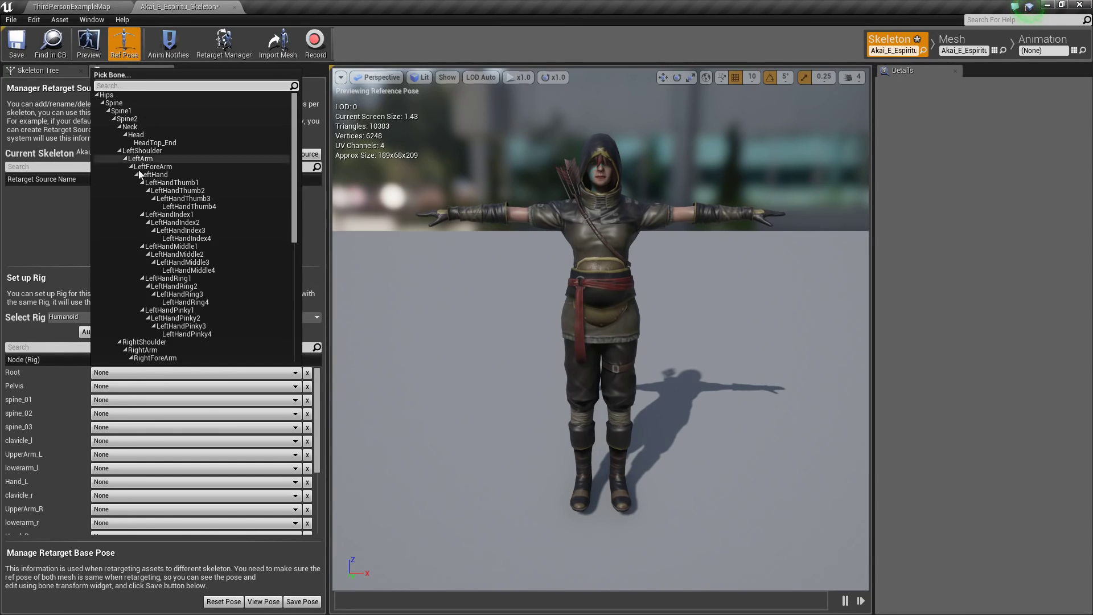
left_click(97, 389)
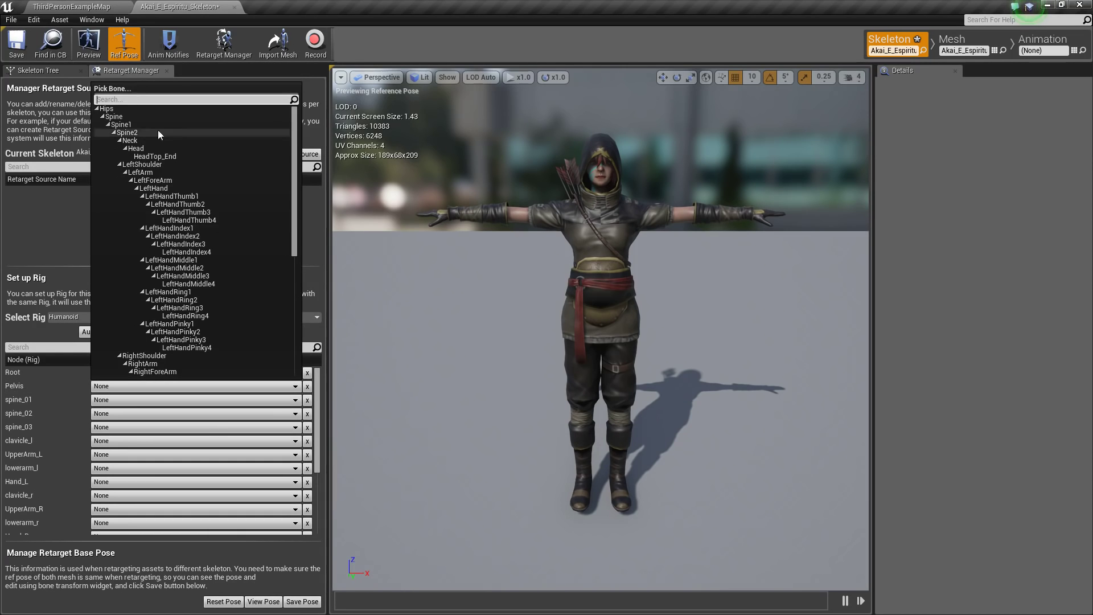
left_click(114, 108)
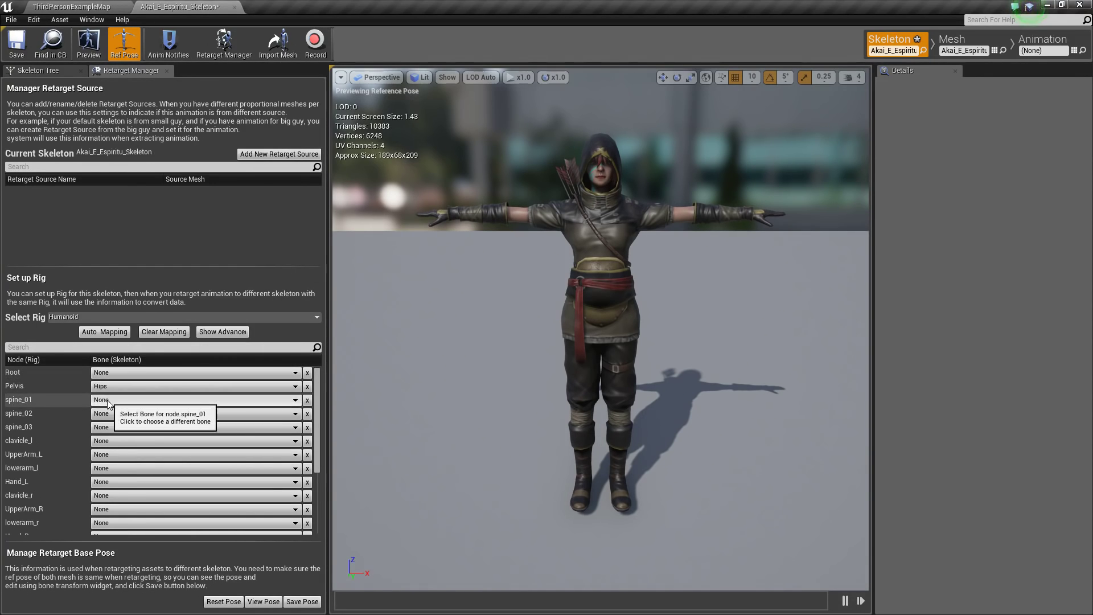
left_click(98, 399)
left_click(117, 130)
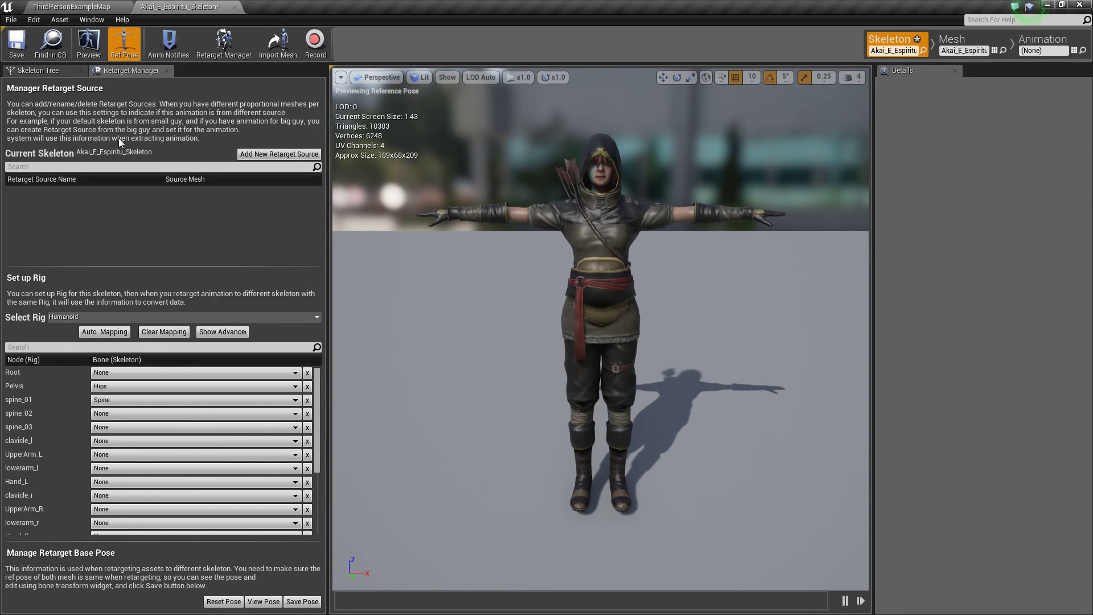
left_click(112, 414)
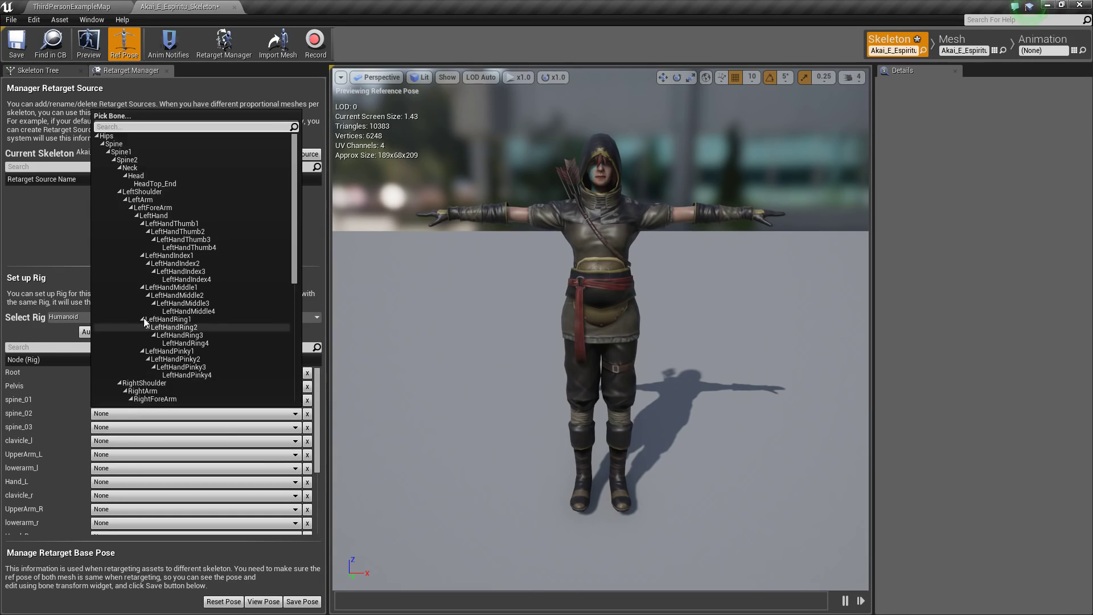
left_click(124, 152)
left_click(117, 429)
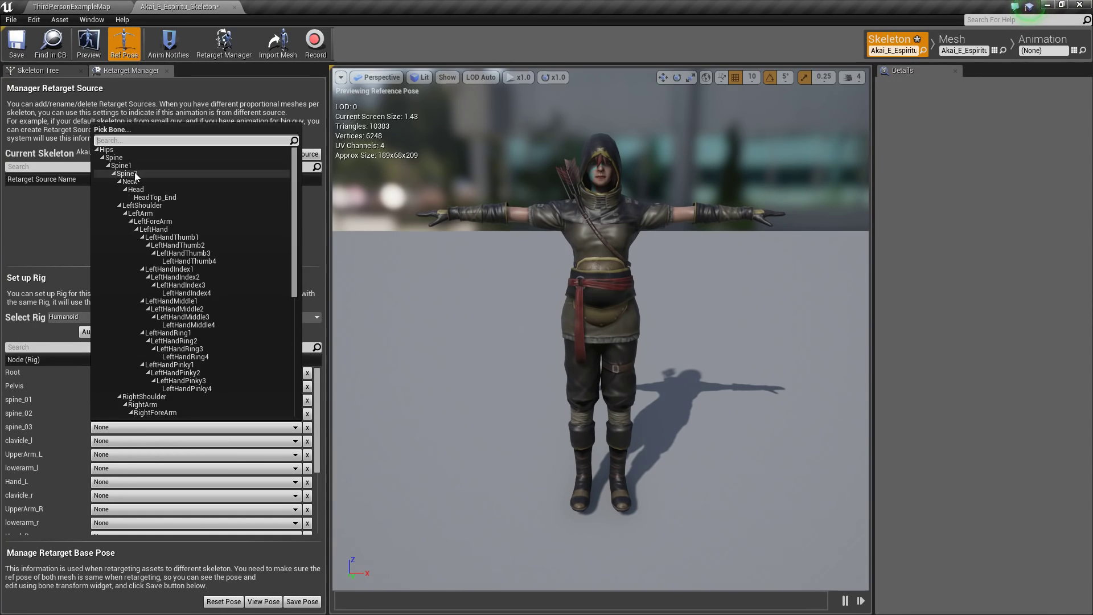
left_click(134, 172)
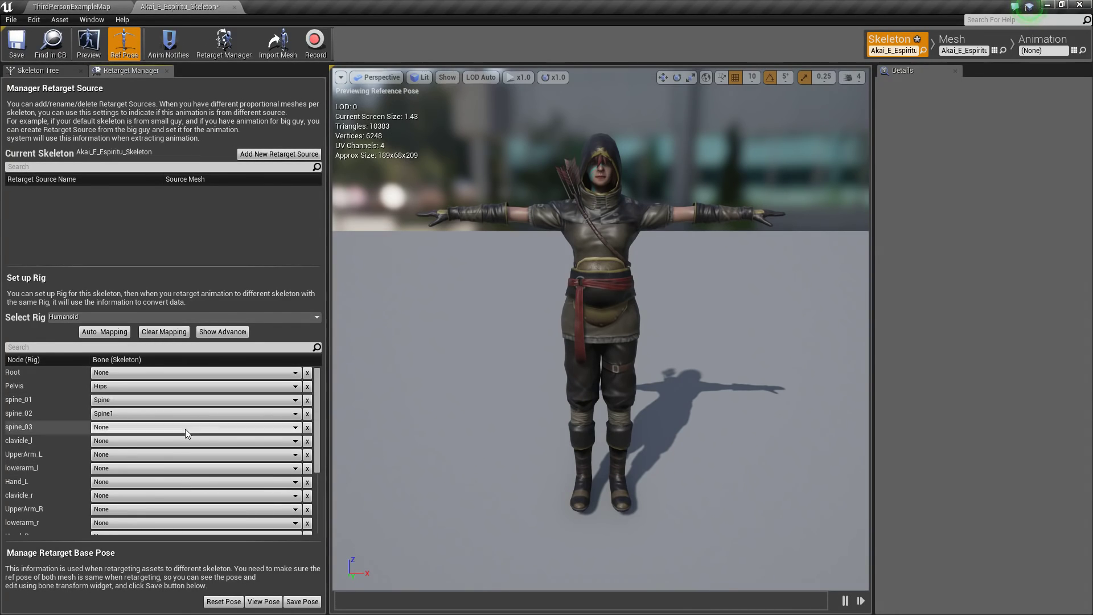
key("ctrl+z")
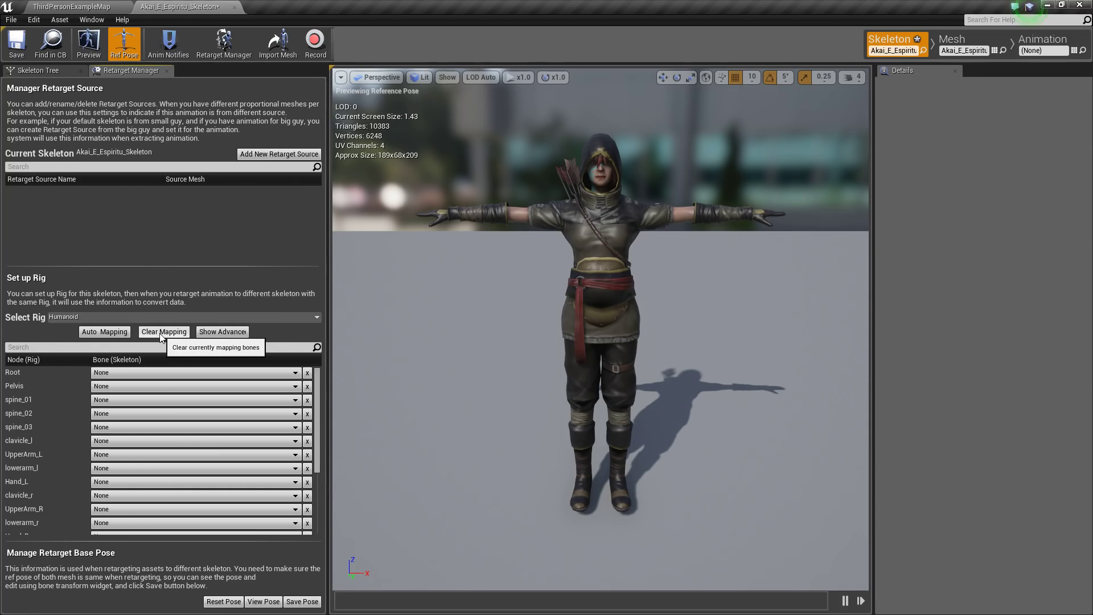
- Map both the Root and Pelvis nodes of the Humanoid rig to the Hips bone
left_click(162, 373)
left_click(140, 99)
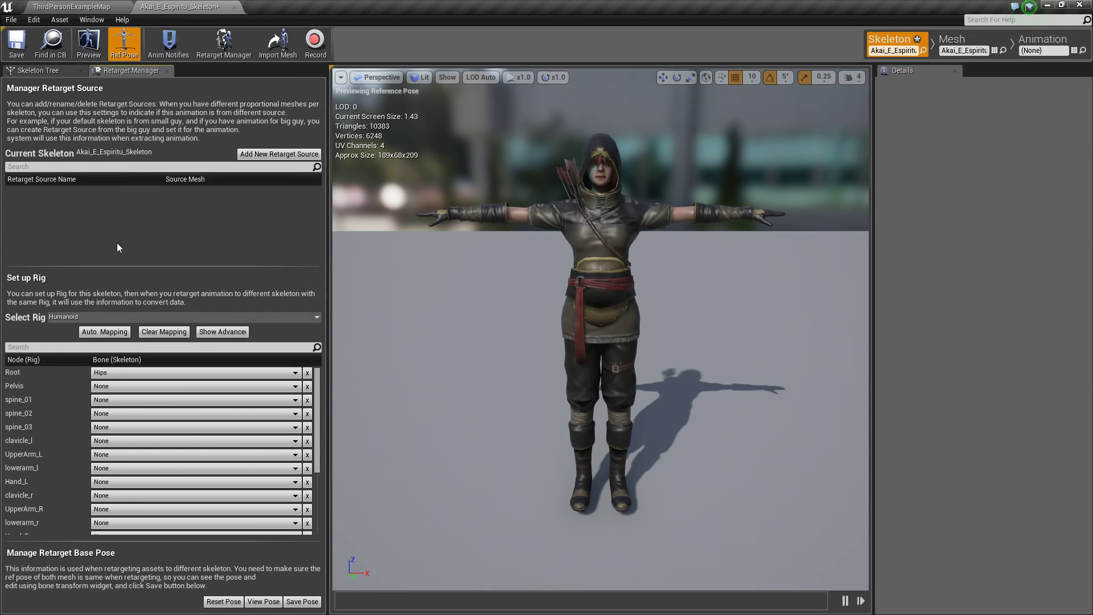
left_click(106, 388)
left_click(145, 108)
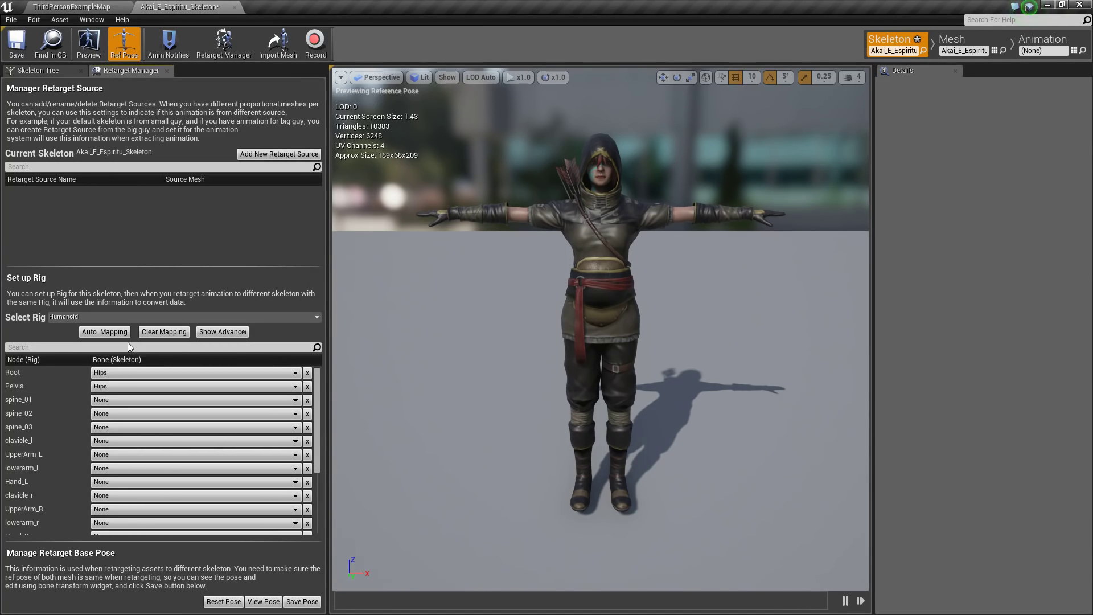
- Map rig nodes spine_01, spine_02 and spine_03 to the Spine, Spine1 and Spine2 bones respectively
left_click(110, 400)
left_click(117, 131)
left_click(115, 414)
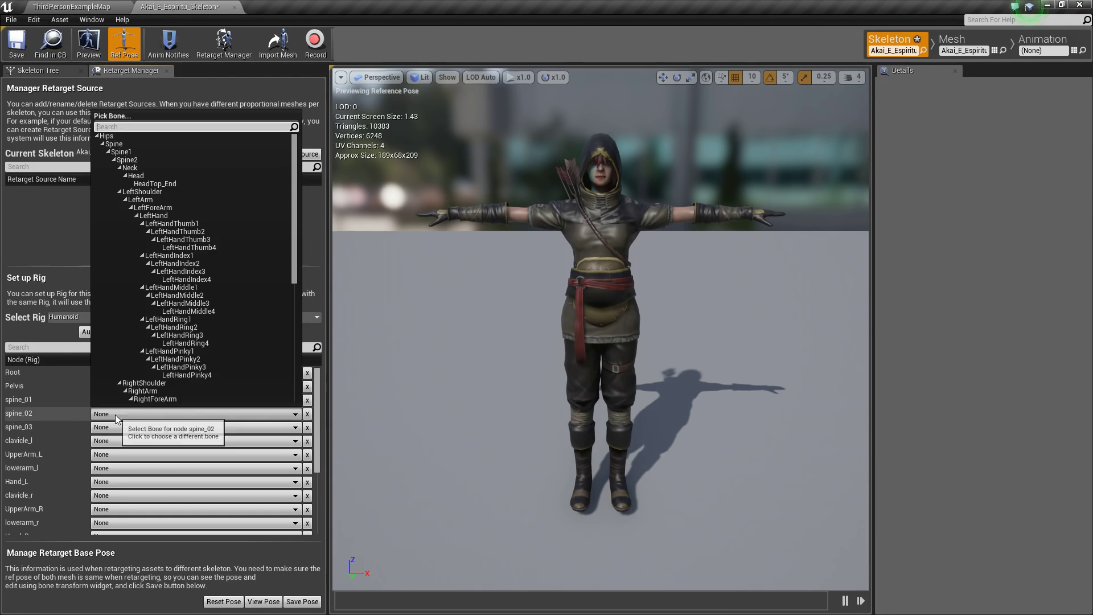
left_click(130, 152)
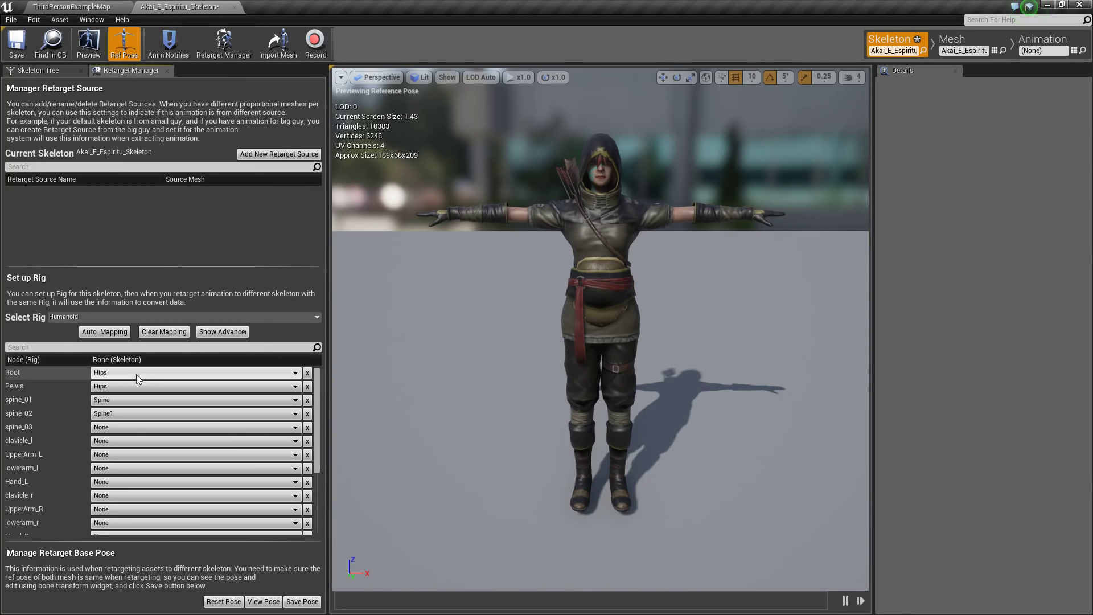
left_click(116, 428)
left_click(131, 177)
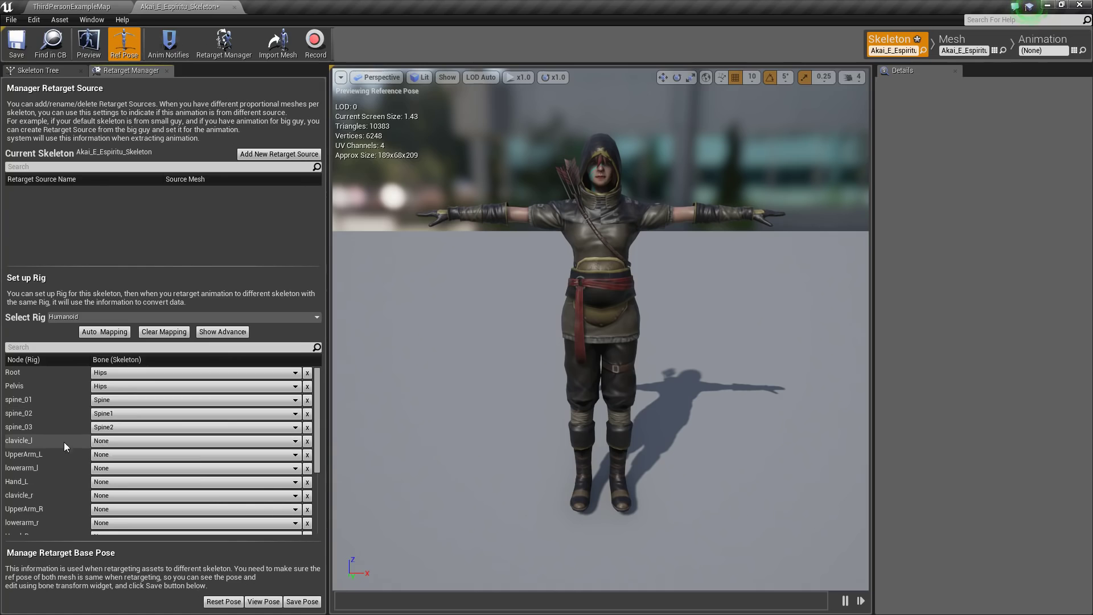
- Map the clavicle_l rig node to the LeftShoulder bone and UpperArm_L to LeftArm
left_click(149, 441)
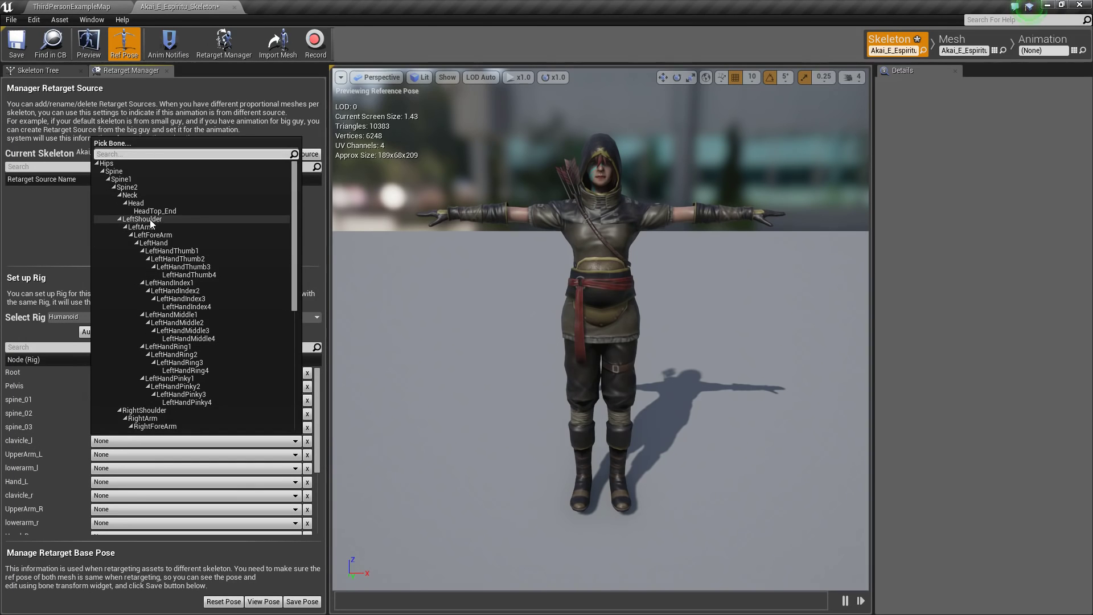
left_click(149, 220)
left_click(124, 454)
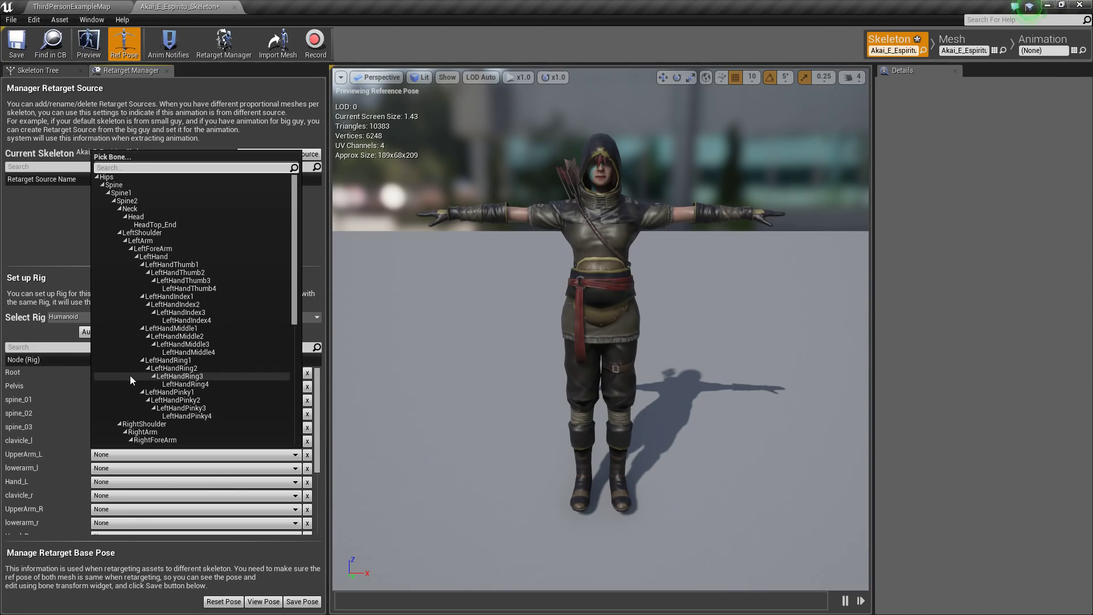
left_click(150, 240)
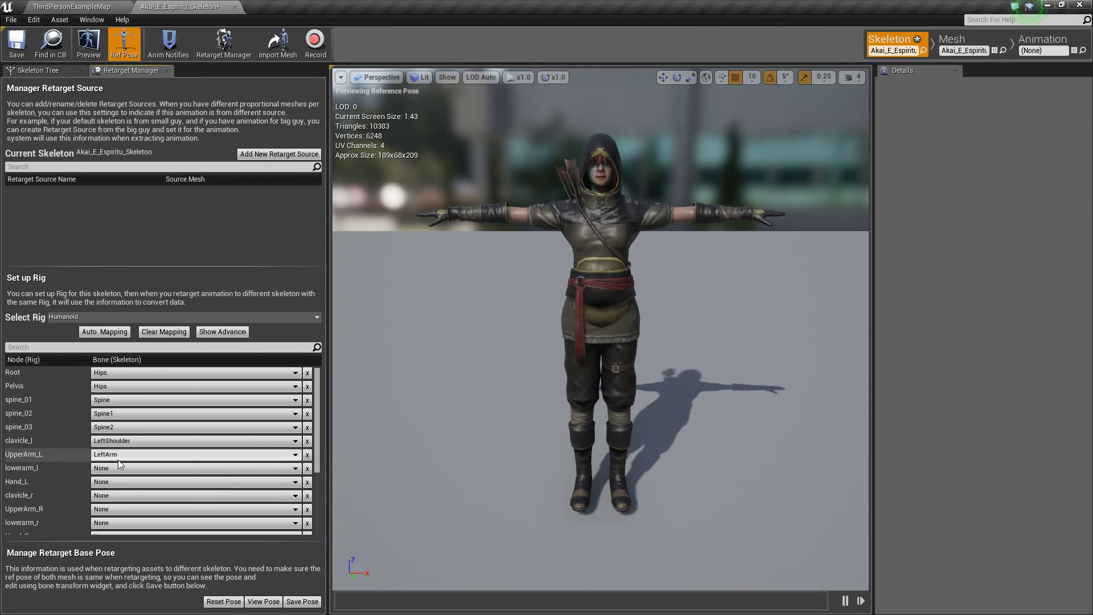
- Map the lowerarm_l rig node to the LeftForeArm bone and Hand_L to LeftHand
left_click(118, 468)
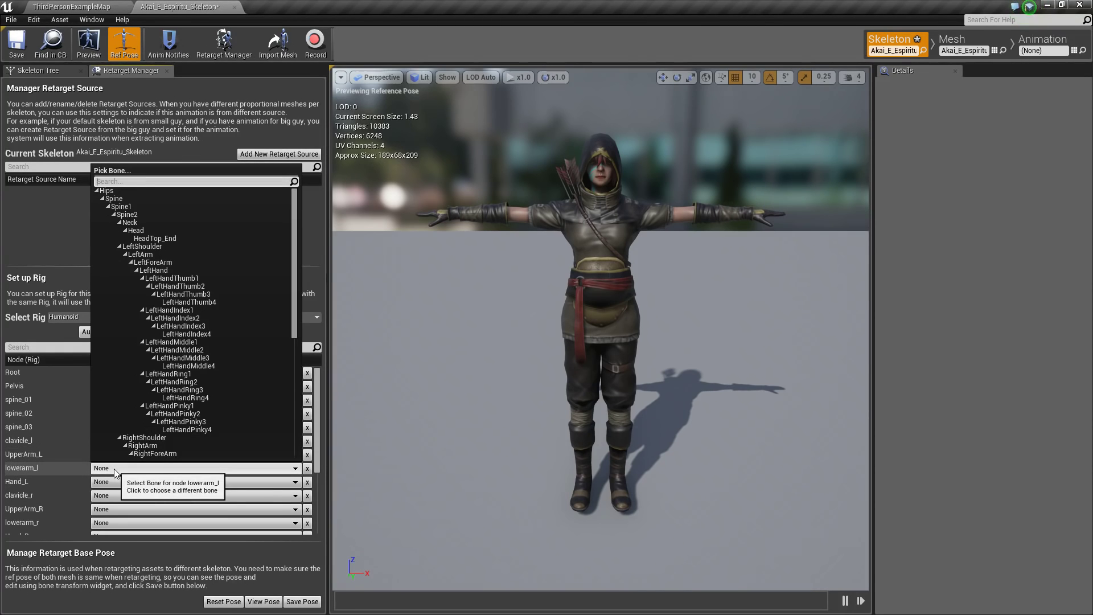
left_click(163, 262)
left_click(165, 481)
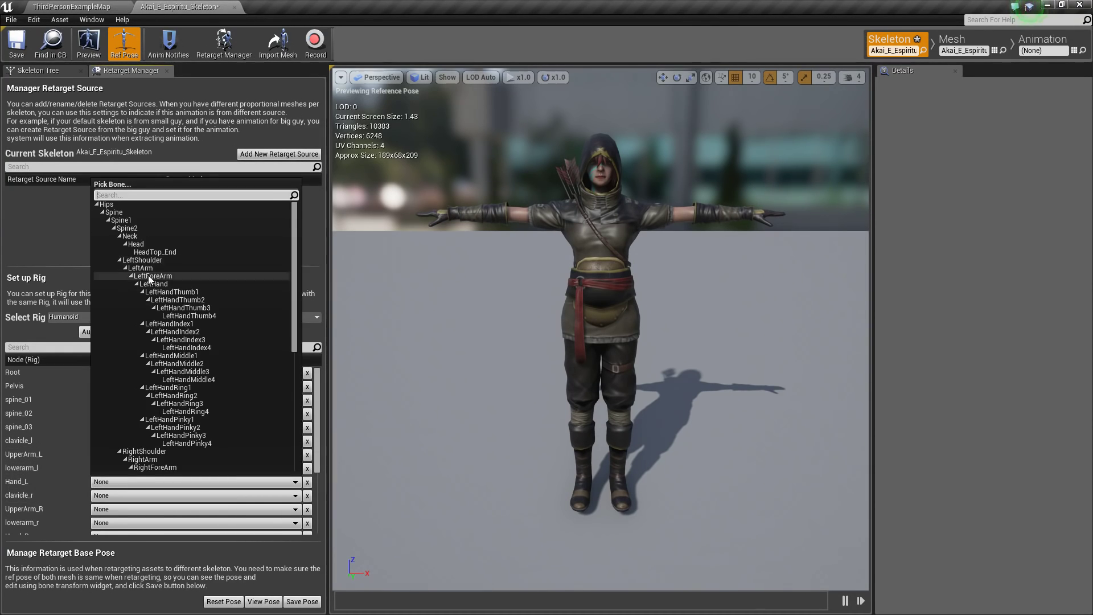
left_click(166, 286)
- Map the clavicle_r rig node to the RightShoulder bone and UpperArm_R to RightArm
scroll(132, 453, "down", 1)
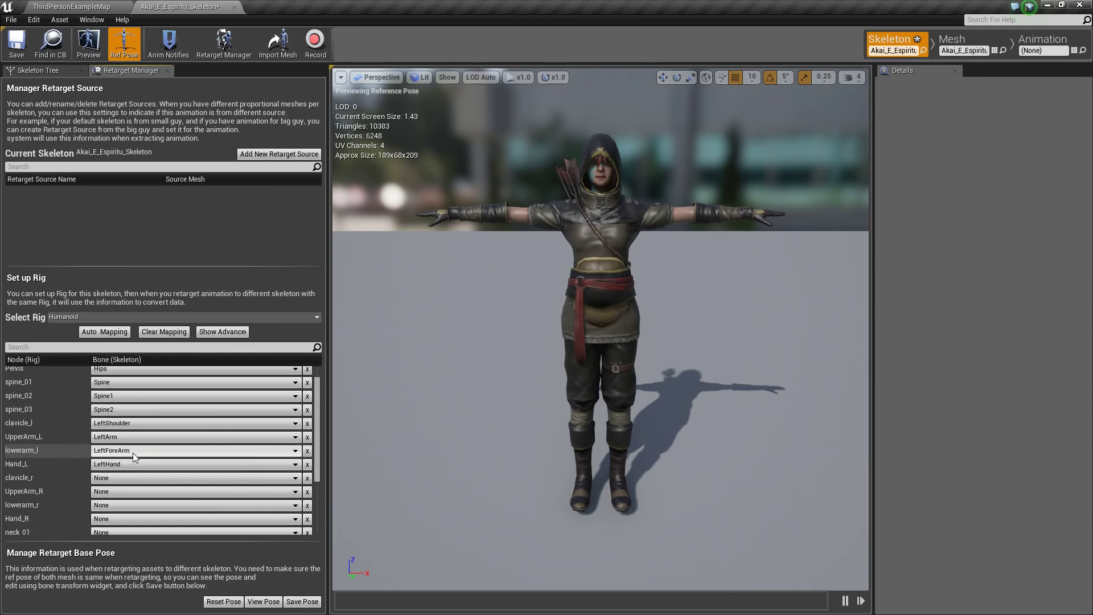
left_click(108, 478)
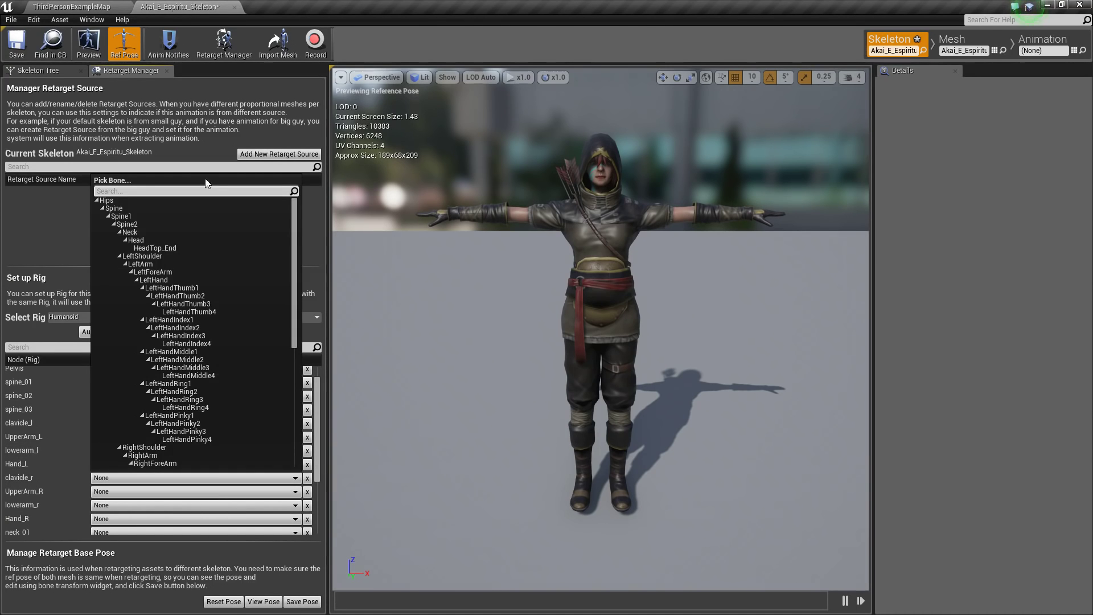
left_click(143, 447)
left_click(142, 492)
scroll(145, 442, "down", 1)
left_click(145, 441)
- Map the lowerarm_r rig node to the RightForeArm bone and Hand_R to RightHand
left_click(119, 507)
scroll(162, 452, "down", 1)
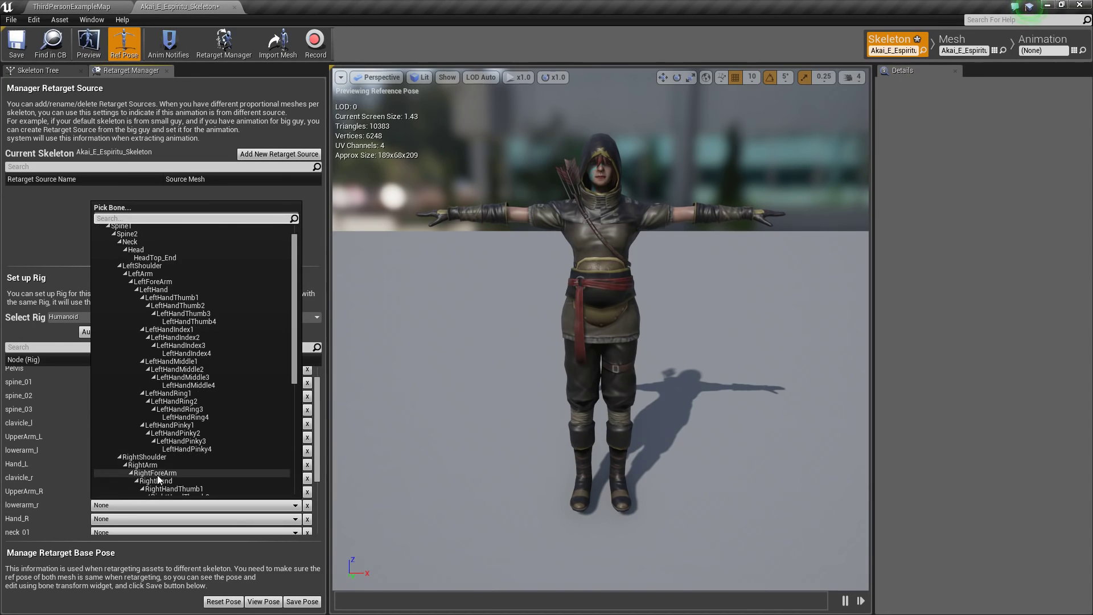
left_click(160, 468)
scroll(160, 468, "down", 2)
left_click(121, 466)
scroll(158, 438, "down", 2)
left_click(167, 404)
- Map the neck_01 rig node to the Neck bone and the head node to Head
scroll(146, 460, "down", 1)
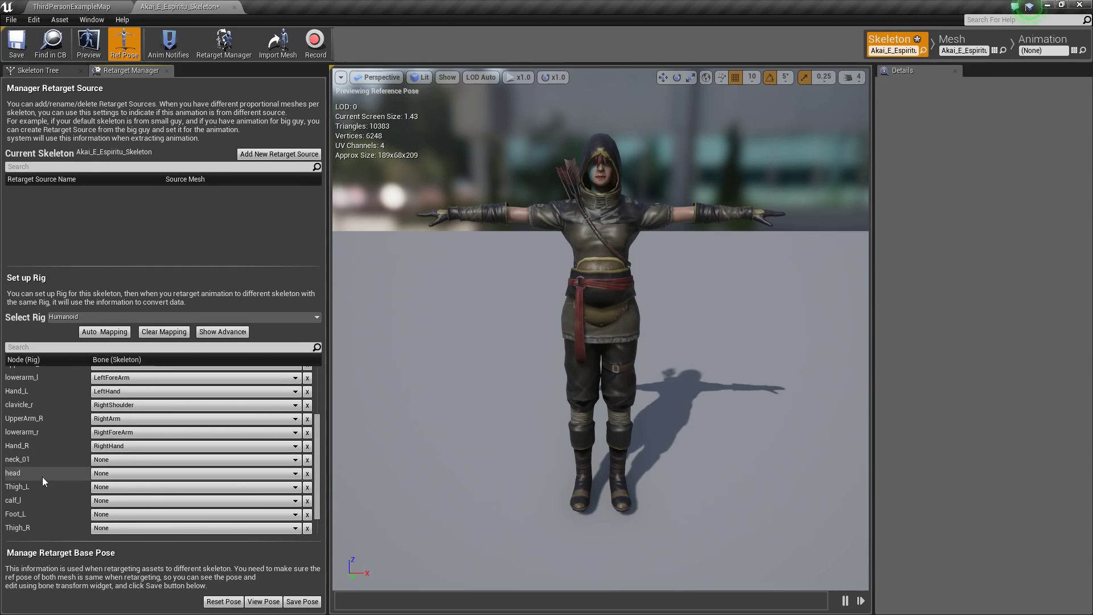
left_click(151, 460)
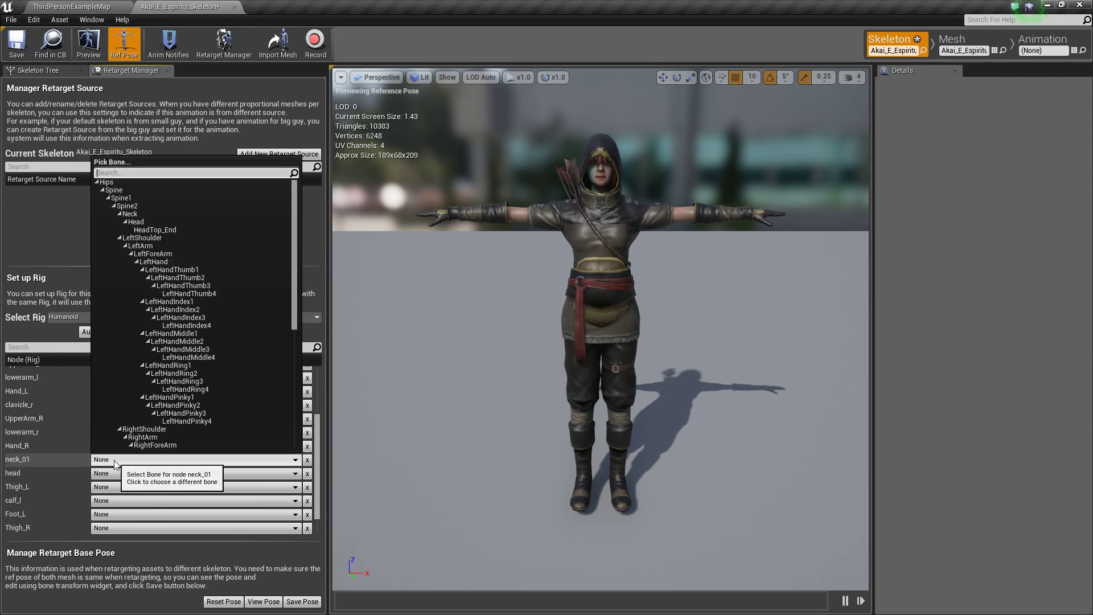
left_click(136, 214)
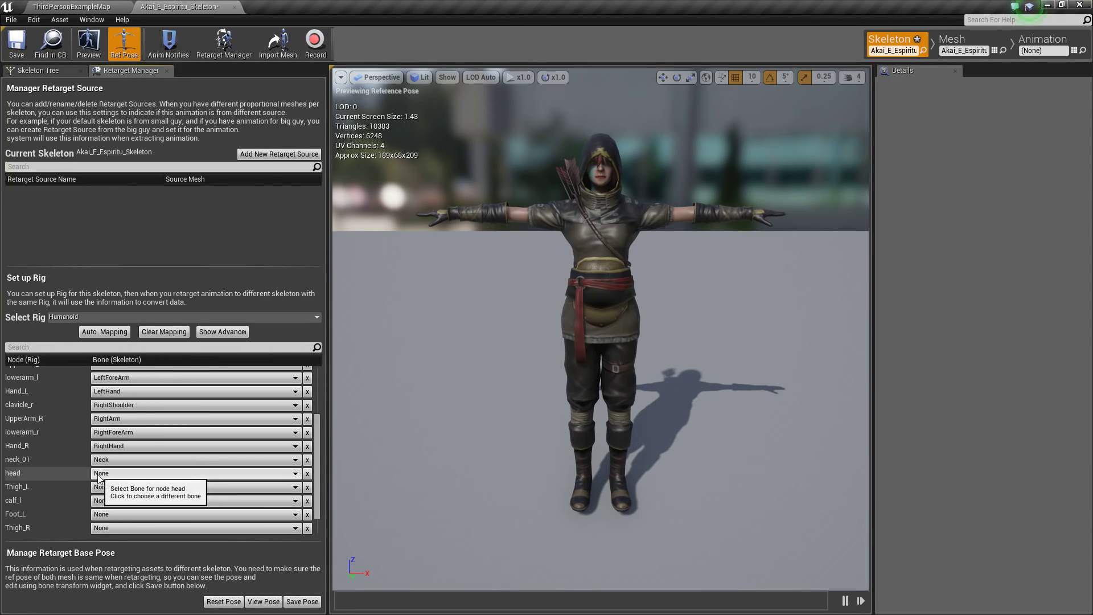
left_click(139, 473)
left_click(137, 238)
- Map the left leg rig nodes Thigh_L, calf_l and Foot_L to the LeftUpLeg, LeftLeg and LeftFoot bones respectively
scroll(73, 465, "down", 2)
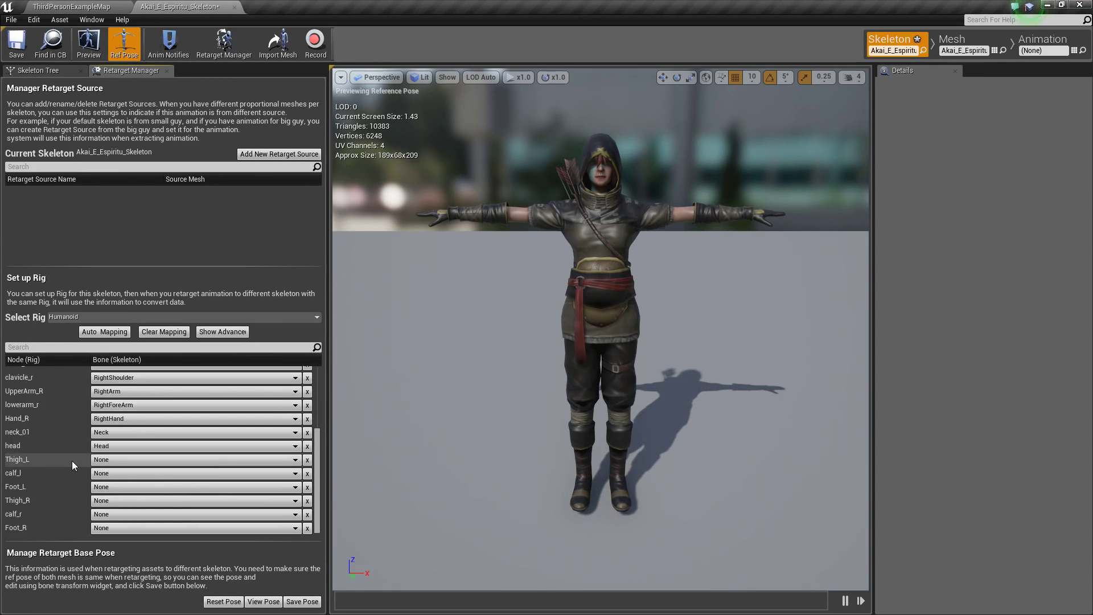
left_click(108, 459)
scroll(208, 364, "down", 5)
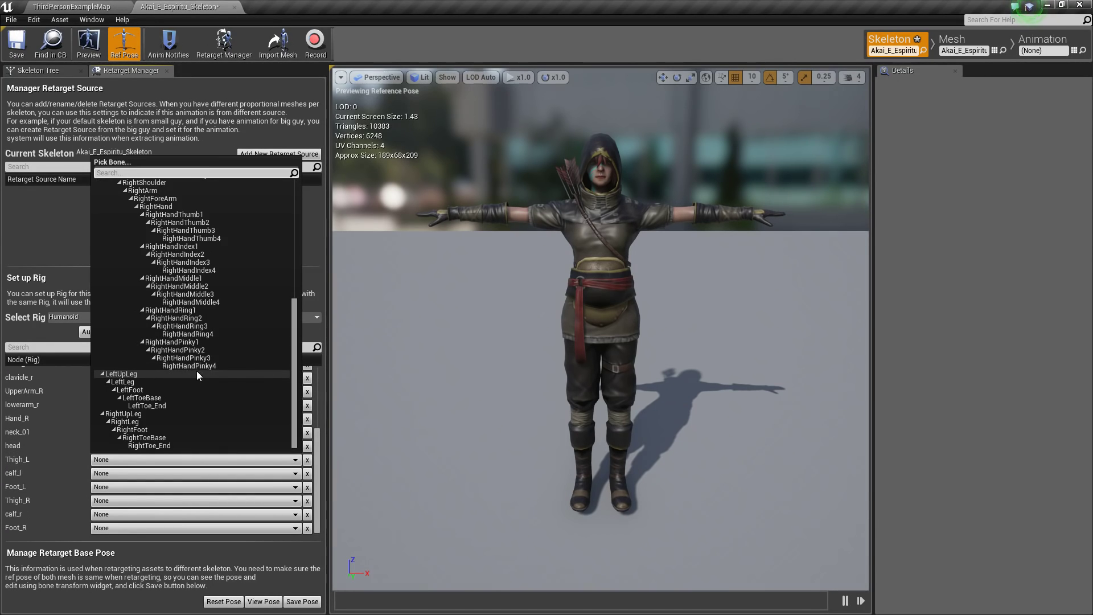
left_click(128, 374)
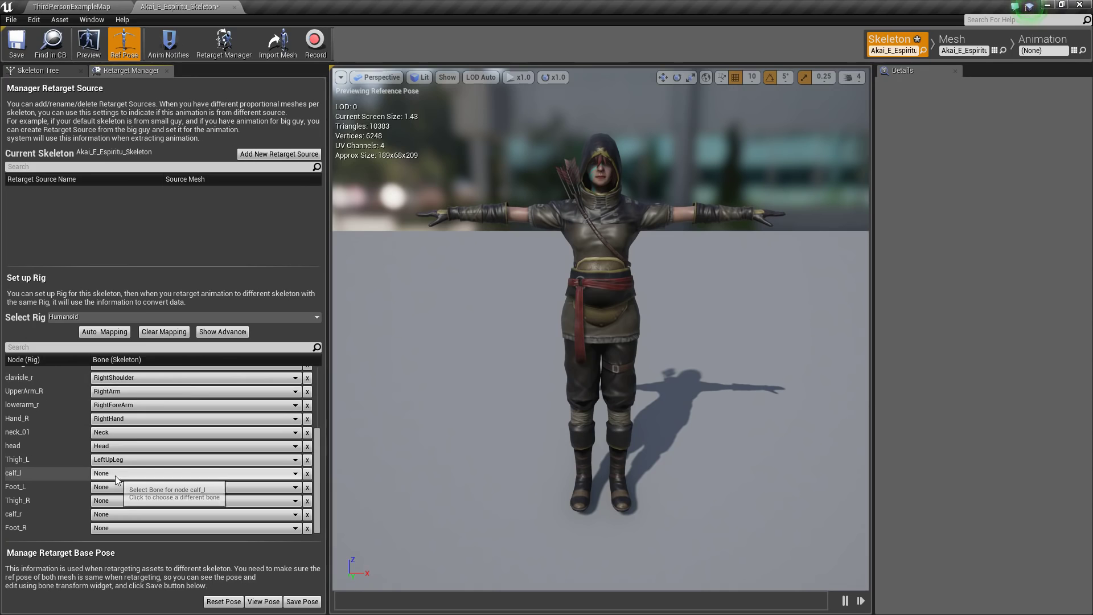
left_click(151, 473)
scroll(161, 435, "down", 3)
scroll(163, 433, "down", 3)
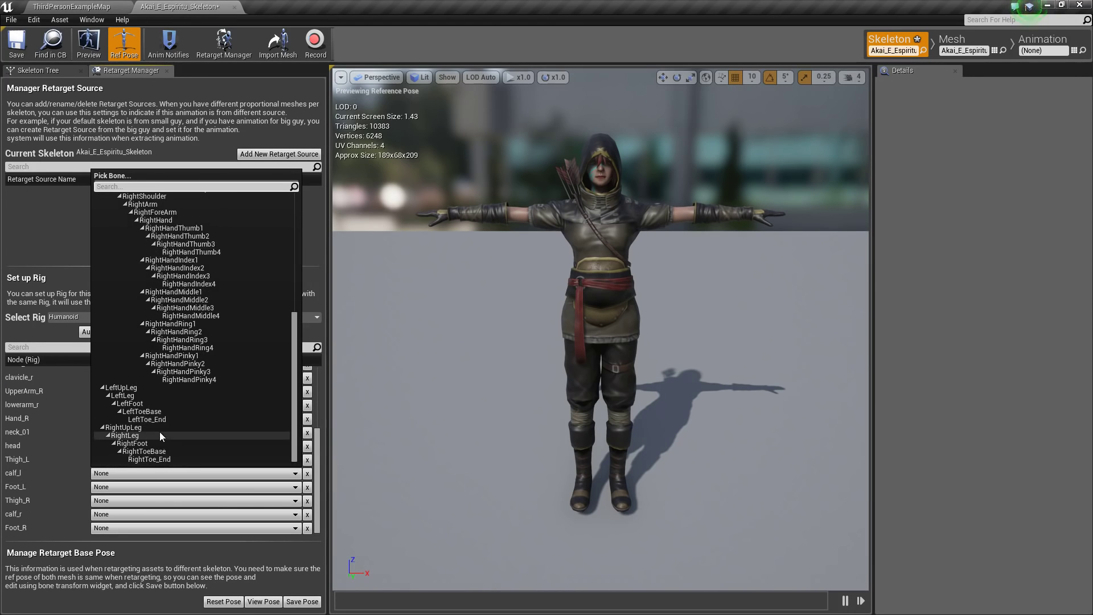
left_click(134, 396)
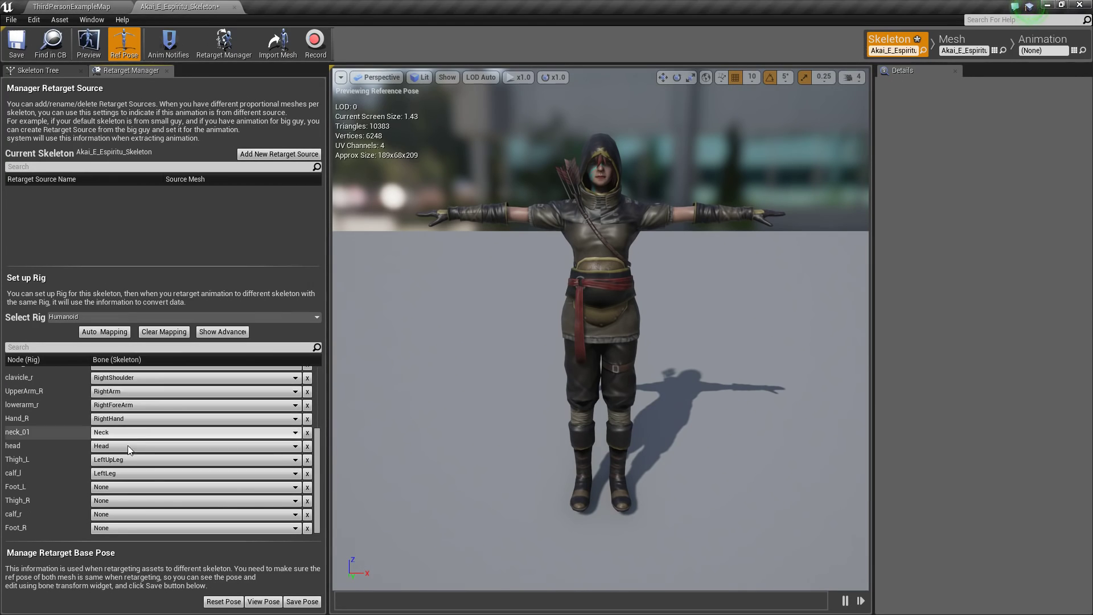
left_click(100, 488)
scroll(171, 404, "down", 5)
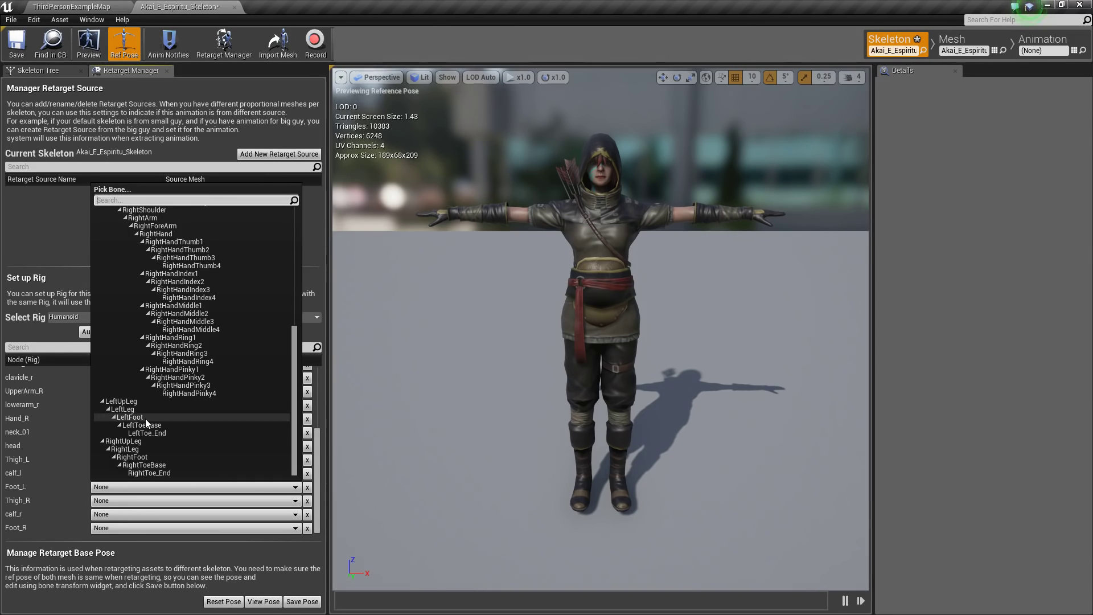
left_click(146, 418)
- Map the right leg rig nodes Thigh_R, calf_r and Foot_R to the RightUpLeg, RightLeg and RightFoot bones respectively
left_click(120, 500)
scroll(178, 400, "down", 3)
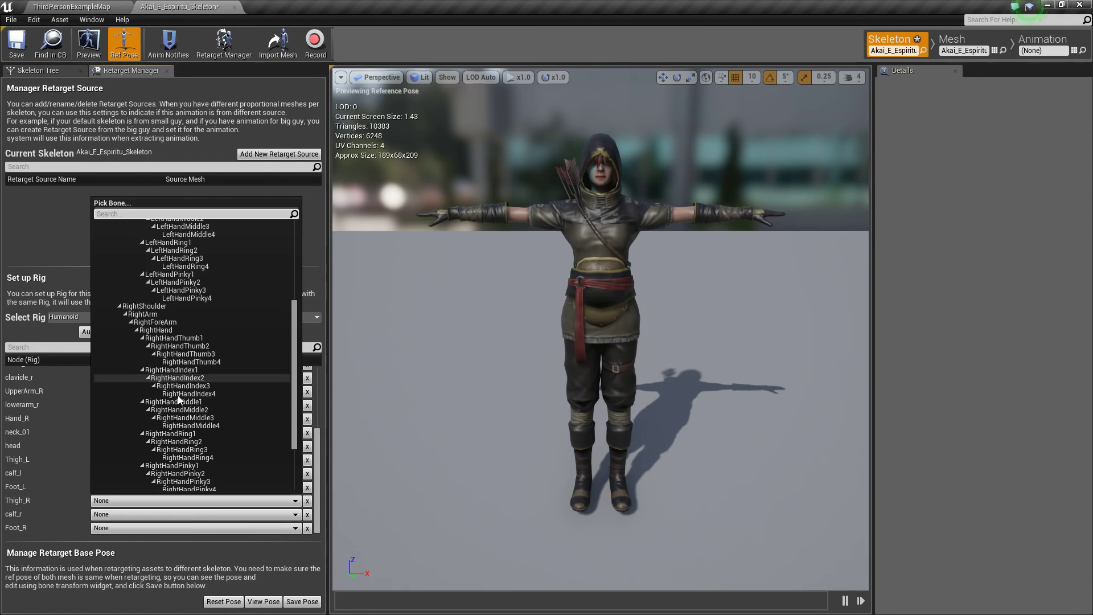
scroll(179, 397, "down", 3)
left_click(131, 457)
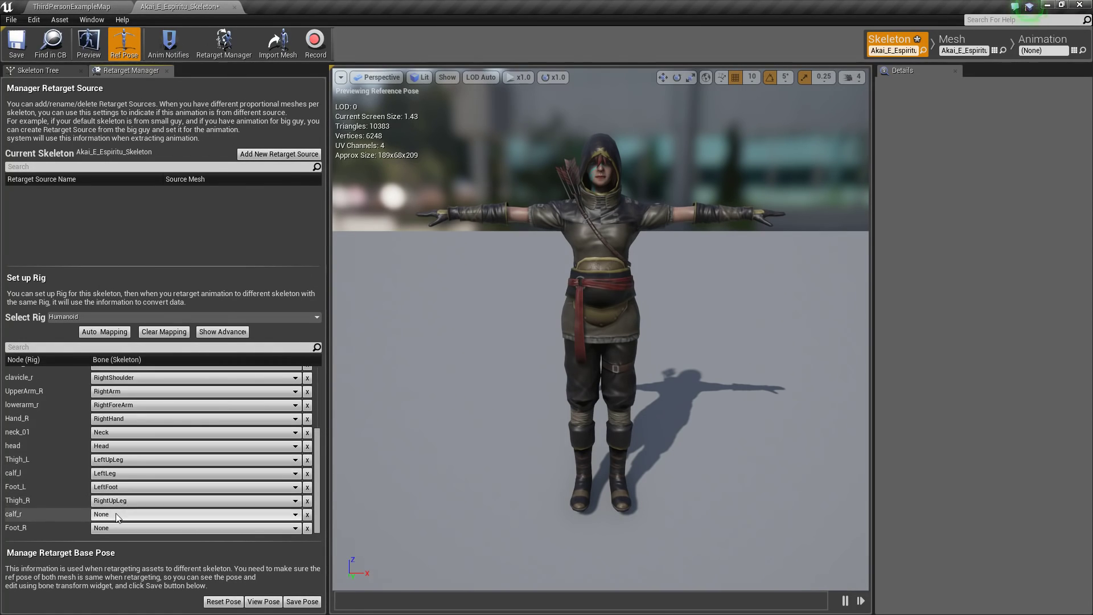
left_click(115, 514)
scroll(155, 425, "down", 3)
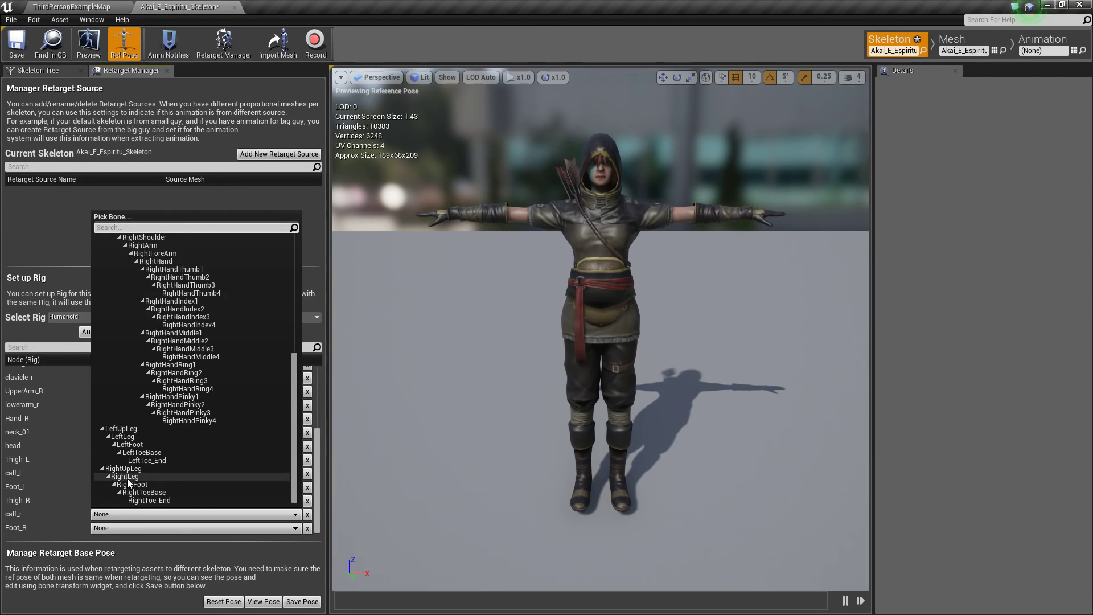
left_click(128, 479)
left_click(111, 528)
scroll(145, 459, "down", 5)
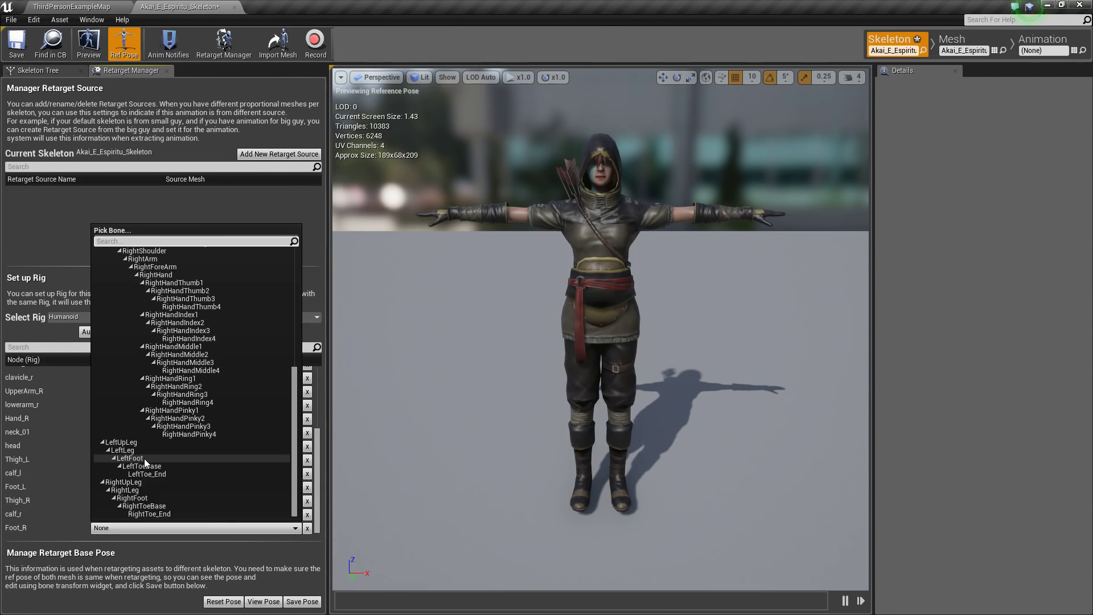
left_click(135, 497)
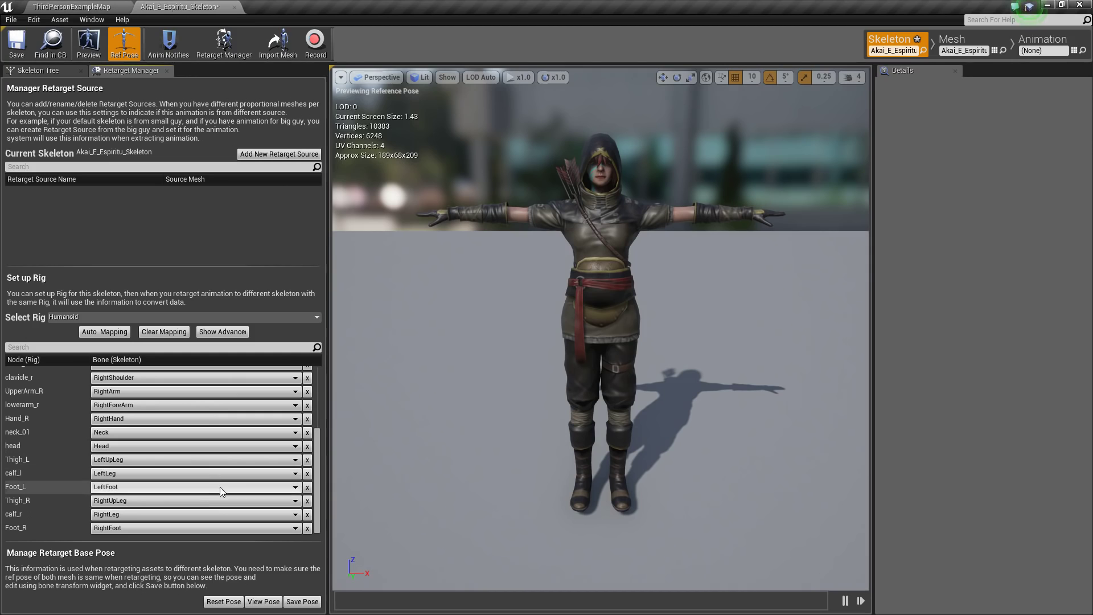
- Display the Humanoid rig's advanced nodes and review the list from the finger nodes to the twist and IK nodes
scroll(196, 449, "up", 5)
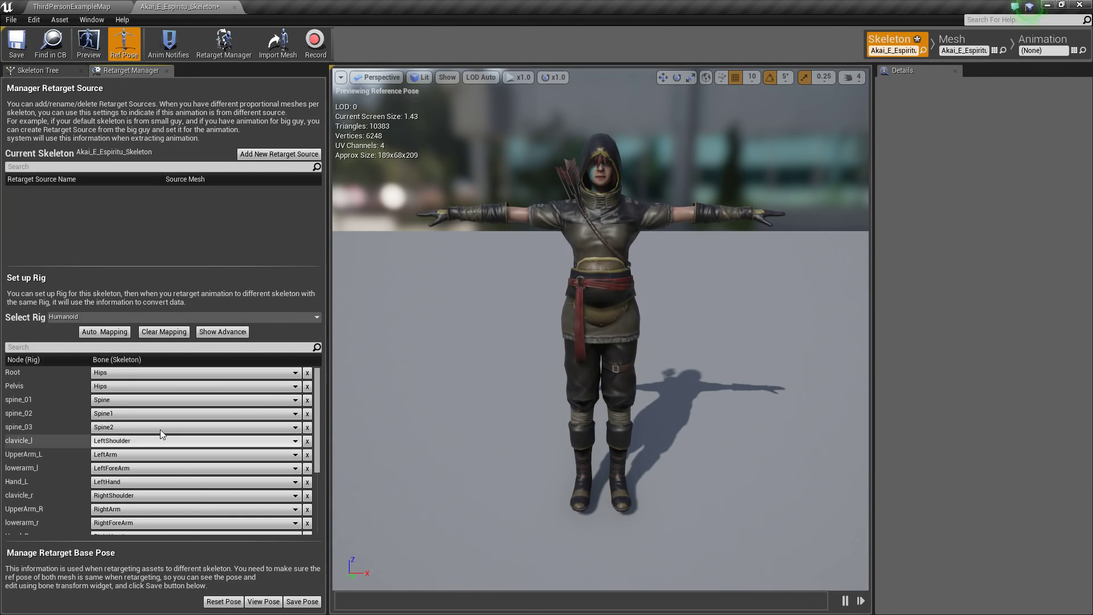
left_click(222, 335)
scroll(28, 392, "down", 2)
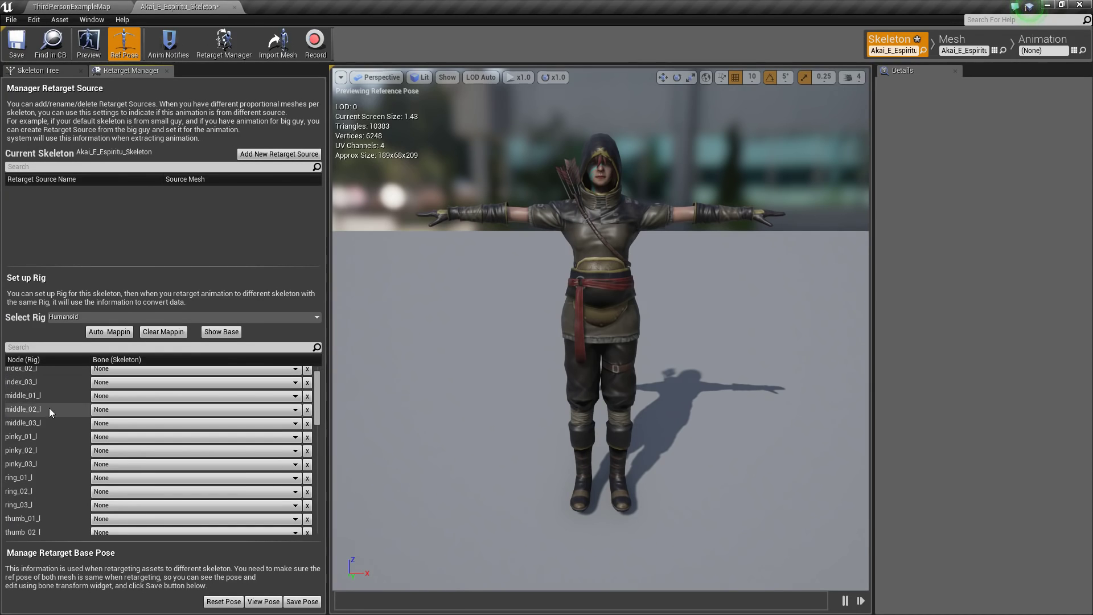
scroll(137, 455, "up", 1)
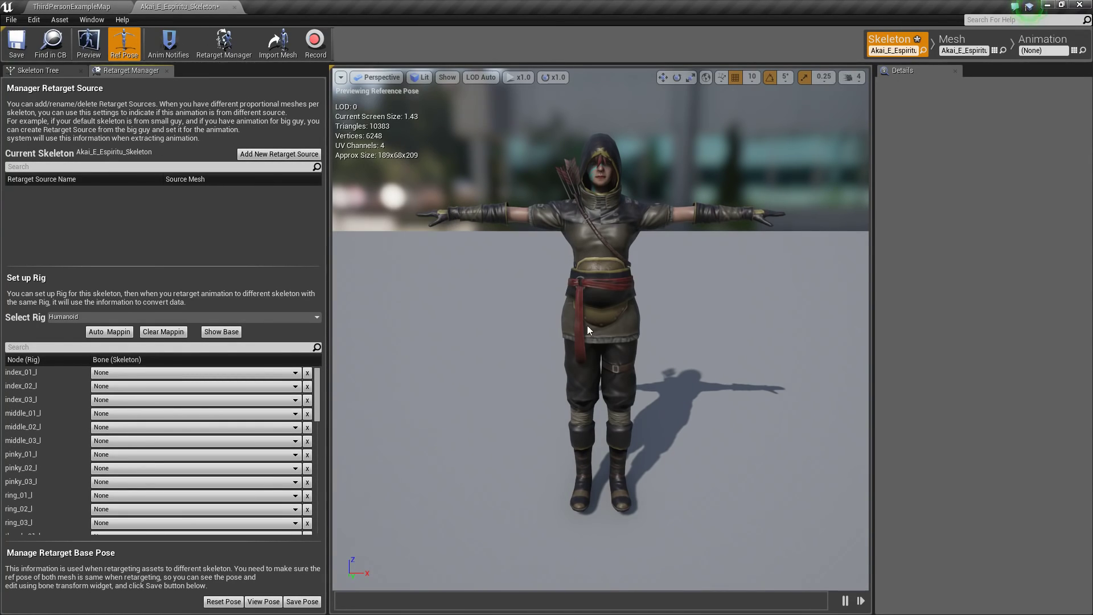
scroll(85, 478, "down", 15)
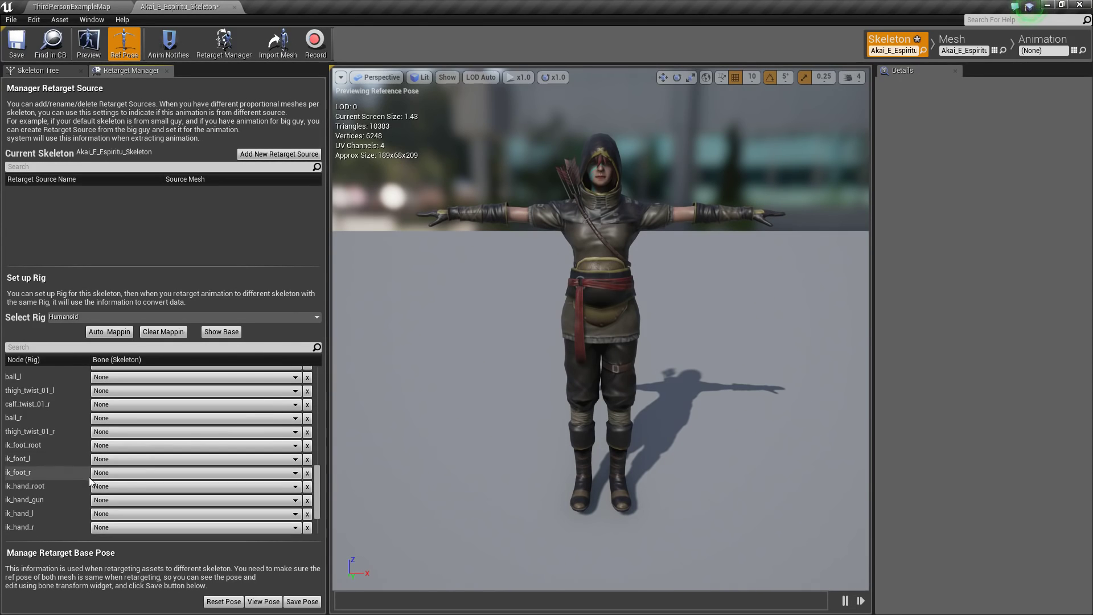
scroll(146, 476, "up", 3)
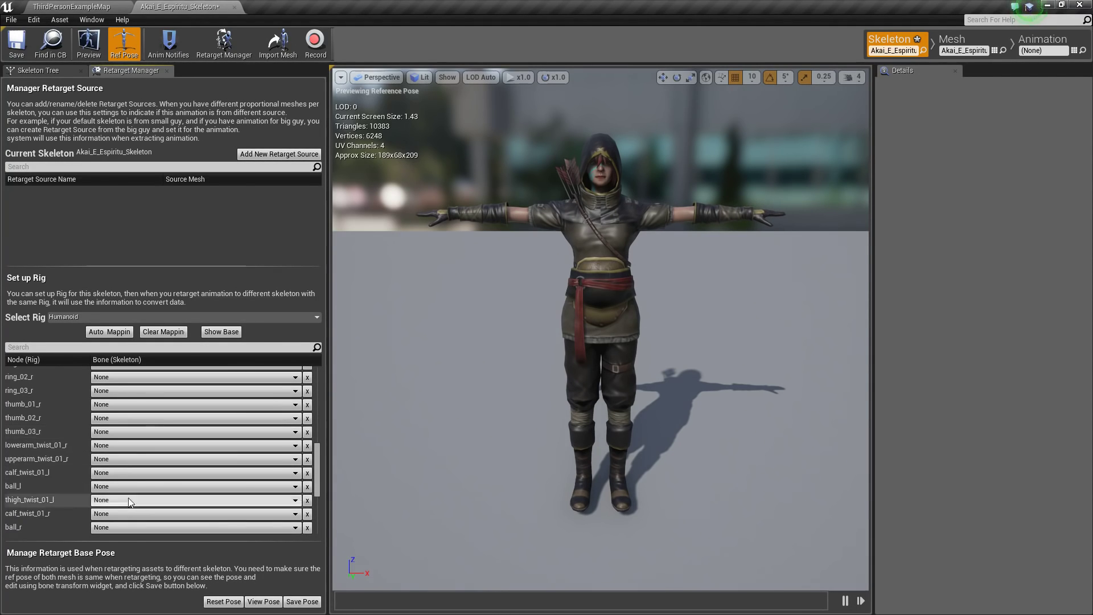
scroll(169, 451, "up", 10)
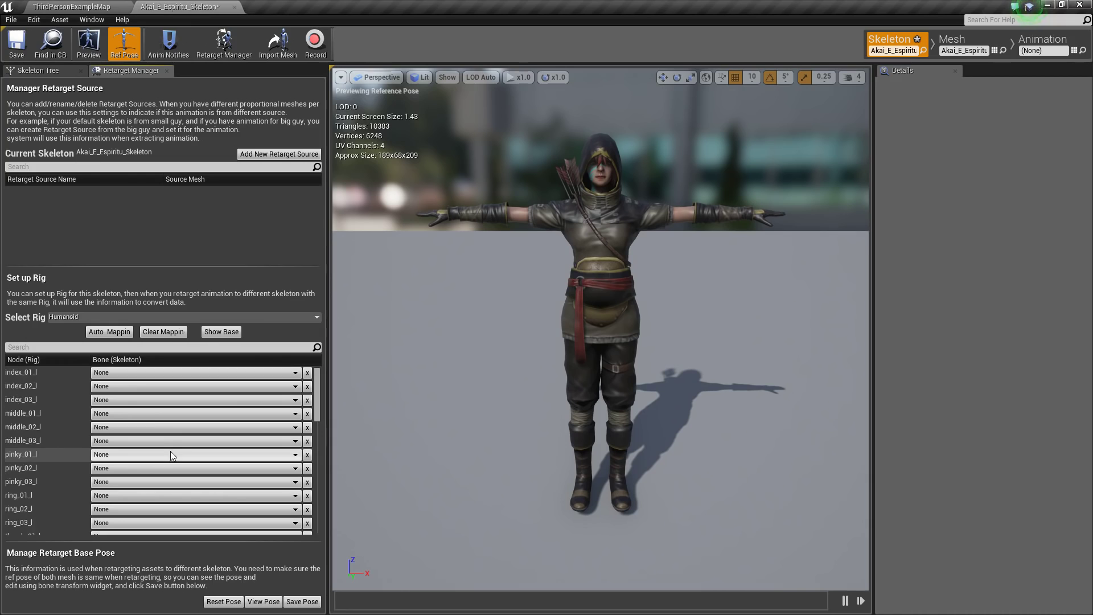
- Map rig nodes index_01_l, index_02_l and index_03_l to the LeftHandIndex1, LeftHandIndex2 and LeftHandIndex3 bones respectively
left_click(126, 376)
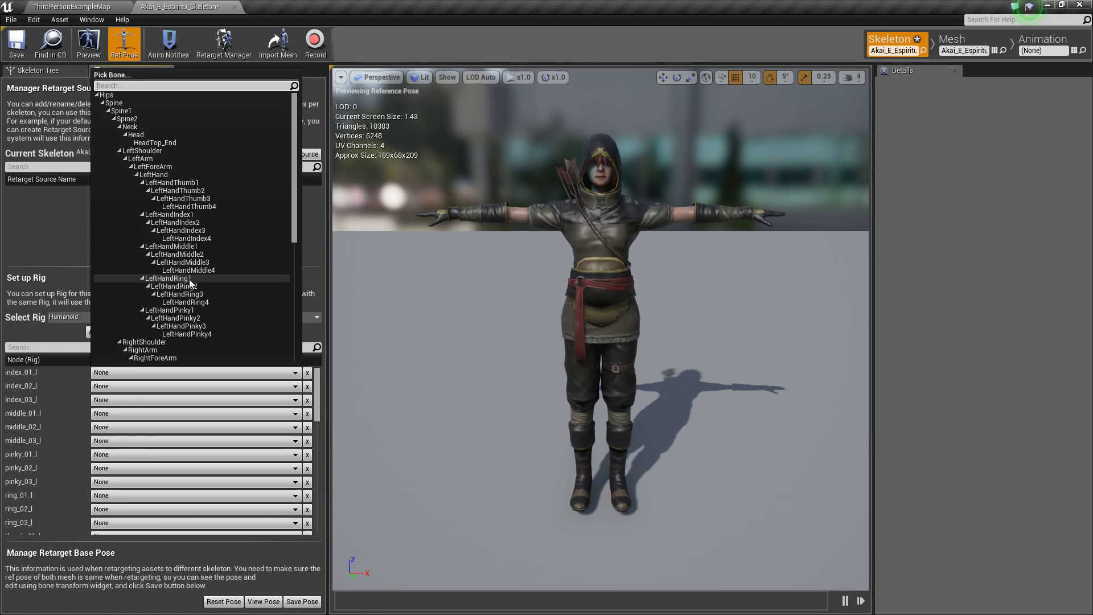
left_click(182, 216)
left_click(112, 390)
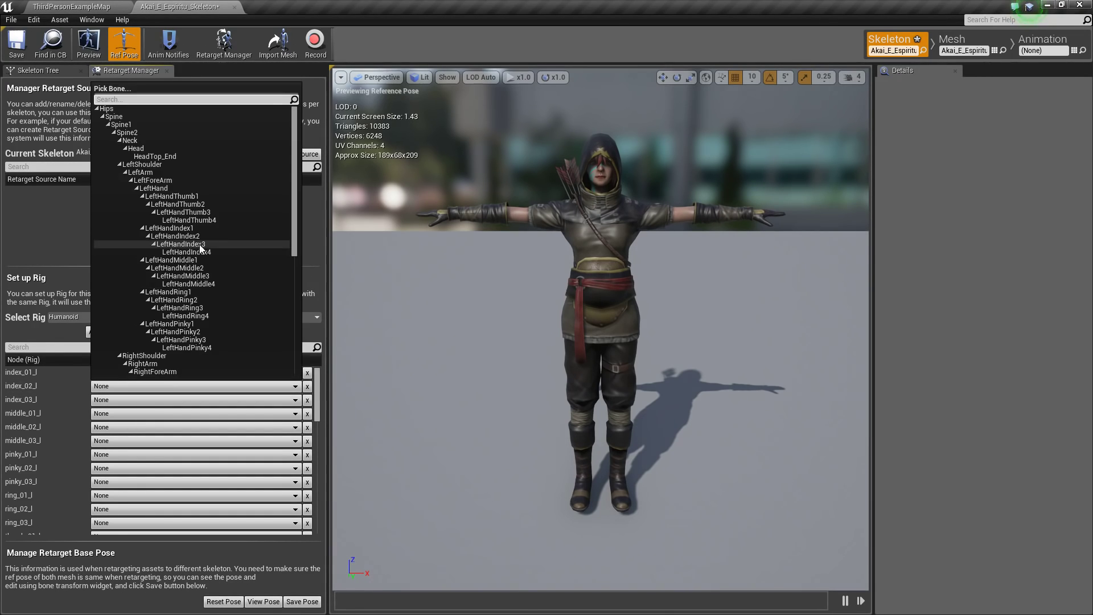
left_click(196, 236)
left_click(112, 399)
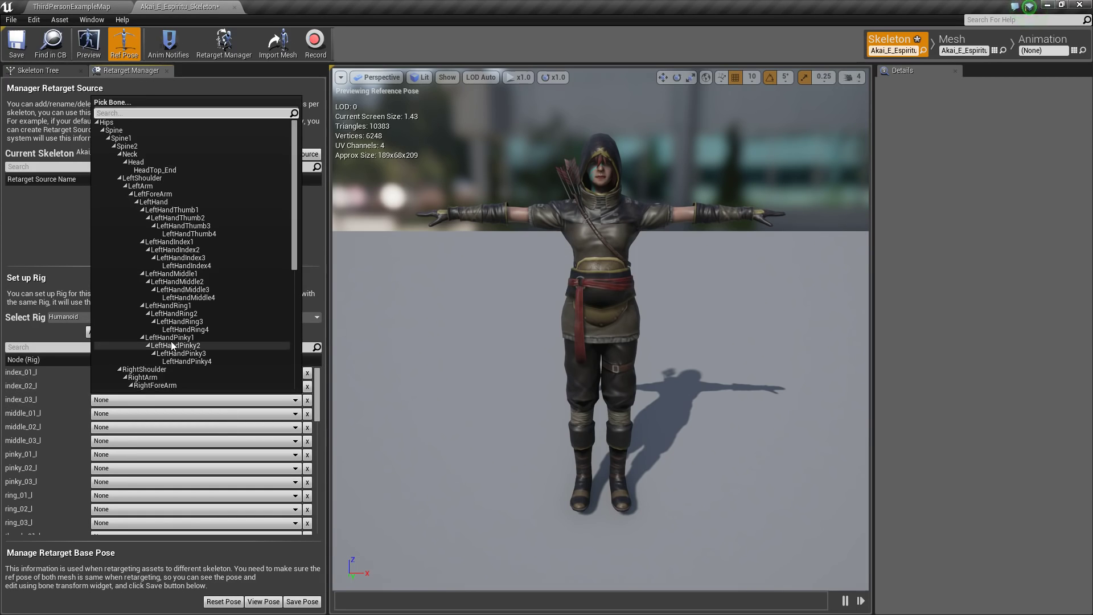
left_click(200, 257)
- Map rig nodes middle_01_l, middle_02_l and middle_03_l to the LeftHandMiddle1, LeftHandMiddle2 and LeftHandMiddle3 bones respectively
left_click(112, 413)
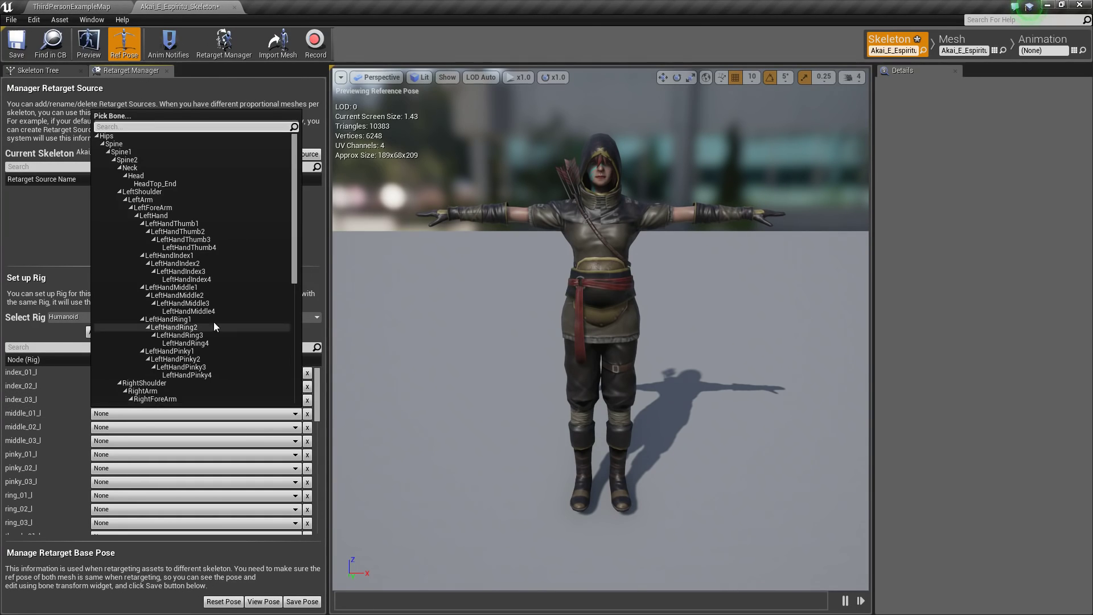
left_click(196, 288)
left_click(112, 427)
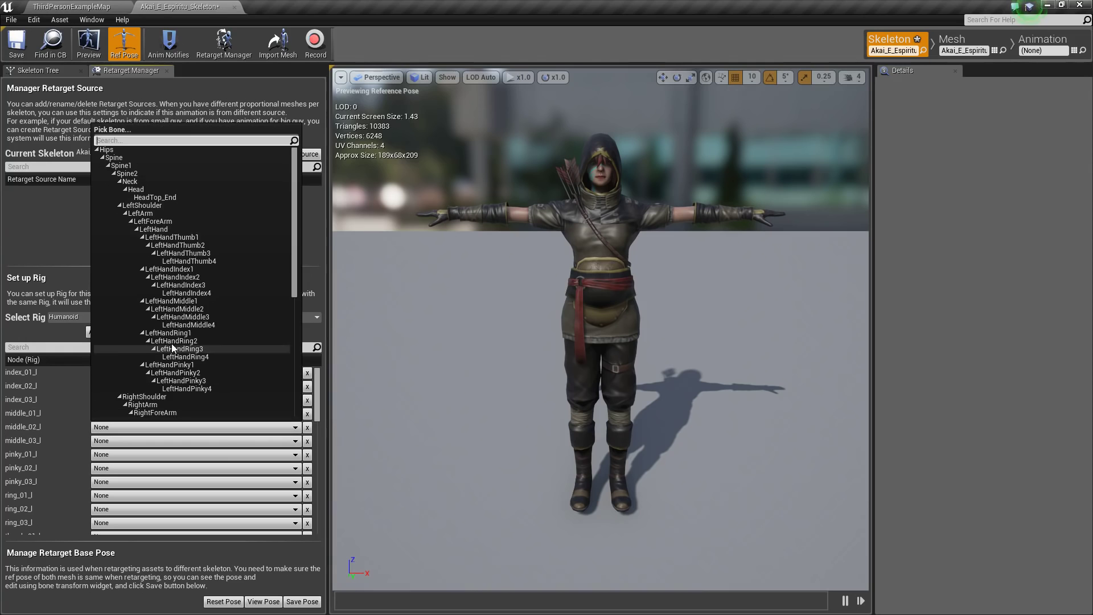
left_click(191, 309)
left_click(112, 441)
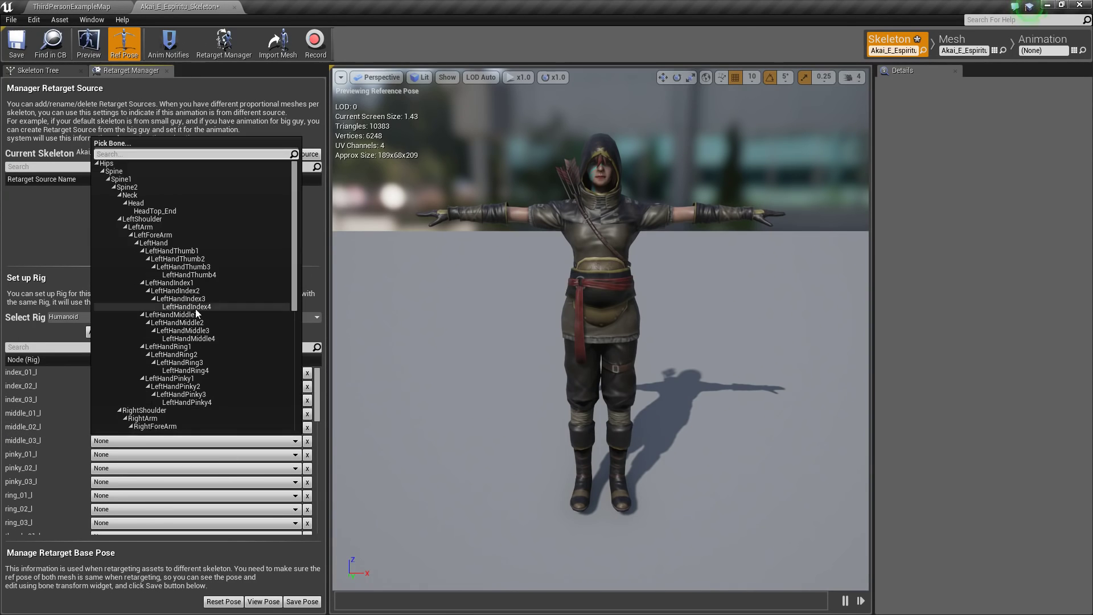
left_click(197, 331)
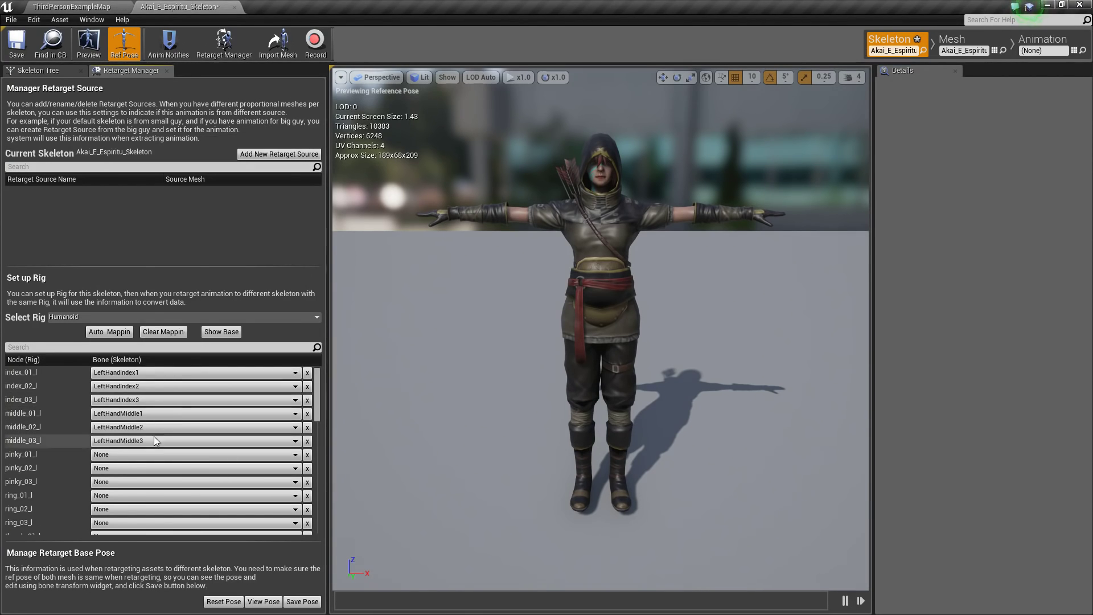
- Map rig nodes pinky_01_l, pinky_02_l and pinky_03_l to the LeftHandPinky1, LeftHandPinky2 and LeftHandPinky3 bones respectively
left_click(133, 455)
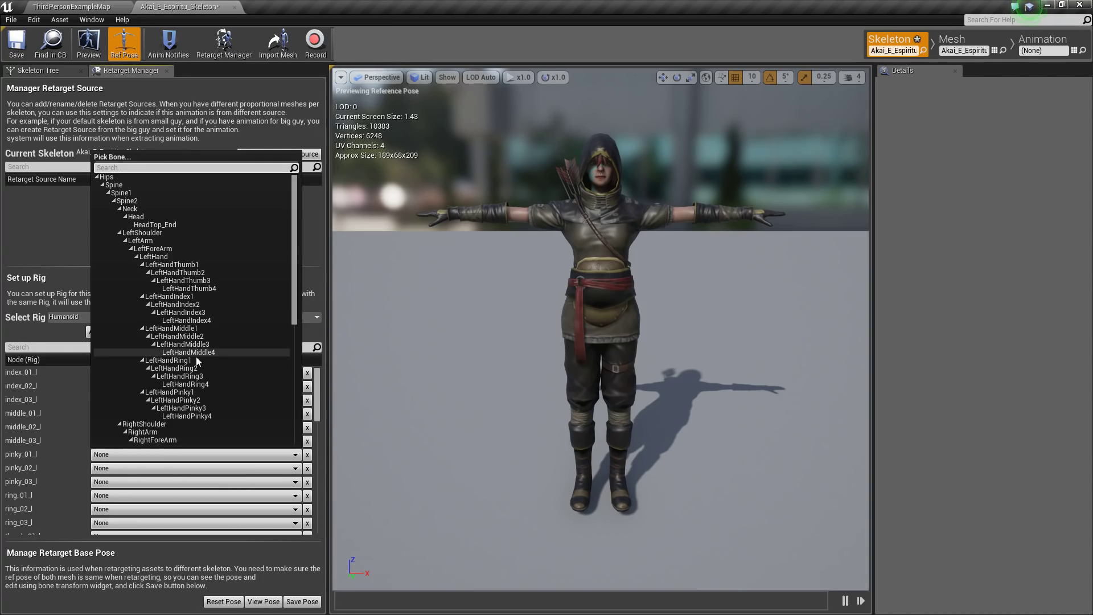
left_click(189, 391)
left_click(136, 468)
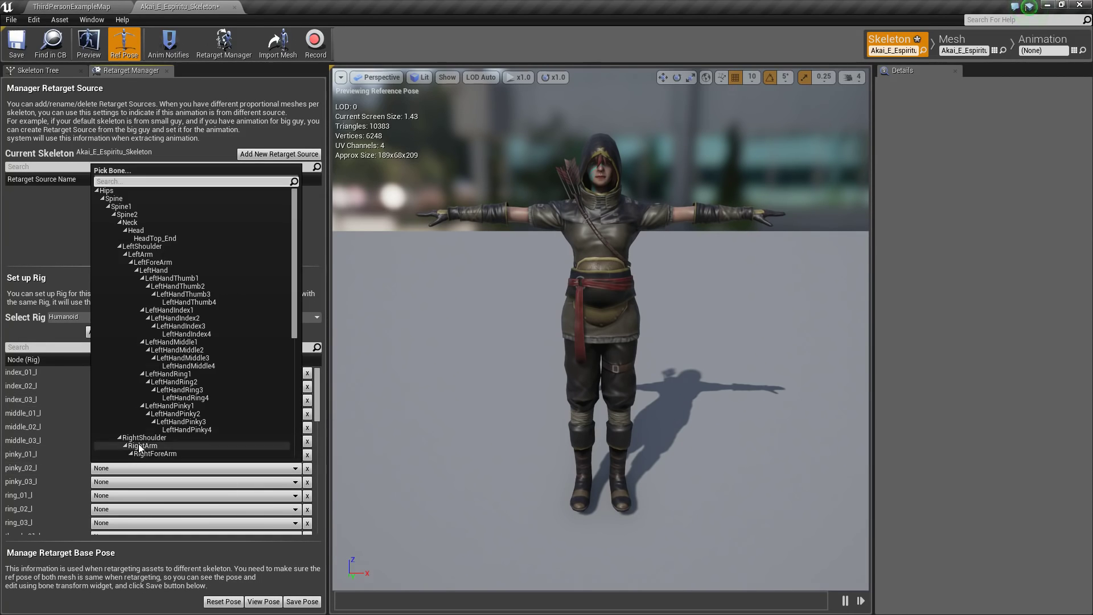
left_click(176, 415)
left_click(127, 482)
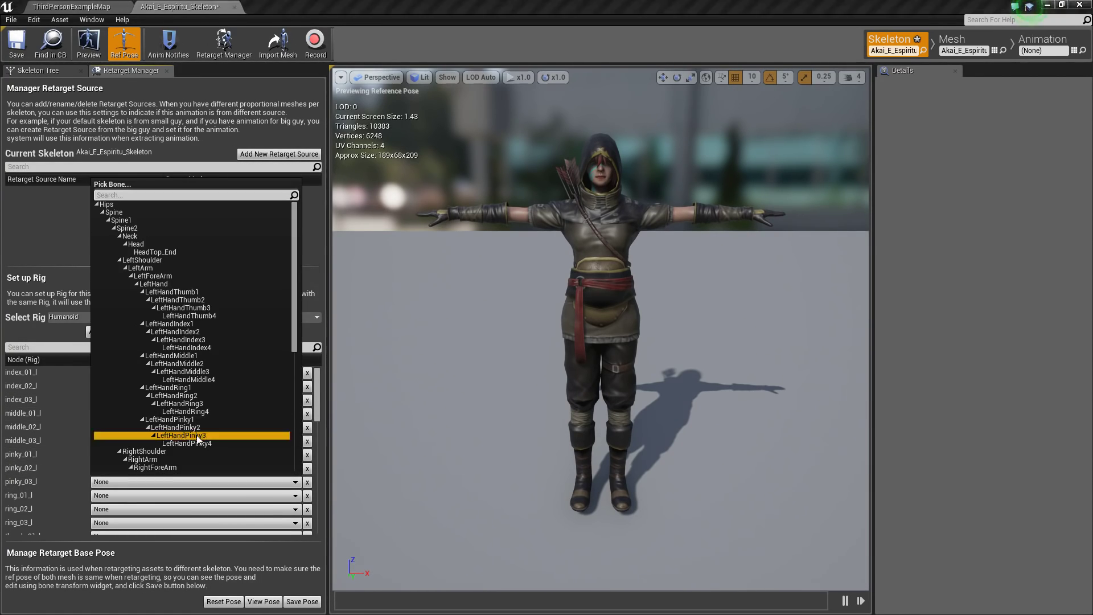
left_click(197, 433)
- Map rig nodes ring_01_l, ring_02_l and ring_03_l to the LeftHandRing1, LeftHandRing2 and LeftHandRing3 bones respectively
scroll(138, 486, "down", 1)
left_click(138, 480)
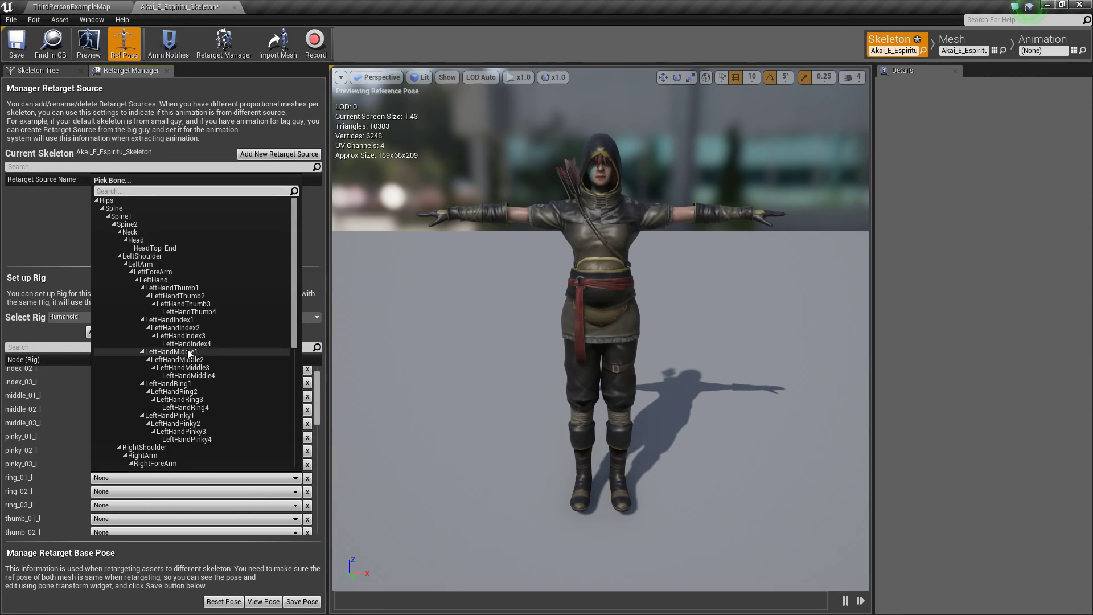
left_click(175, 386)
left_click(122, 490)
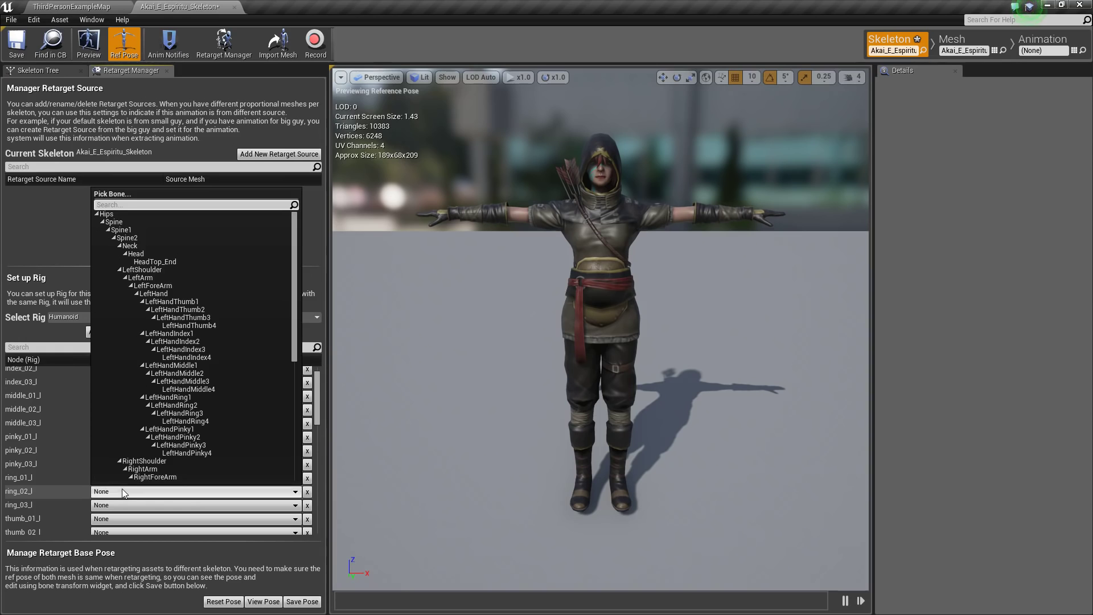
left_click(197, 406)
left_click(120, 507)
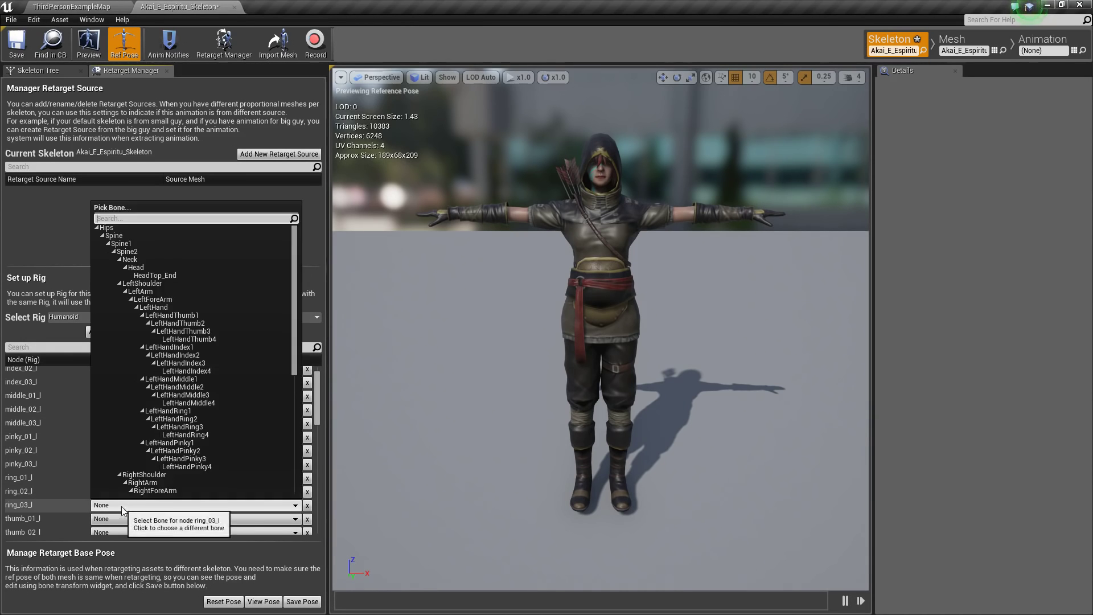
left_click(194, 434)
- Map rig nodes thumb_01_l, thumb_02_l and thumb_03_l to the LeftHandThumb1, LeftHandThumb2 and LeftHandThumb3 bones respectively
scroll(149, 473, "down", 2)
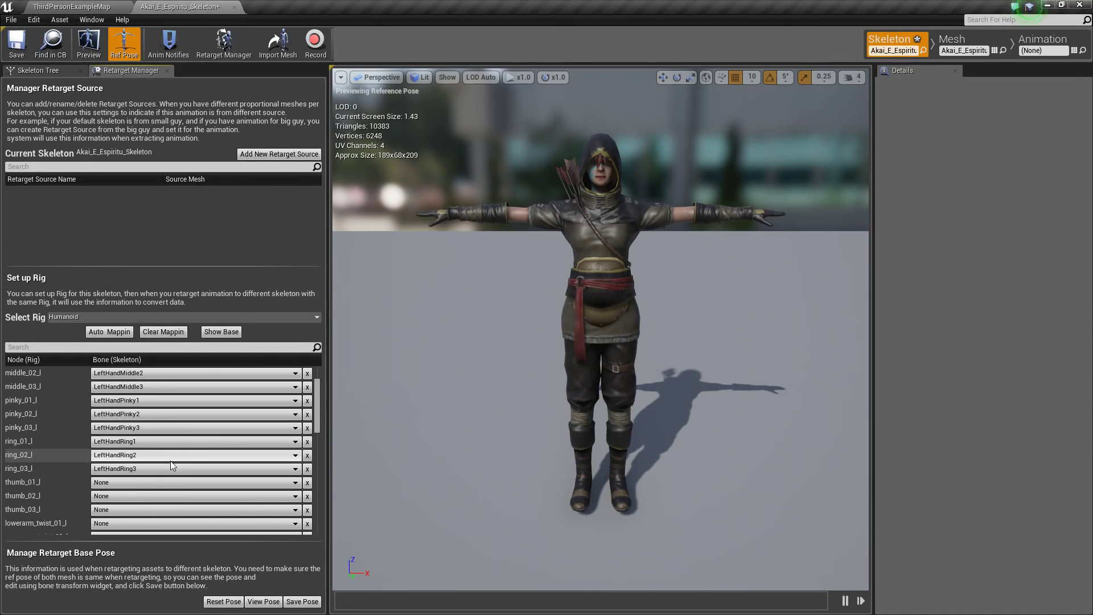
left_click(131, 484)
left_click(188, 294)
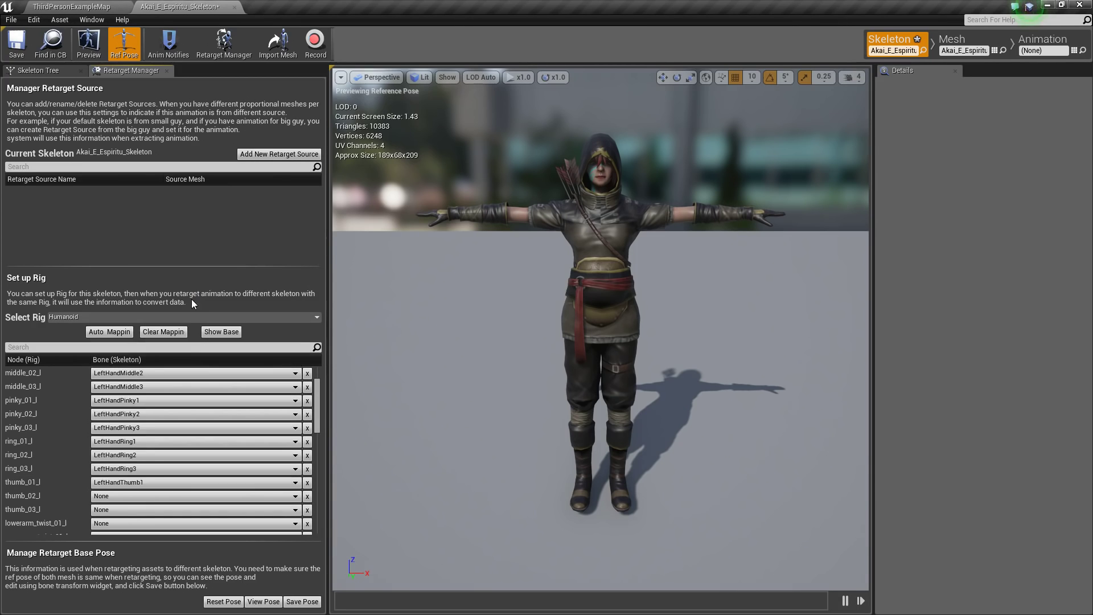
left_click(125, 494)
left_click(171, 510)
left_click(203, 336)
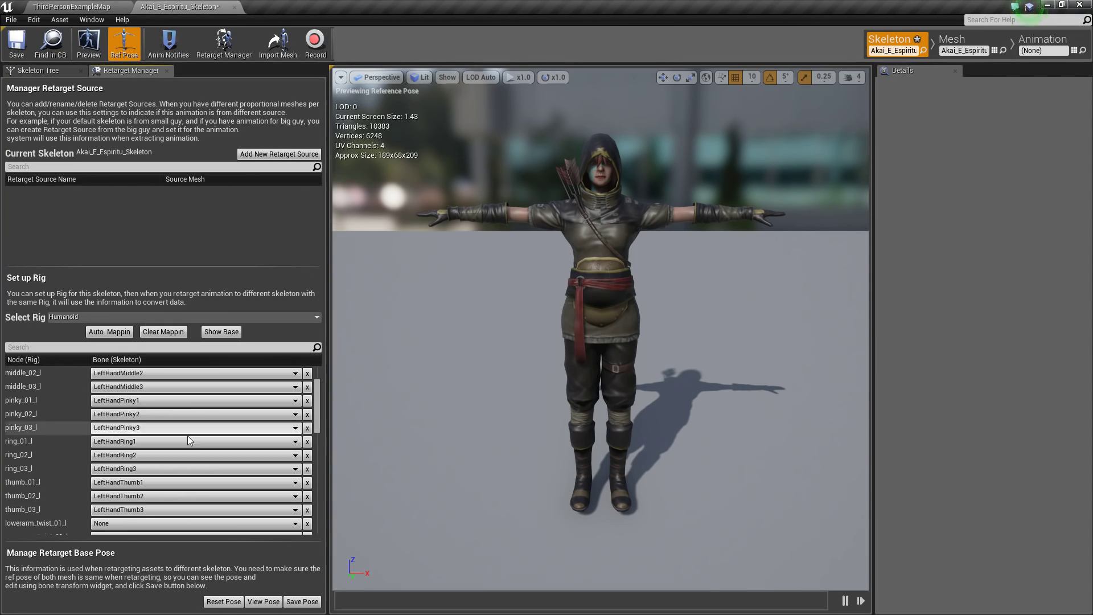
- Map the left arm twist nodes lowerarm_twist_01_l and upperarm_twist_01_l to the LeftHand and LeftArm bones respectively
scroll(189, 440, "down", 2)
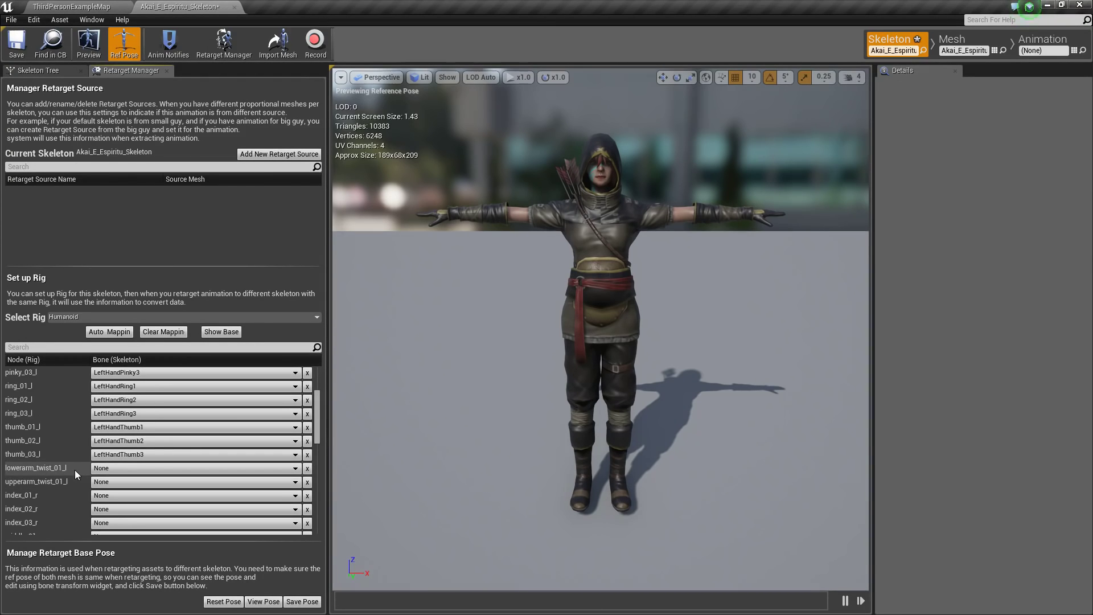
left_click(103, 473)
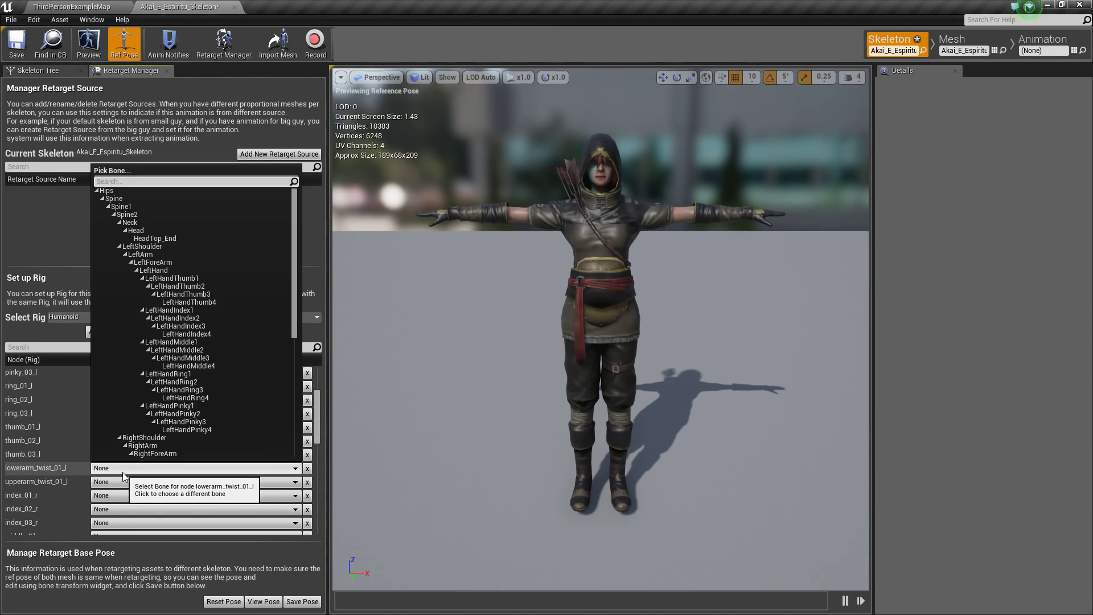
left_click(170, 269)
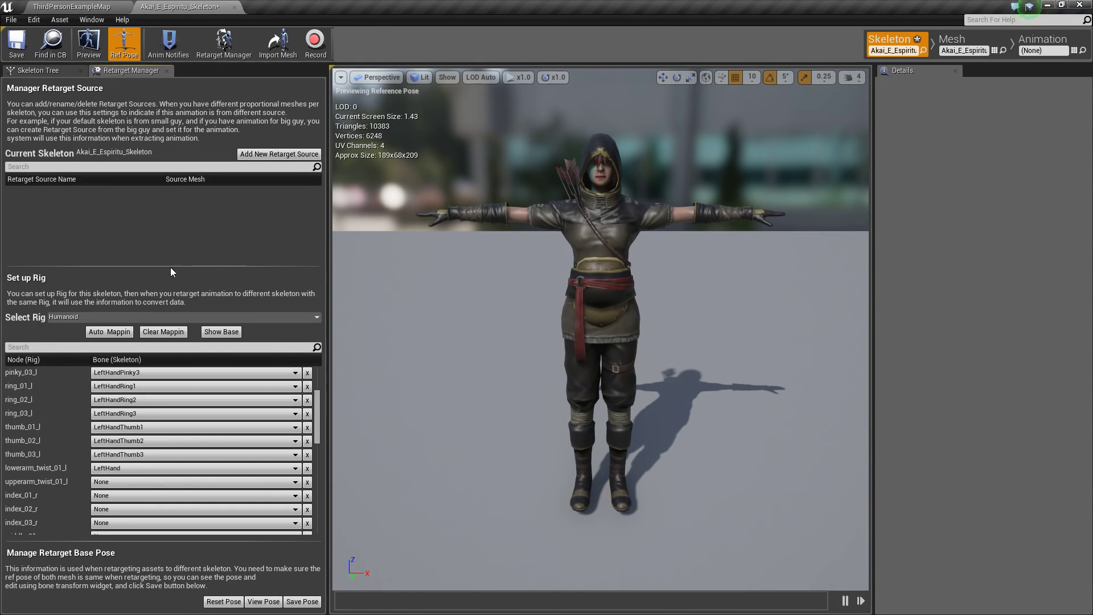
left_click(127, 487)
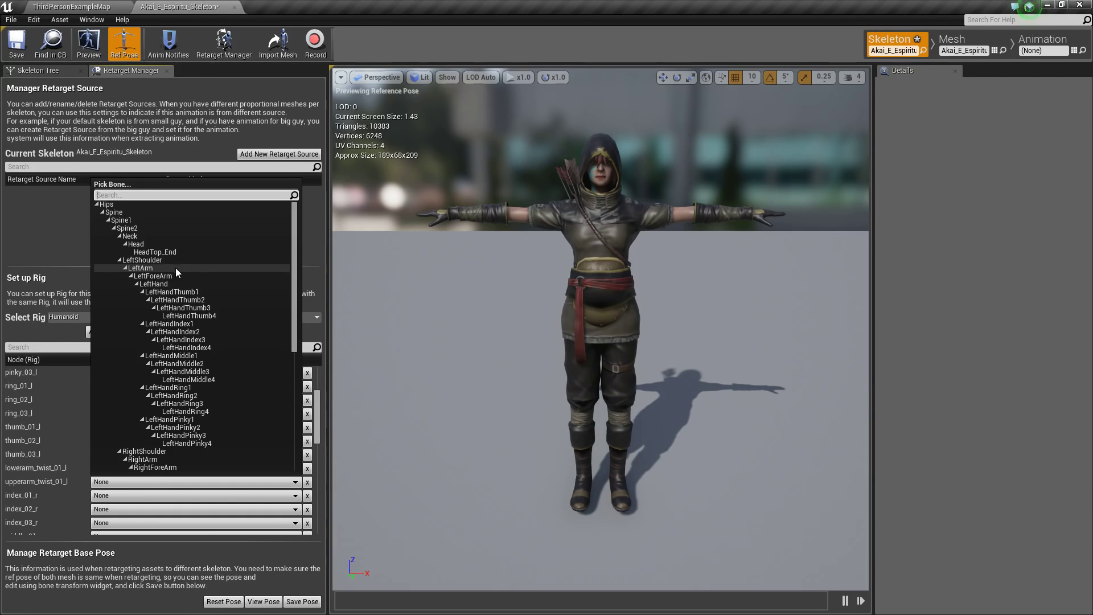
left_click(152, 268)
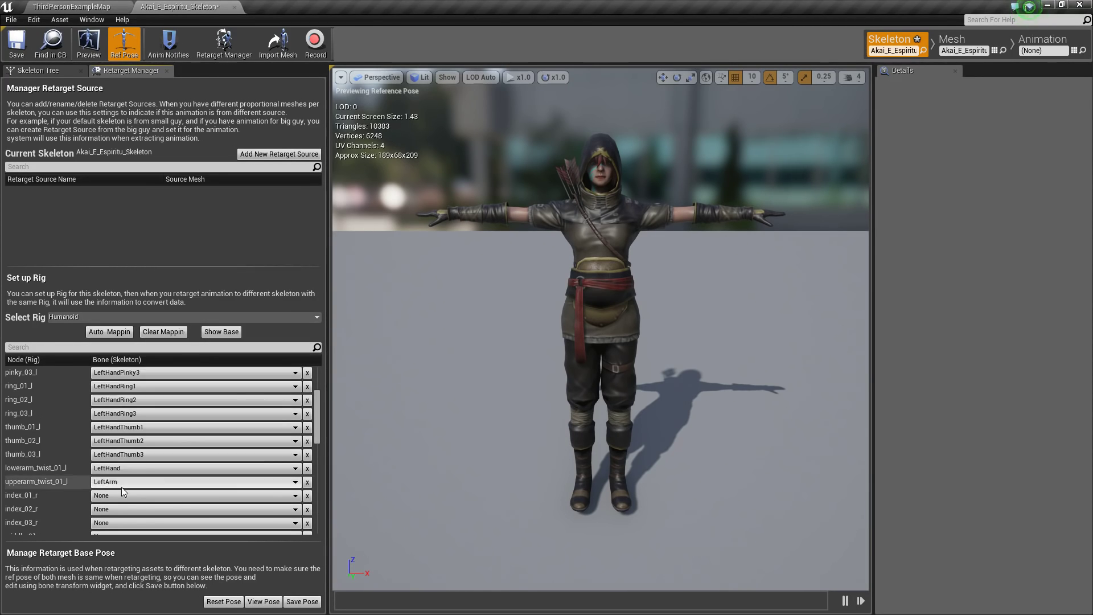
- Map rig nodes index_01_r and index_02_r to the RightHandIndex1 and RightHandIndex2 bones respectively
scroll(121, 487, "down", 2)
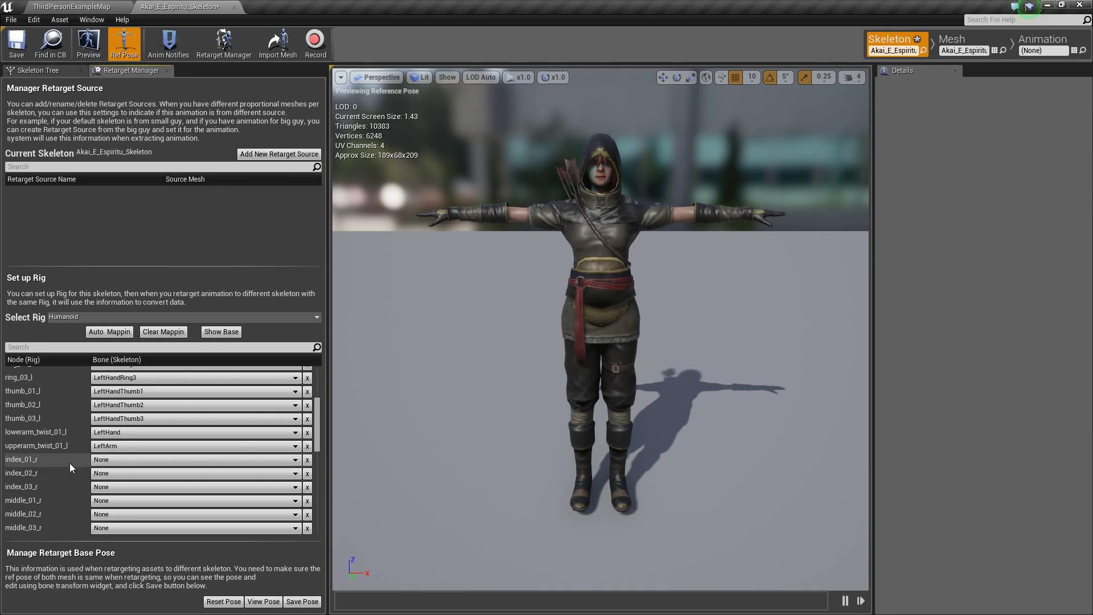
left_click(100, 461)
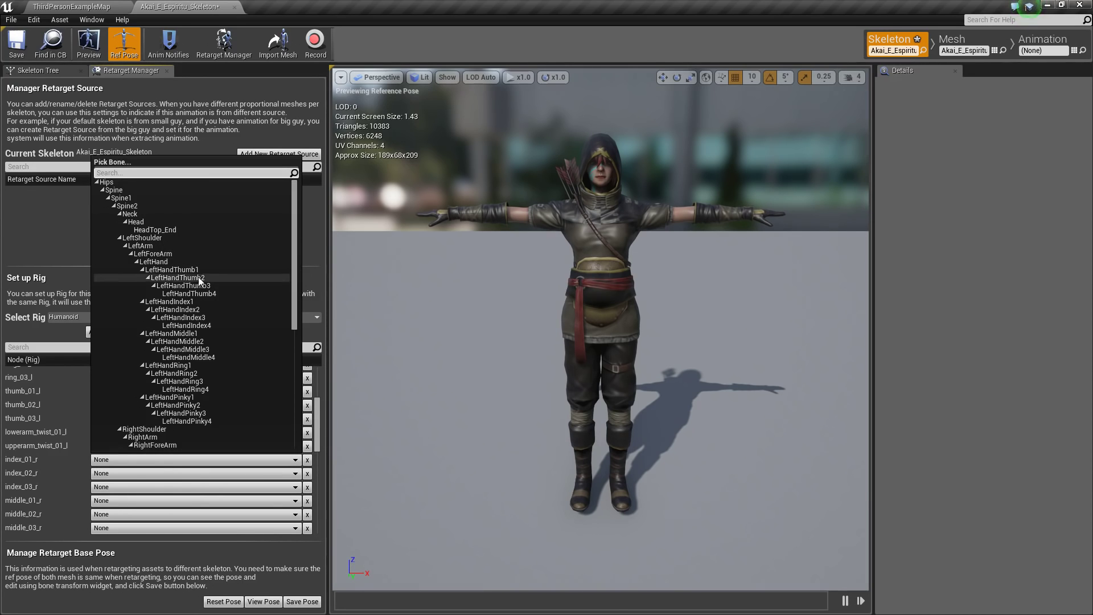
scroll(196, 331, "down", 5)
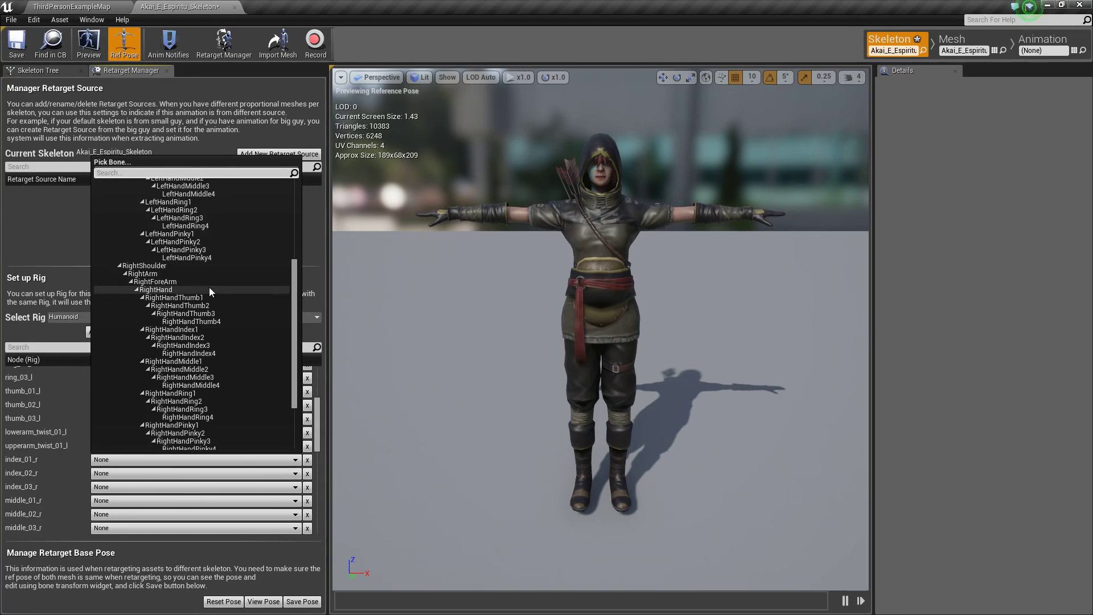
left_click(195, 331)
left_click(111, 474)
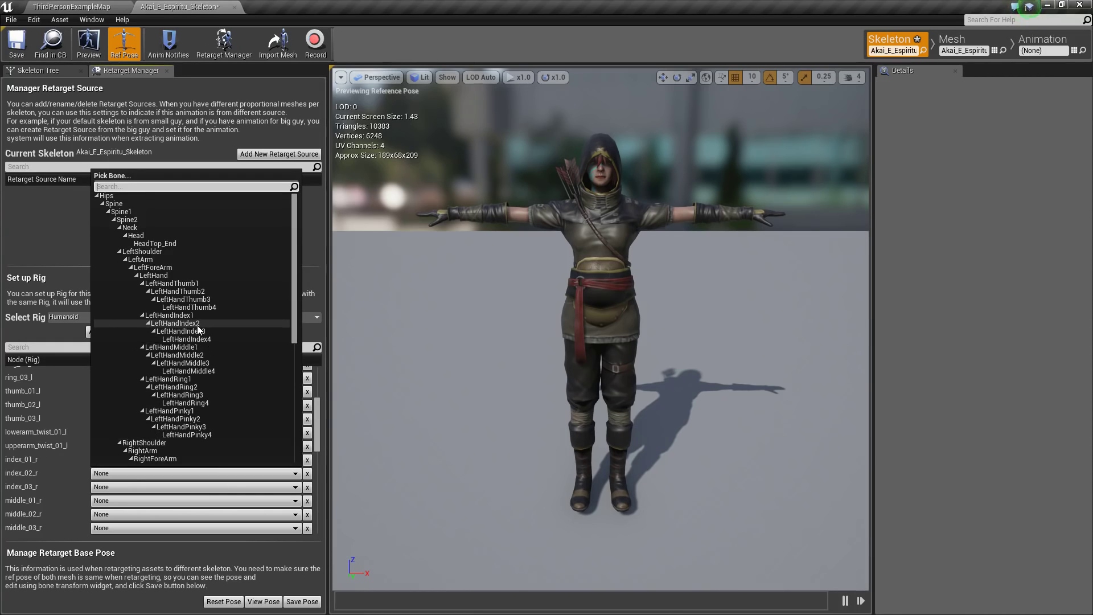
left_click(174, 322)
scroll(188, 402, "down", 3)
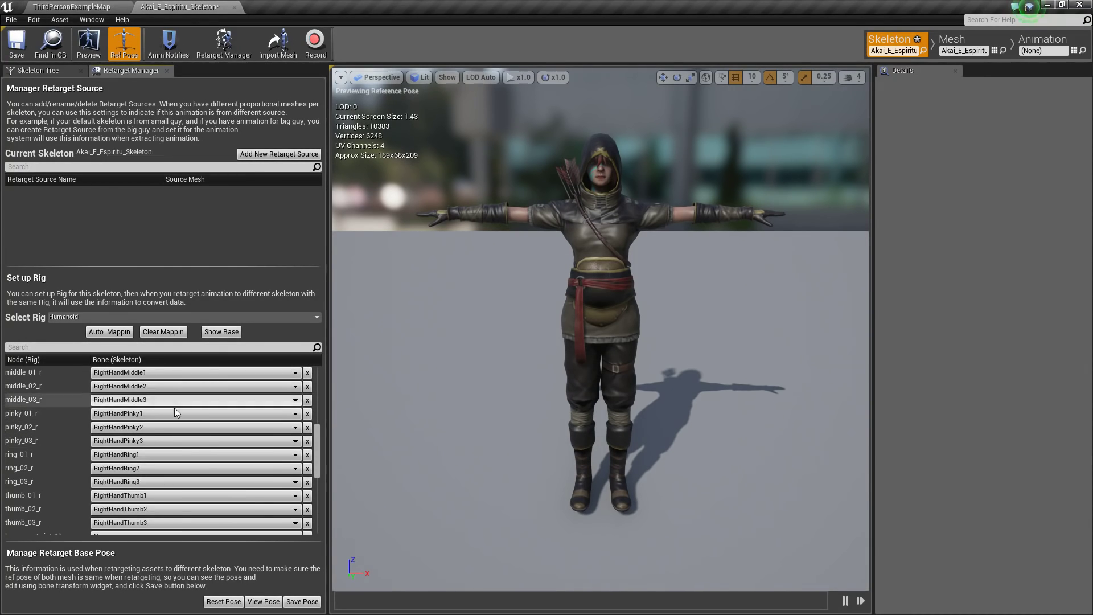
- Map the right arm twist nodes lowerarm_twist_01_r and upperarm_twist_01_r to the RightHand and RightArm bones respectively
scroll(171, 410, "down", 2)
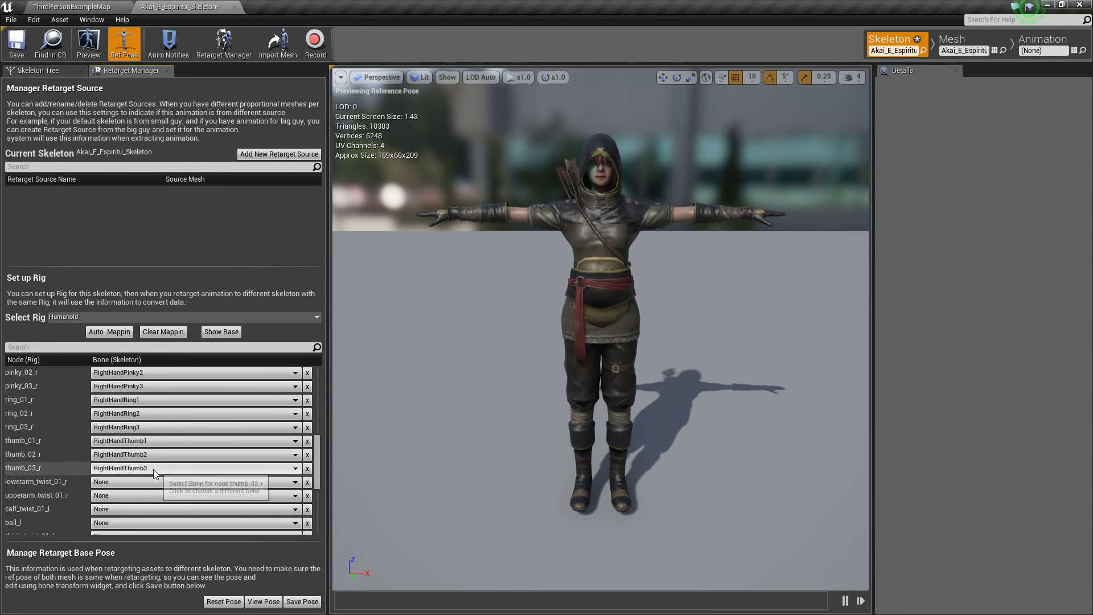
scroll(140, 459, "down", 2)
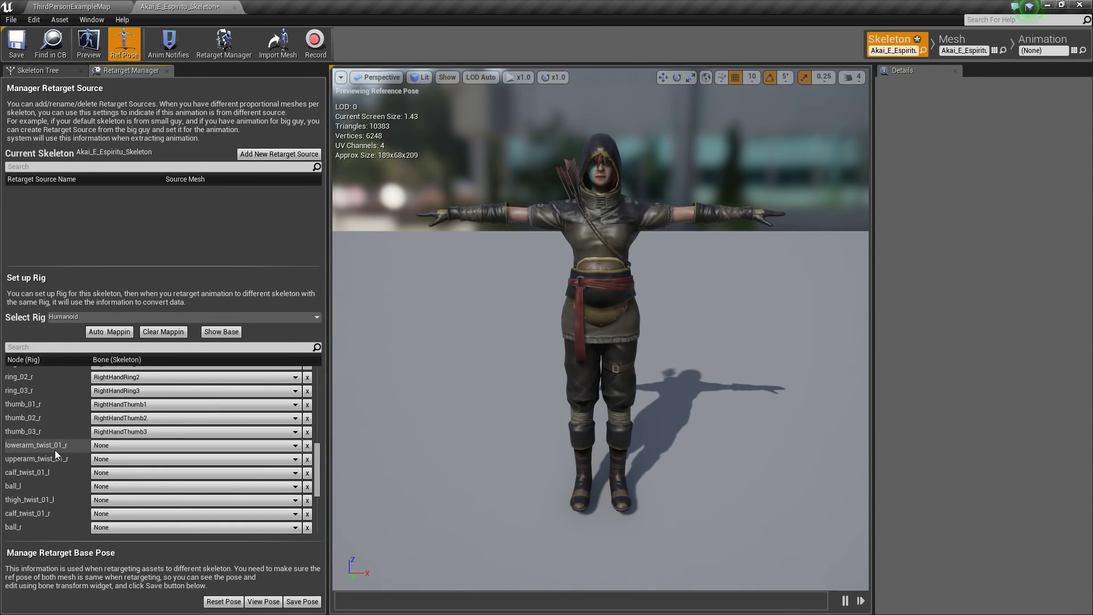
left_click(120, 449)
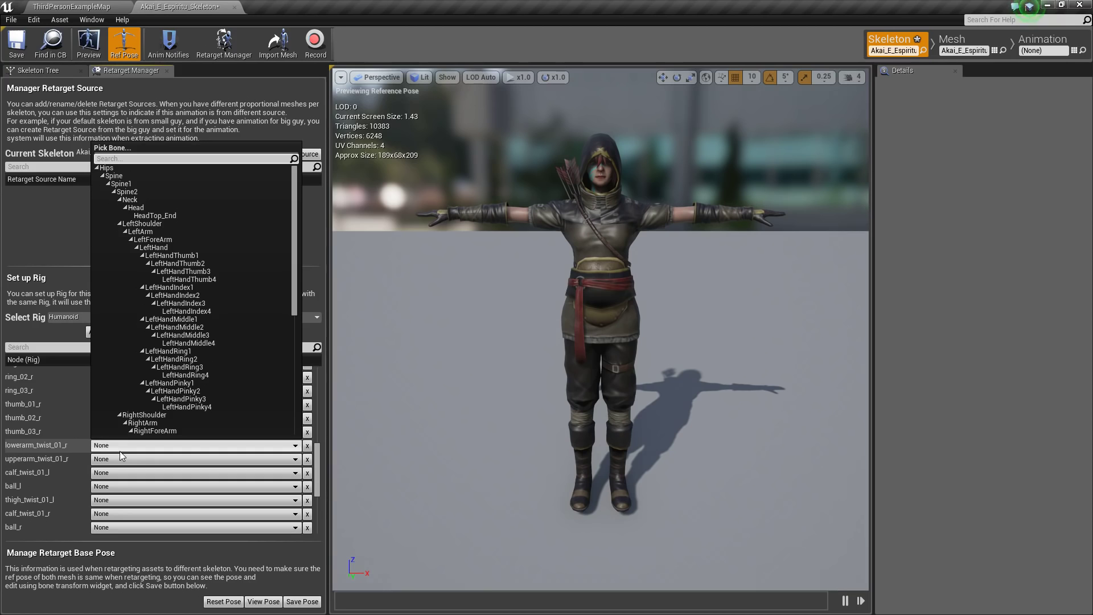
scroll(182, 299, "down", 4)
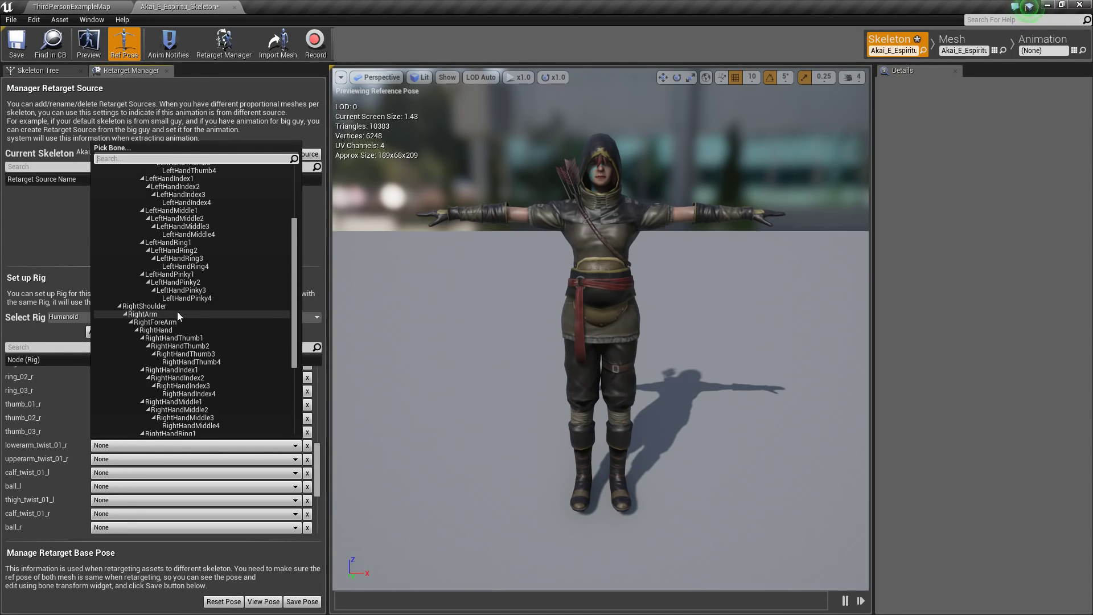
left_click(175, 330)
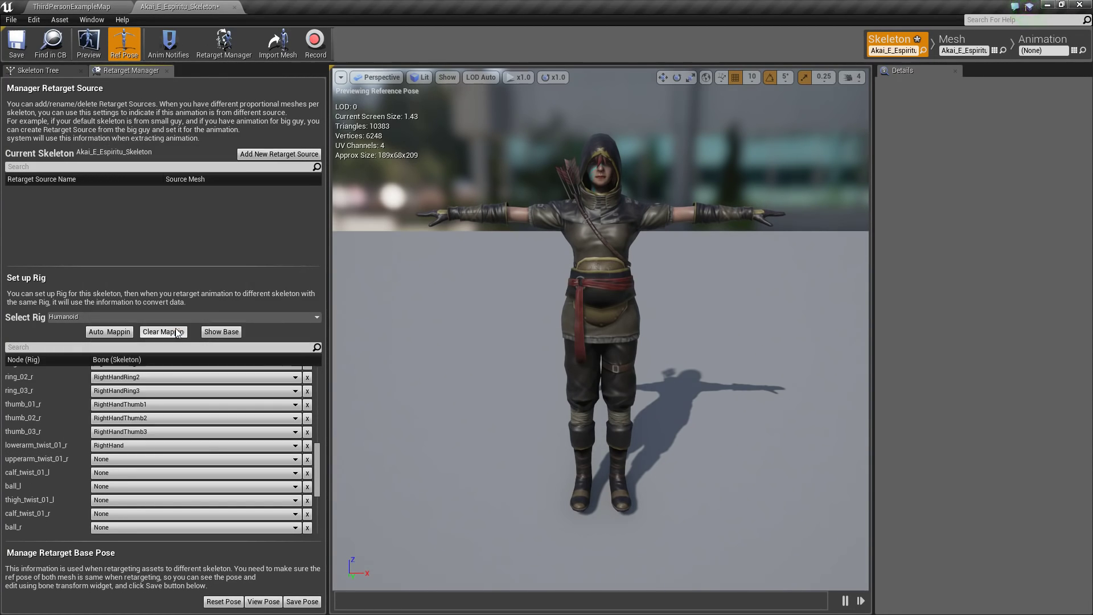
left_click(135, 459)
scroll(171, 371, "down", 5)
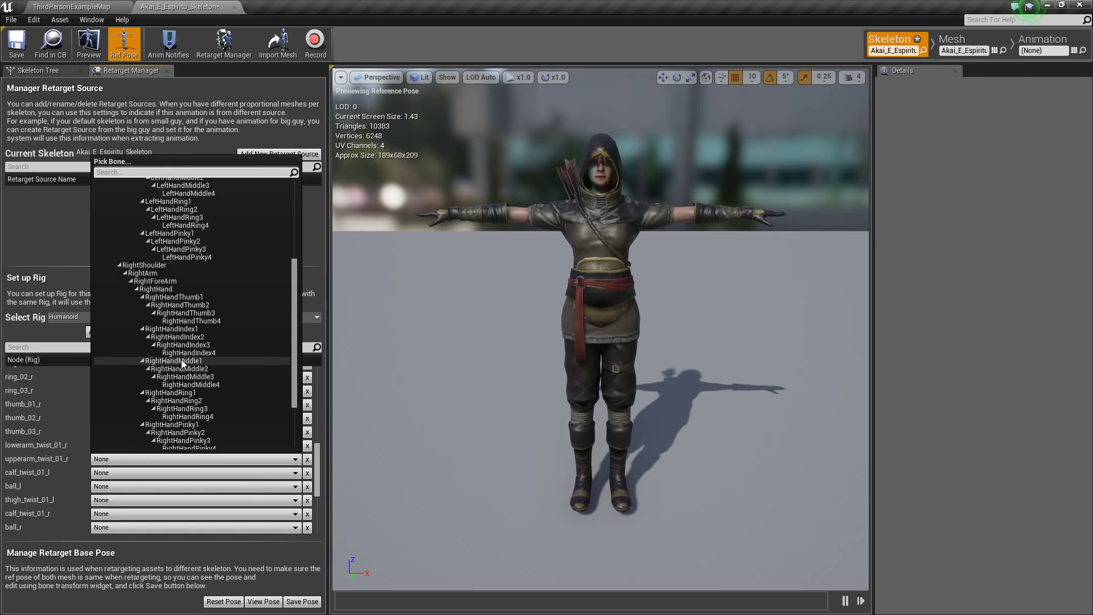
left_click(143, 273)
- Map rig nodes ball_l and thigh_twist_01_l to the LeftToeBase and LeftUpLeg bones respectively
scroll(135, 404, "down", 2)
scroll(136, 405, "down", 1)
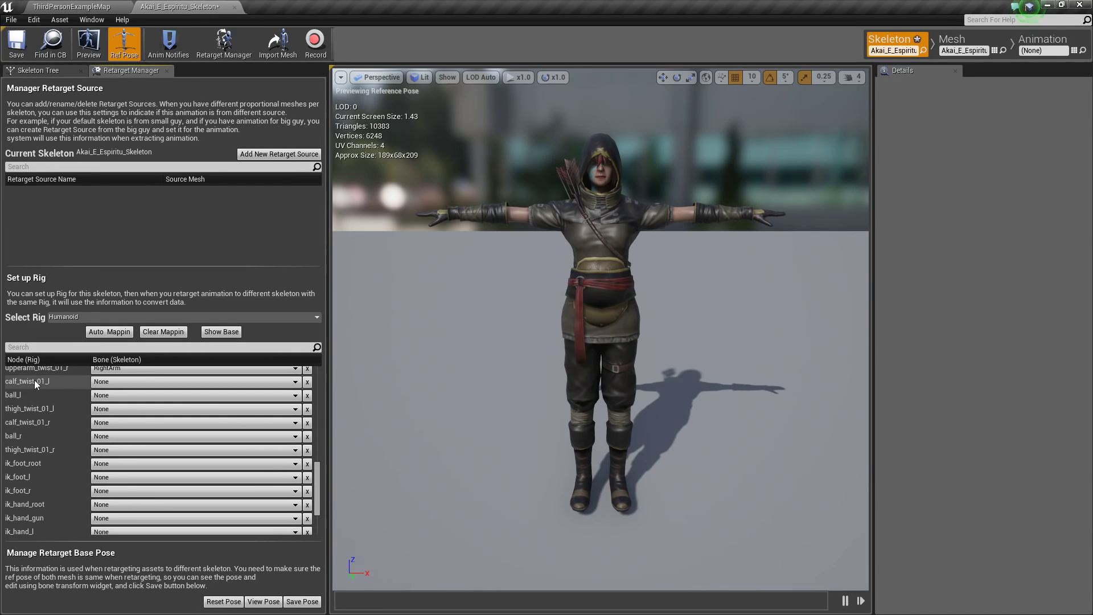
left_click(111, 396)
scroll(245, 326, "down", 10)
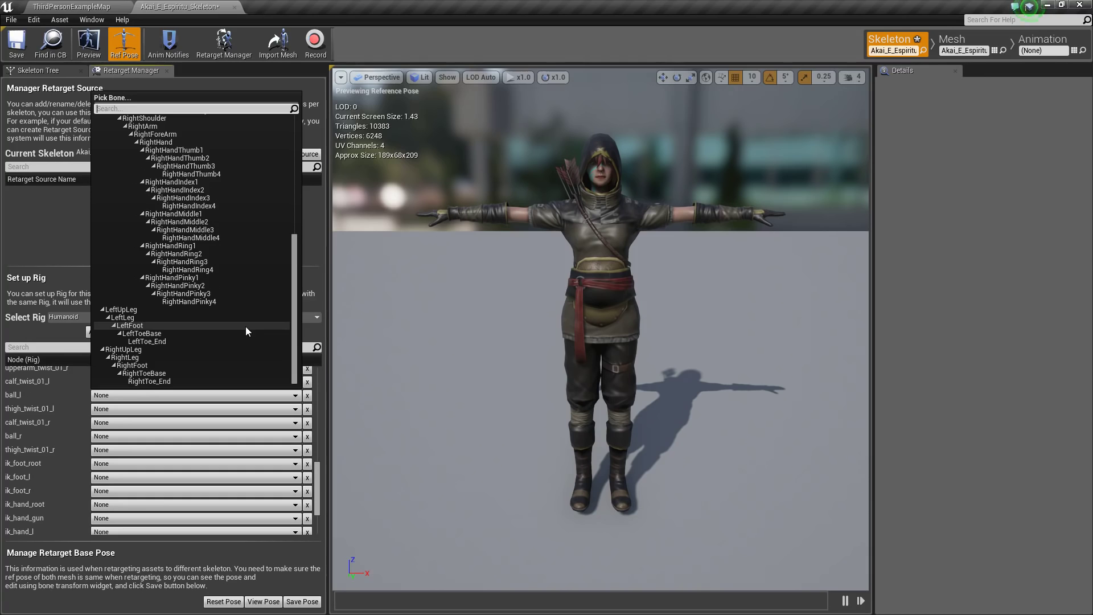
left_click(142, 333)
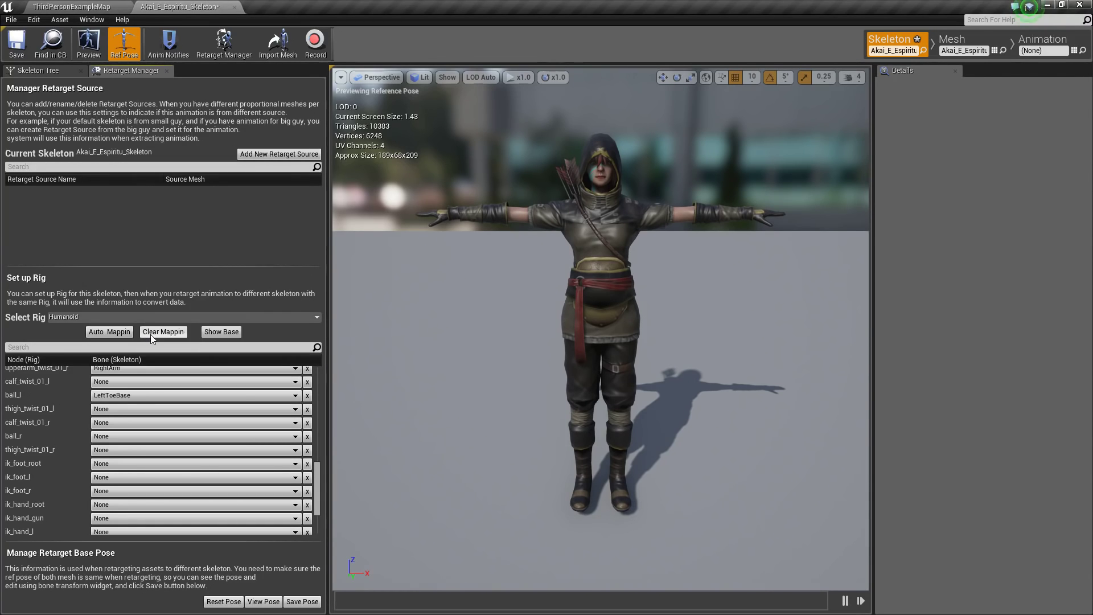
left_click(143, 409)
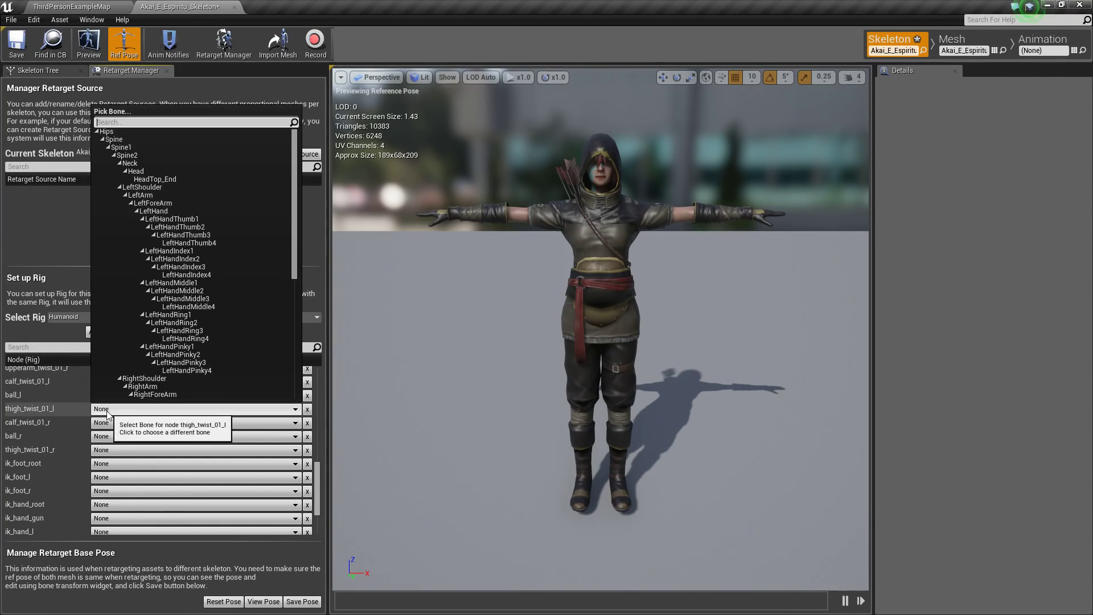
scroll(192, 345, "down", 3)
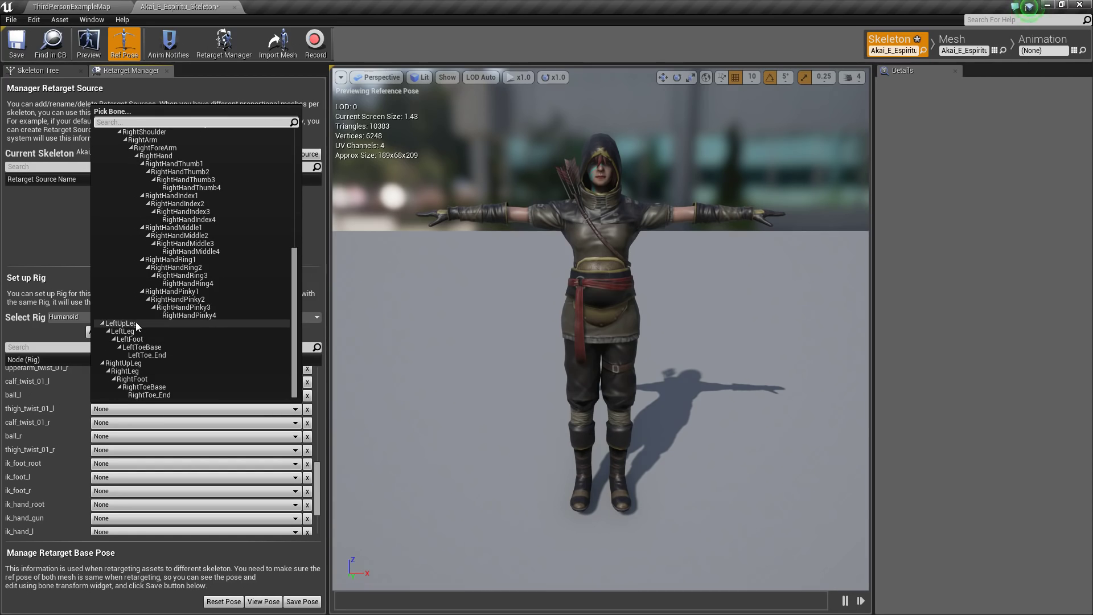
left_click(135, 323)
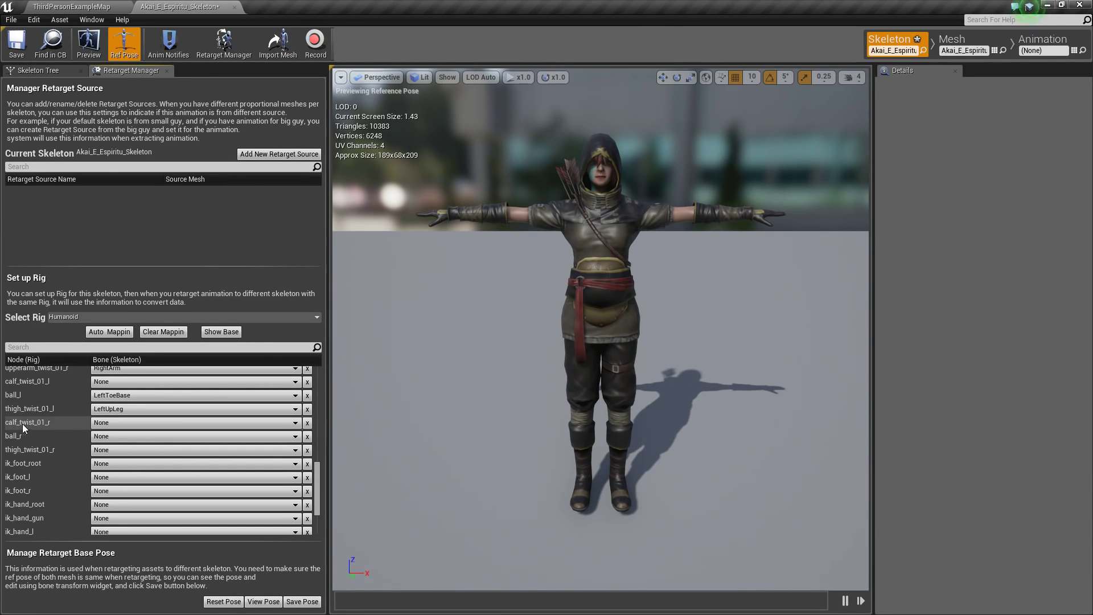
- Map rig nodes ball_r and thigh_twist_01_r to the RightToeBase and RightUpLeg bones respectively
left_click(114, 437)
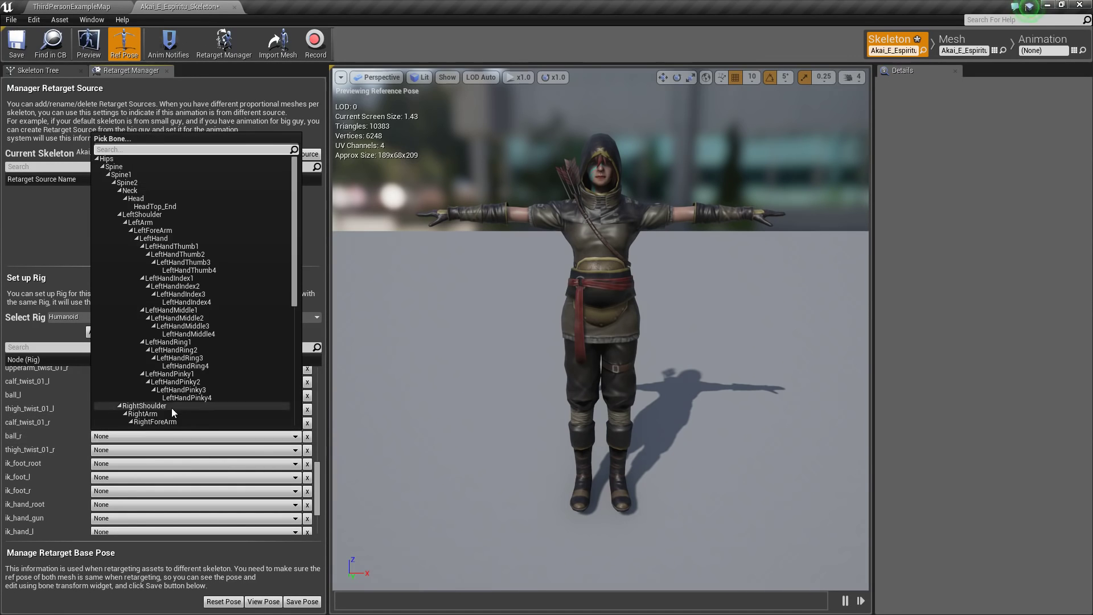
scroll(172, 400, "down", 5)
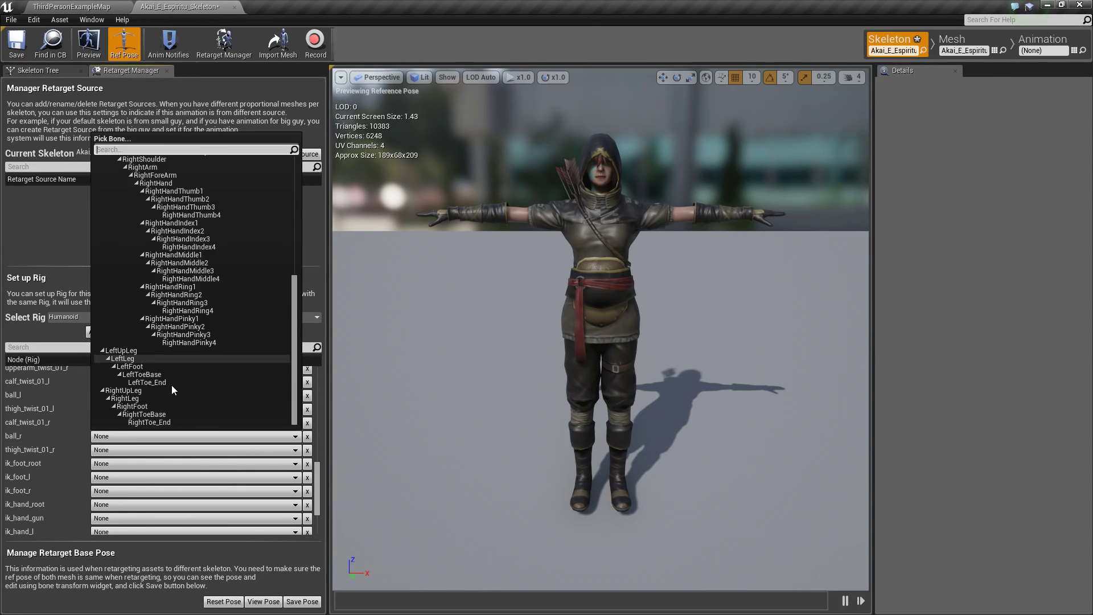
left_click(155, 415)
left_click(130, 450)
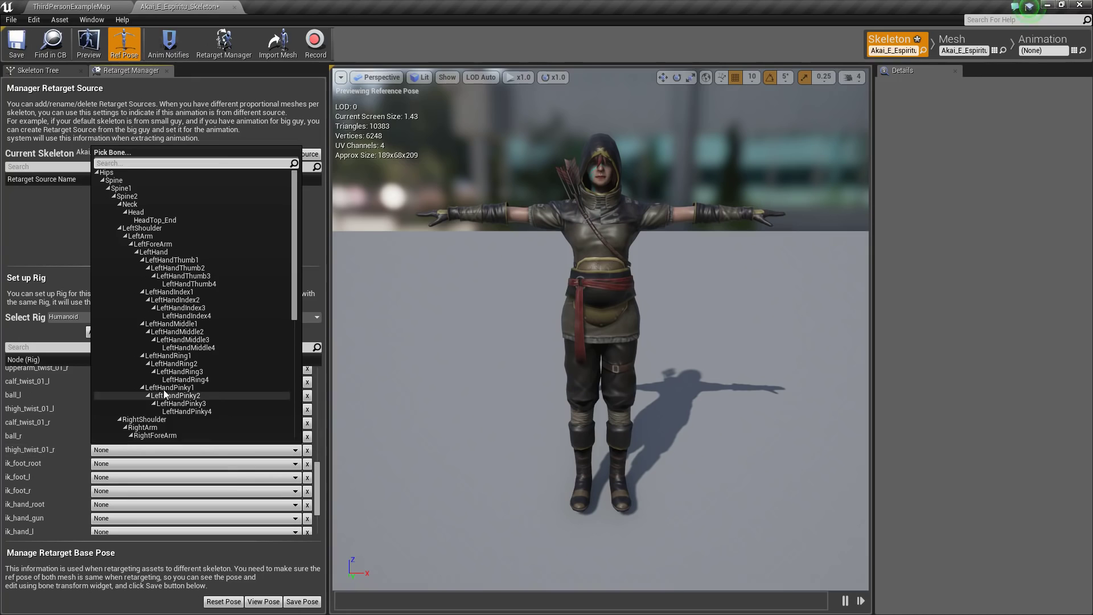
scroll(171, 385, "down", 4)
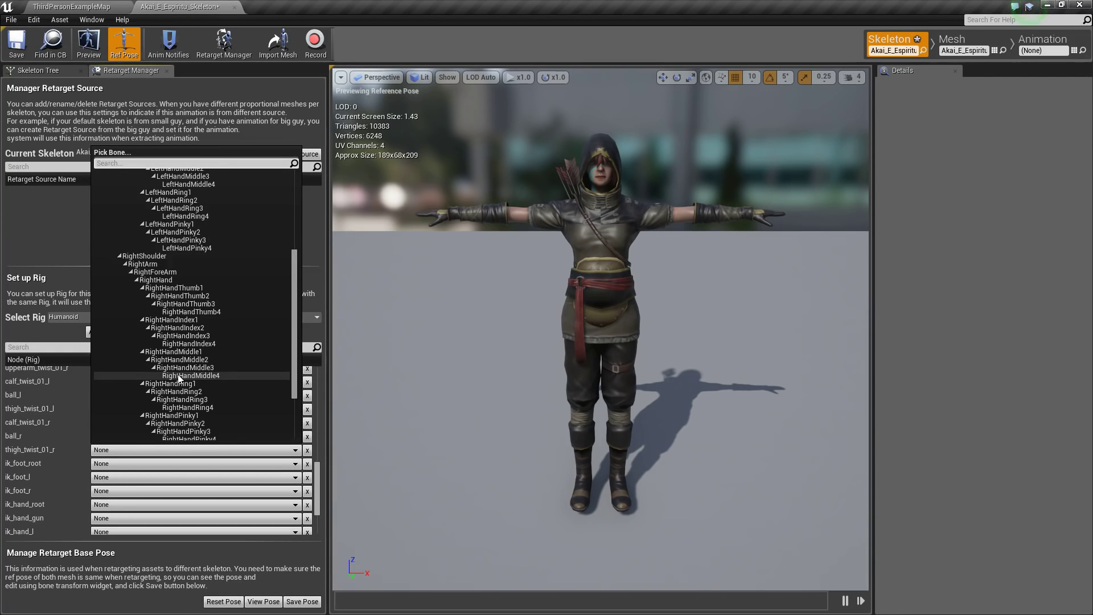
scroll(178, 374, "down", 3)
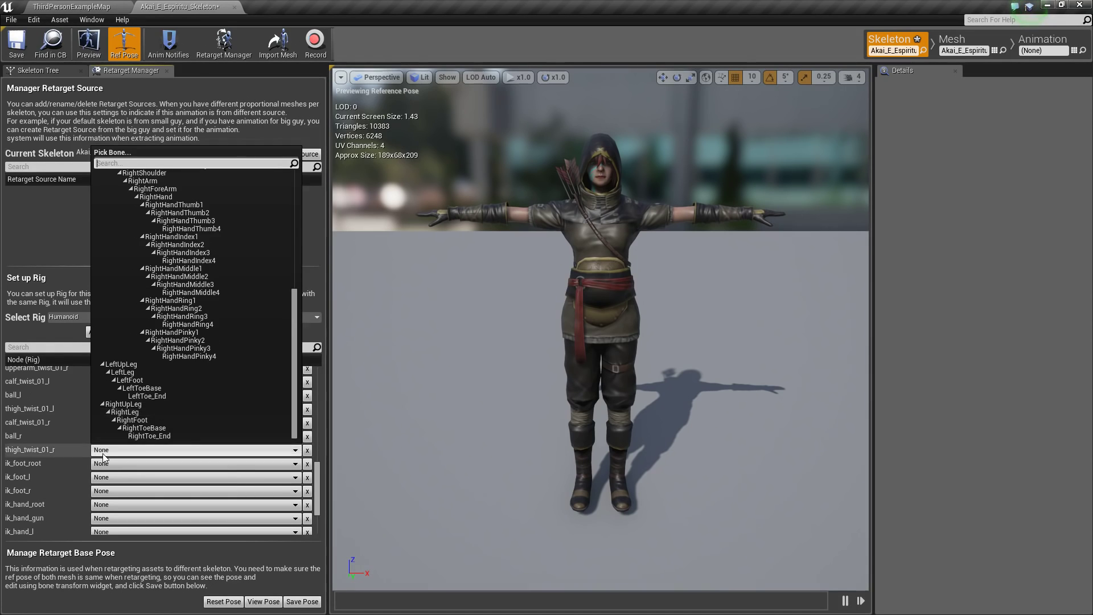
left_click(63, 453)
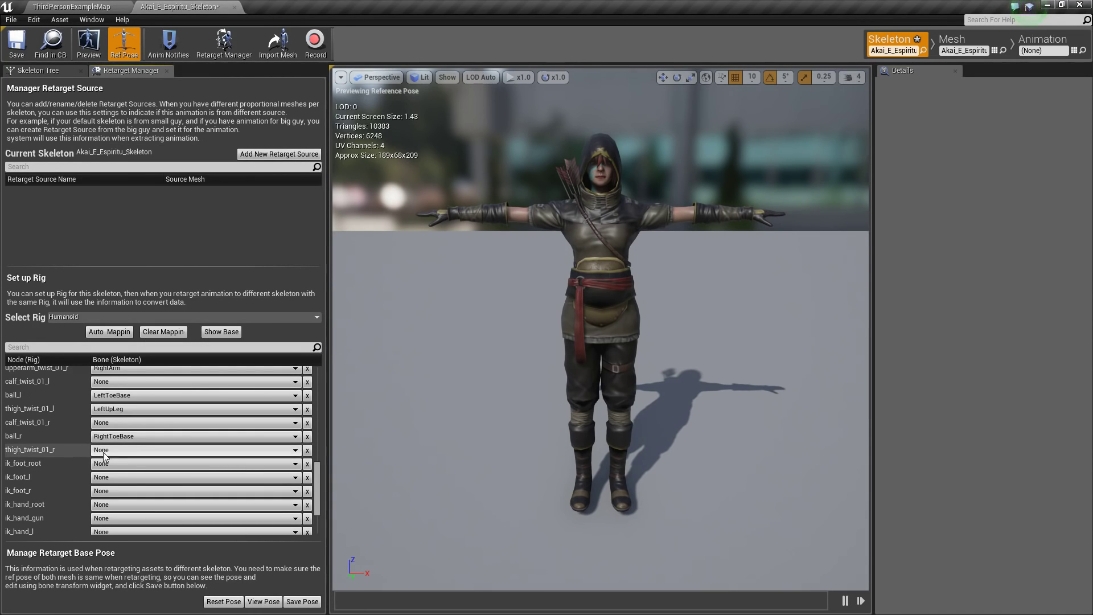
left_click(130, 449)
scroll(176, 382, "down", 10)
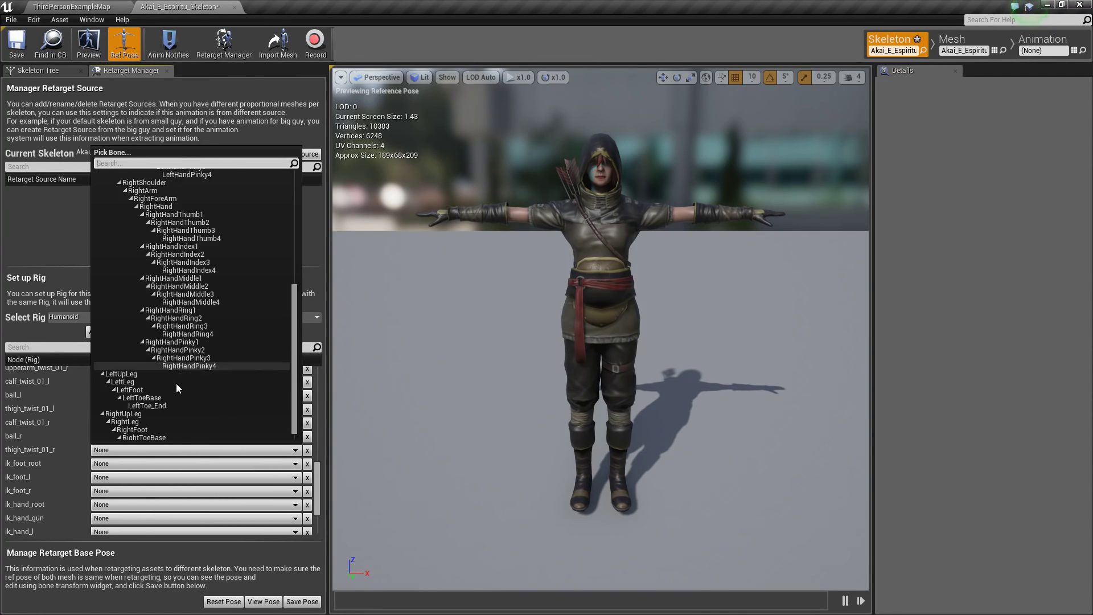
left_click(136, 405)
scroll(56, 450, "down", 3)
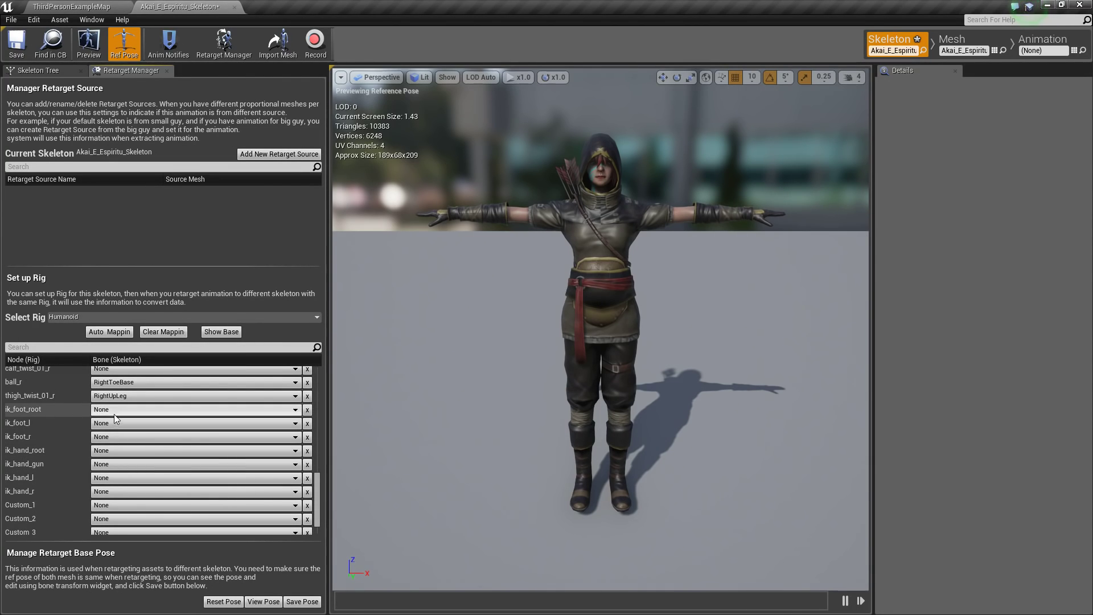
- Clear the bone mapping of the Root node in the base rig list and save the current pose as the retarget base pose
scroll(209, 416, "up", 10)
left_click(221, 333)
scroll(186, 415, "up", 5)
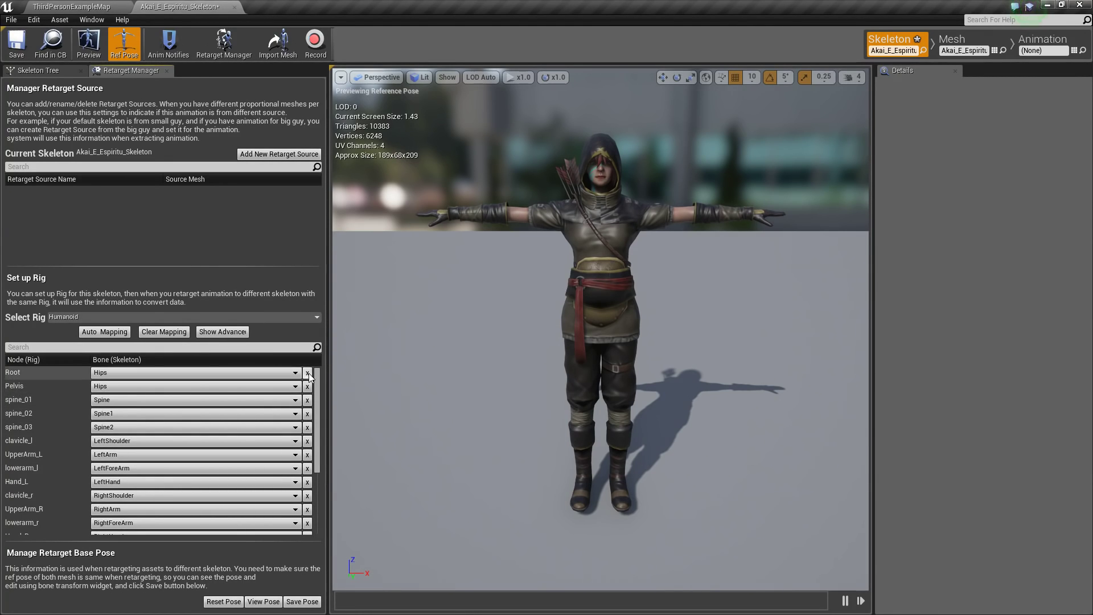
left_click(262, 373)
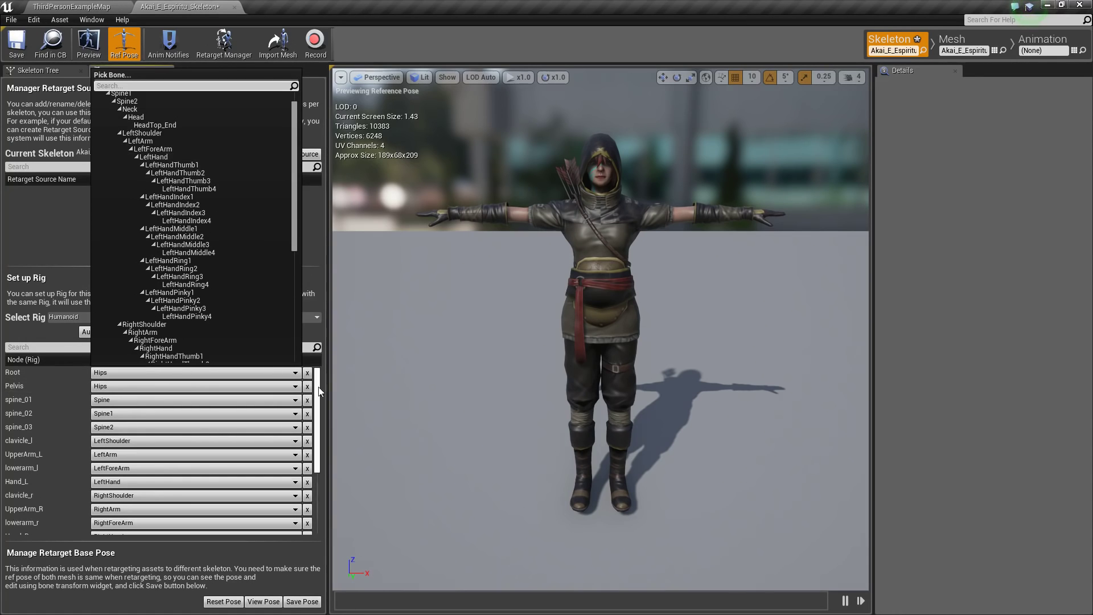
left_click(307, 373)
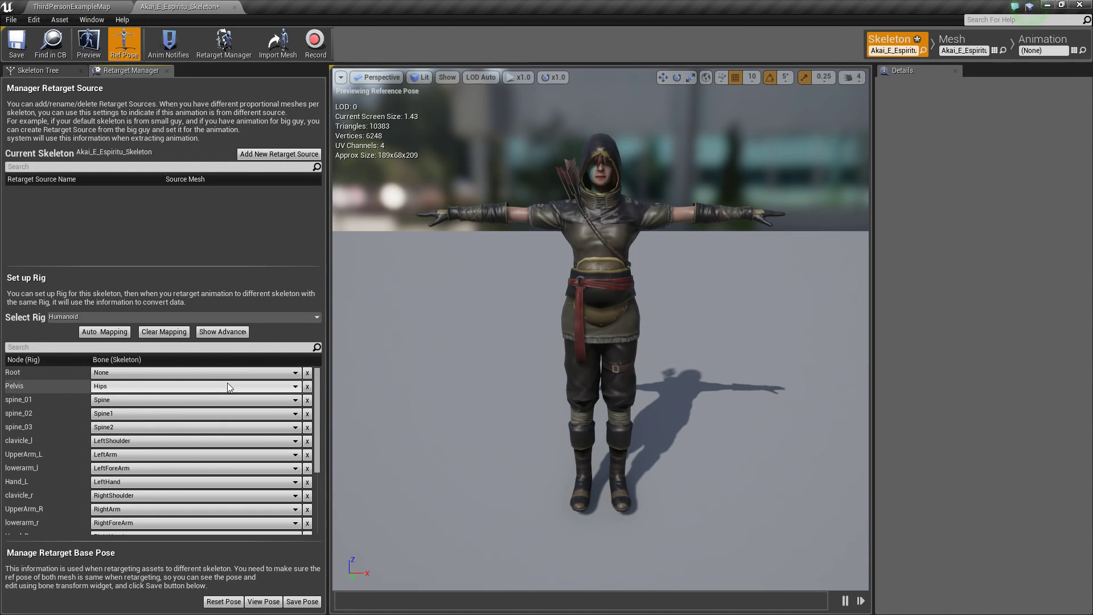
left_click(301, 602)
- Show the skeleton tree's advanced options and recursively set translation retargeting to Skeleton from the Hips bone down
left_click(45, 69)
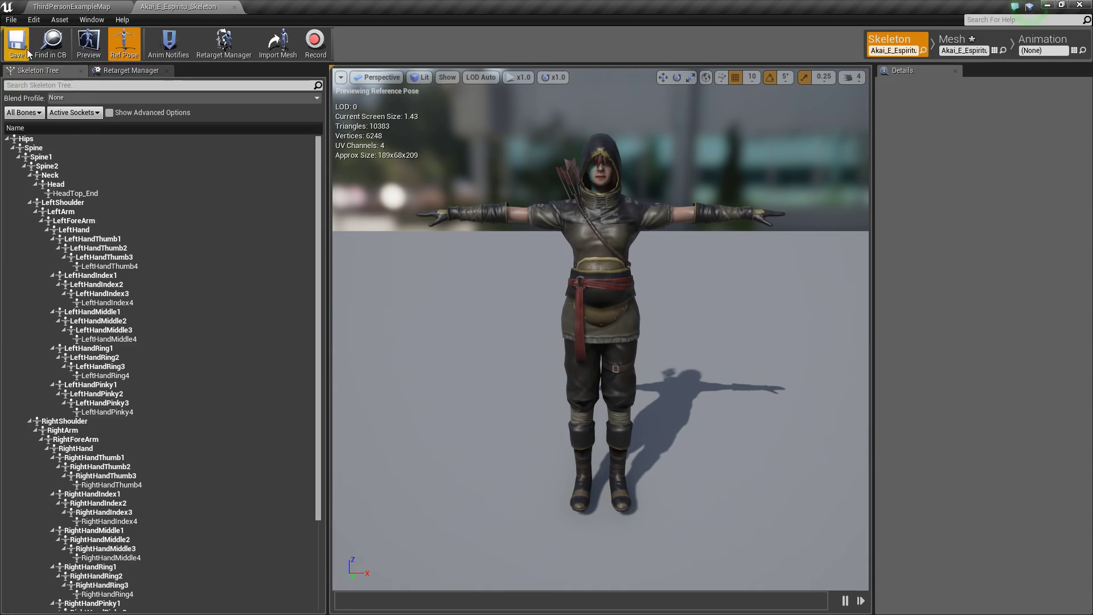
left_click(110, 112)
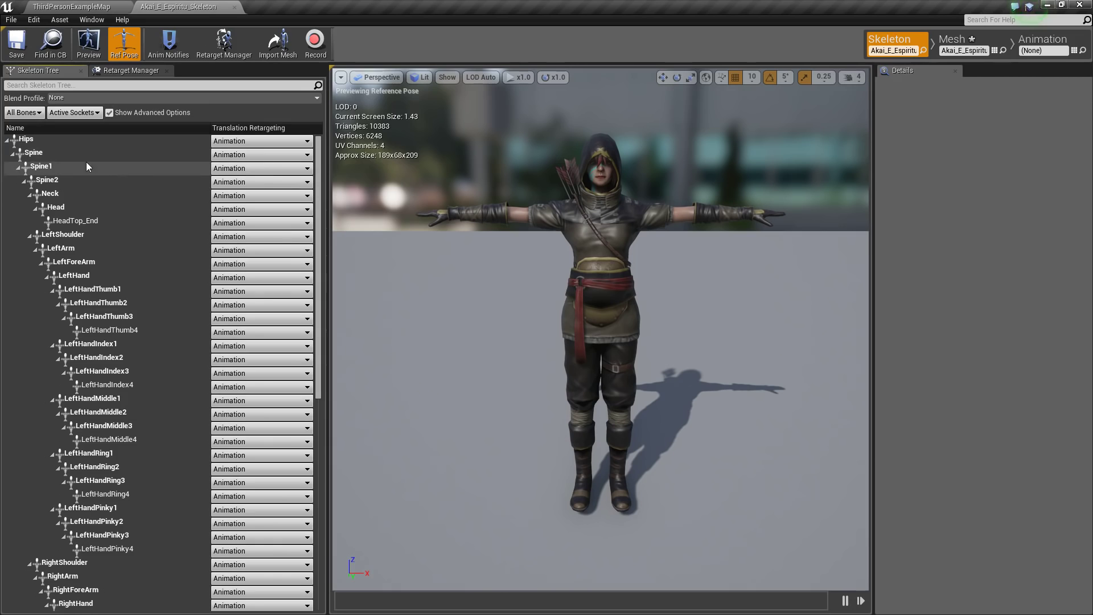
right_click(256, 142)
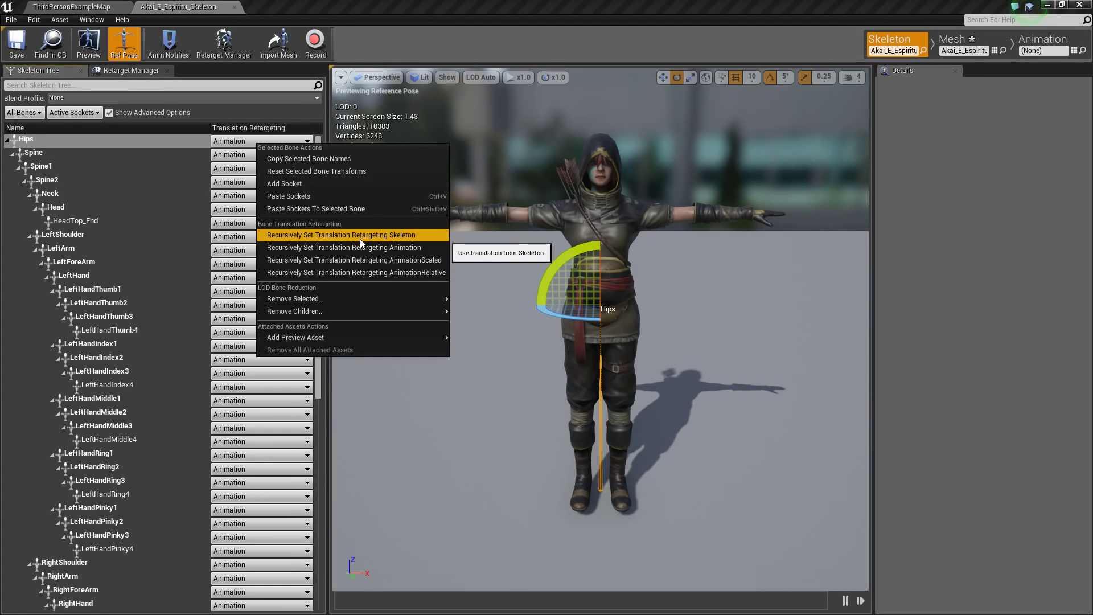
left_click(373, 239)
- Set the Hips bone's translation retargeting to Animation Scaled and save the Akai_E_Espiritu skeleton
left_click(271, 140)
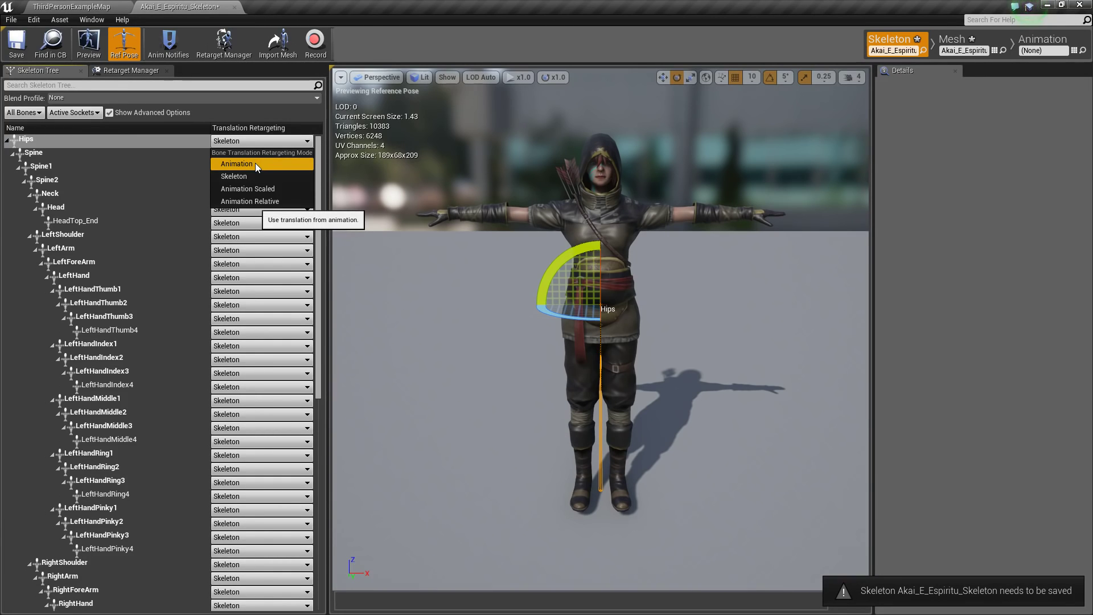
left_click(275, 190)
left_click_drag(319, 165, 319, 374)
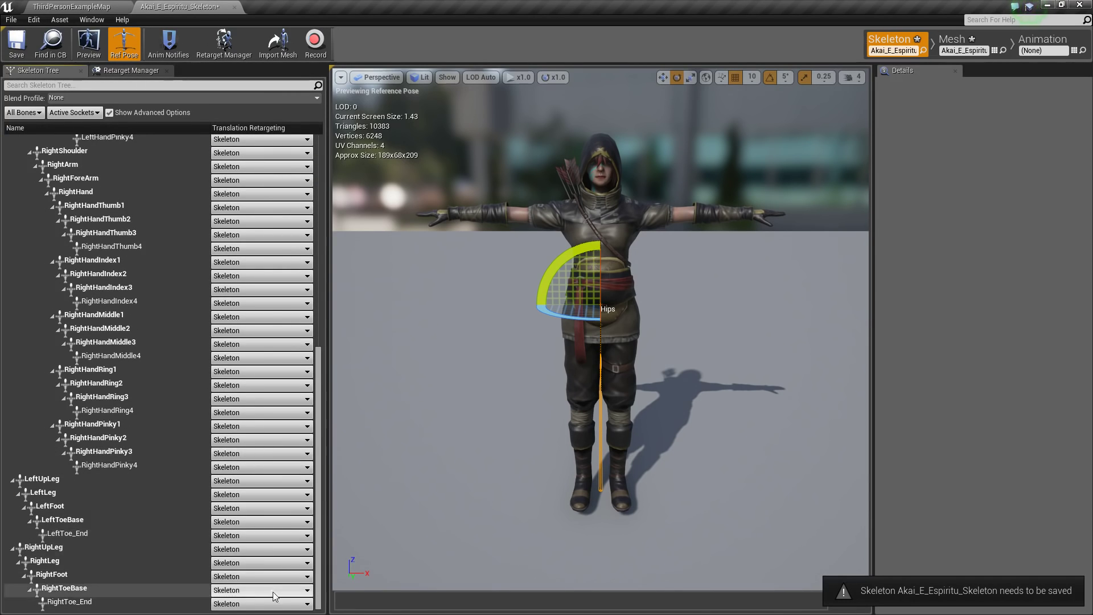
left_click_drag(319, 387, 294, 203)
scroll(294, 203, "up", 2)
key("ctrl+s")
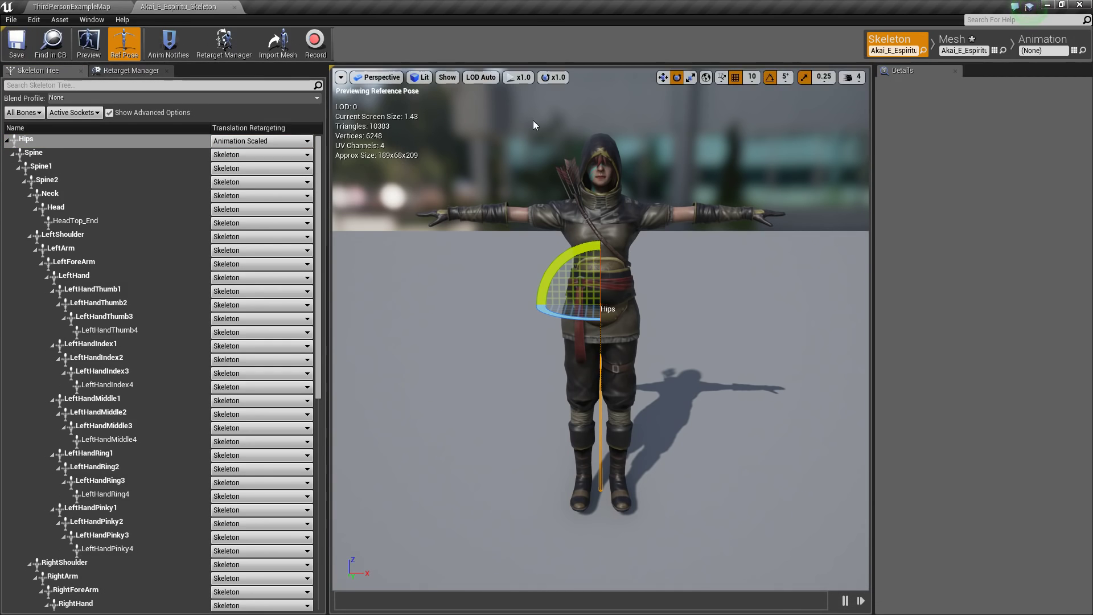
- Return to ThirdPersonExampleMap and save all modified project assets
left_click(114, 6)
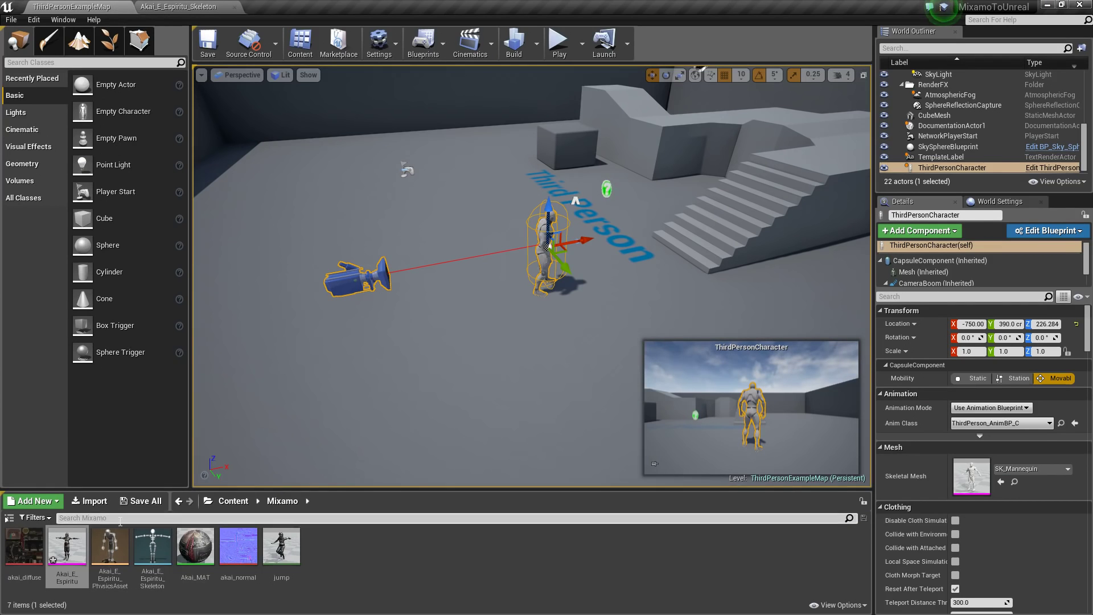
left_click(141, 501)
left_click(648, 417)
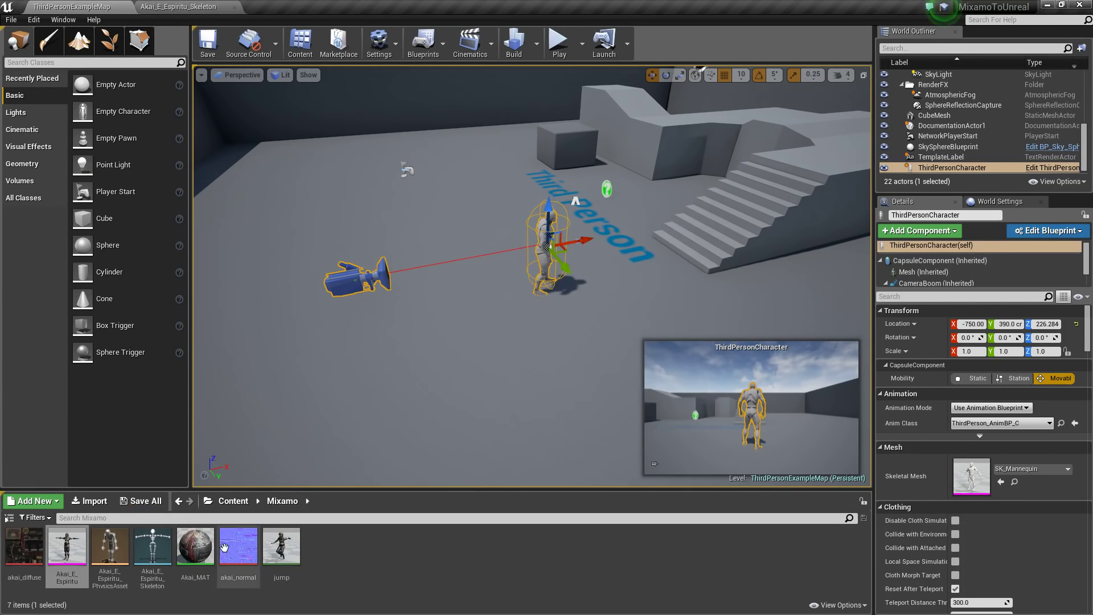
- Browse to the Mannequin character's mesh folder in the project content and open the SK_Mannequin mesh
left_click(232, 501)
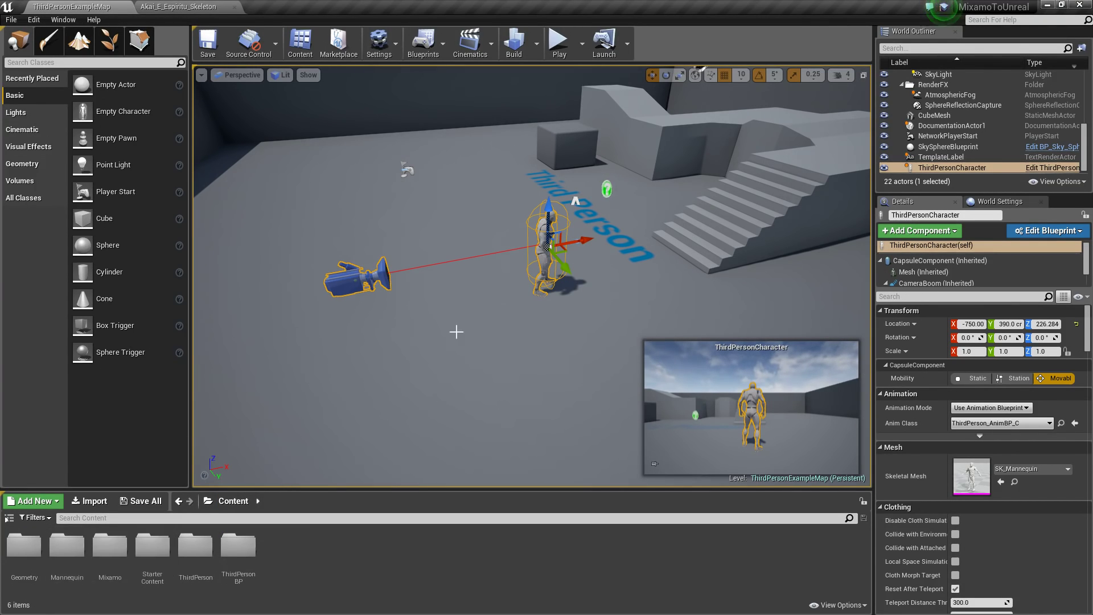
double_click(61, 561)
double_click(67, 553)
double_click(77, 555)
double_click(26, 551)
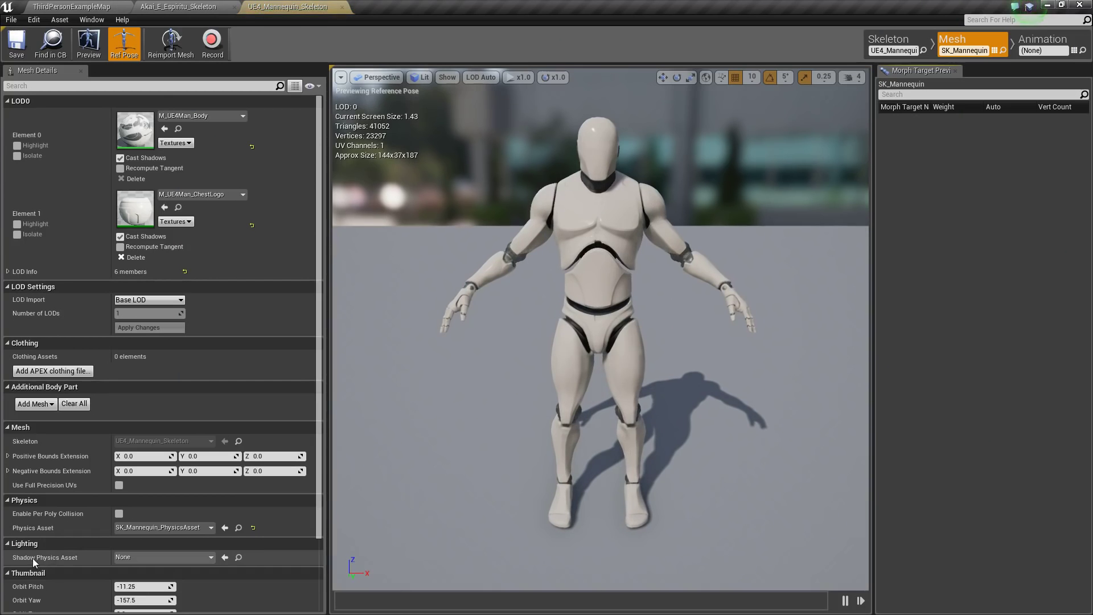
- Assign the Humanoid rig to the UE4_Mannequin skeleton in the Retarget Manager and auto-map its bones
left_click(891, 41)
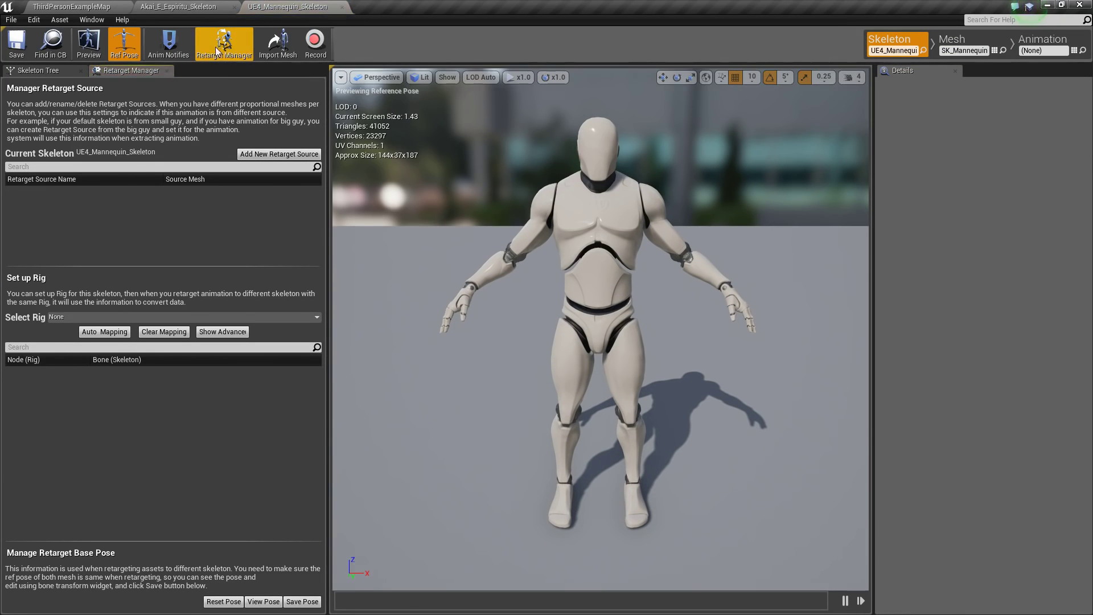
left_click(75, 317)
left_click(82, 338)
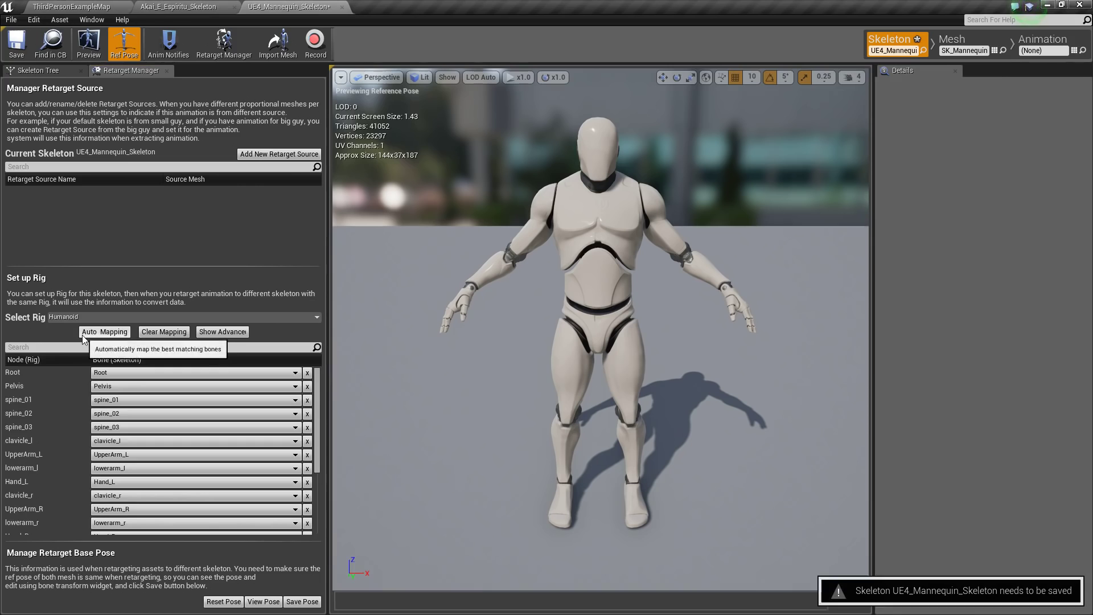
left_click(108, 334)
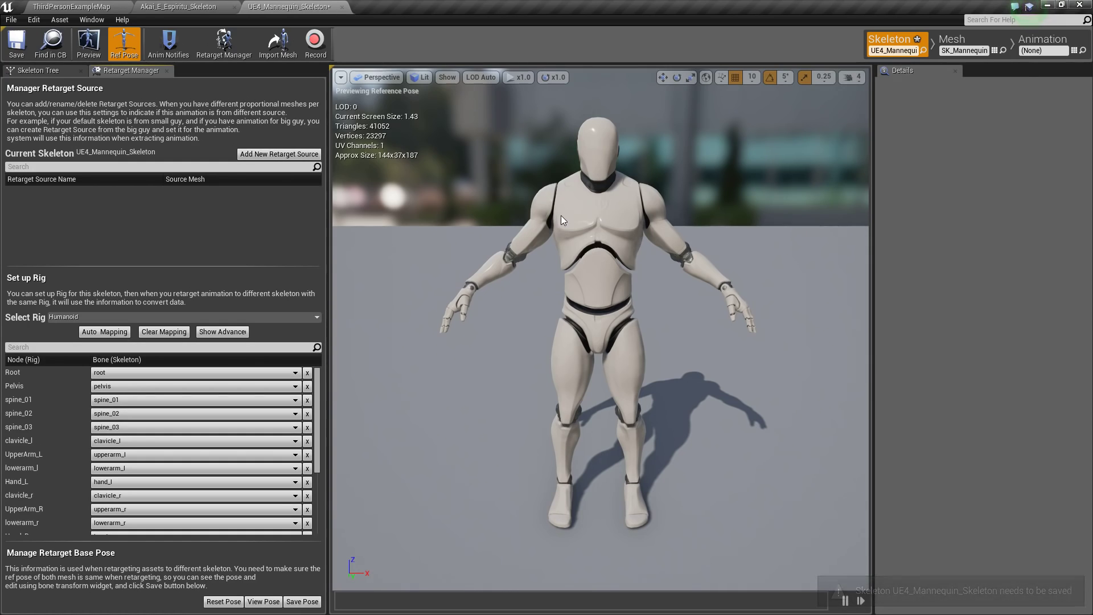
- View the mannequin's retarget pose and rotate upperarm_l and lowerarm_l until the left arm is horizontal for a T-pose
left_click(272, 604)
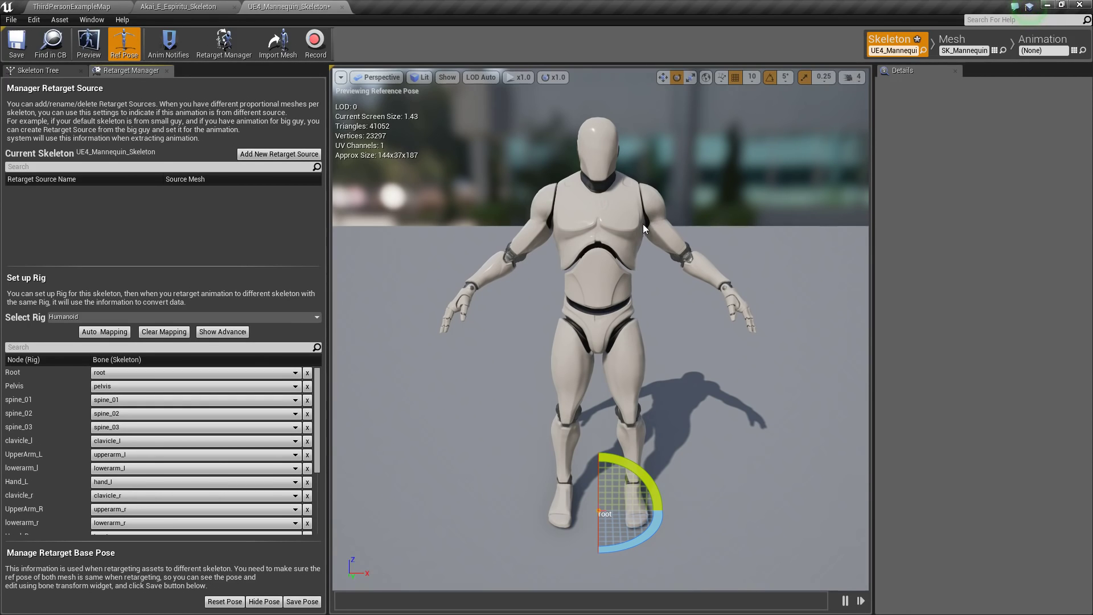
left_click_drag(650, 225, 624, 356, "alt")
left_click(636, 269)
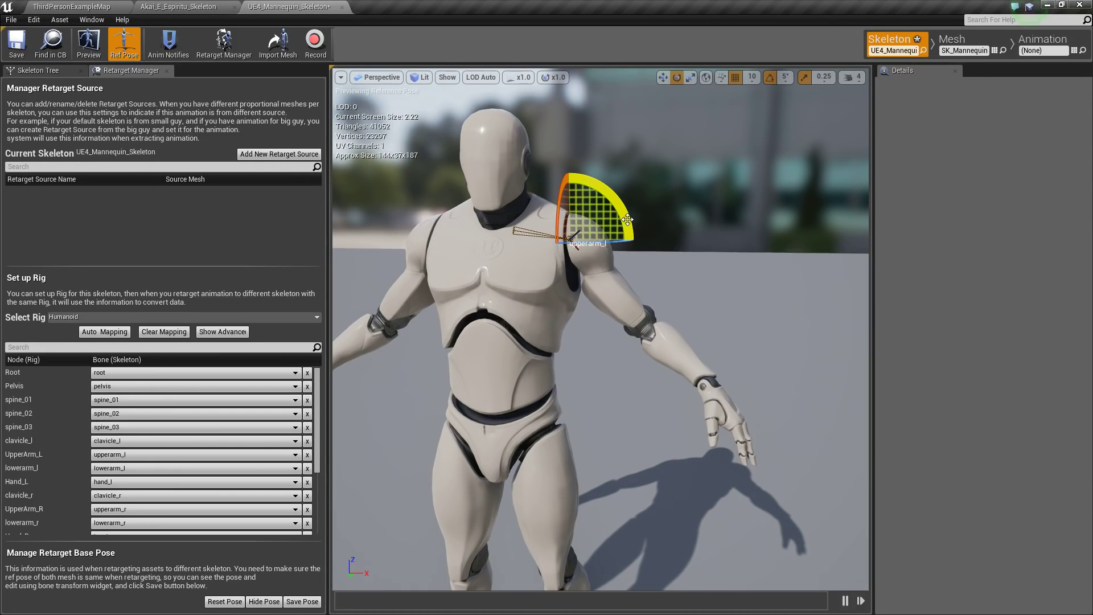
left_click_drag(627, 219, 623, 182)
left_click(656, 251)
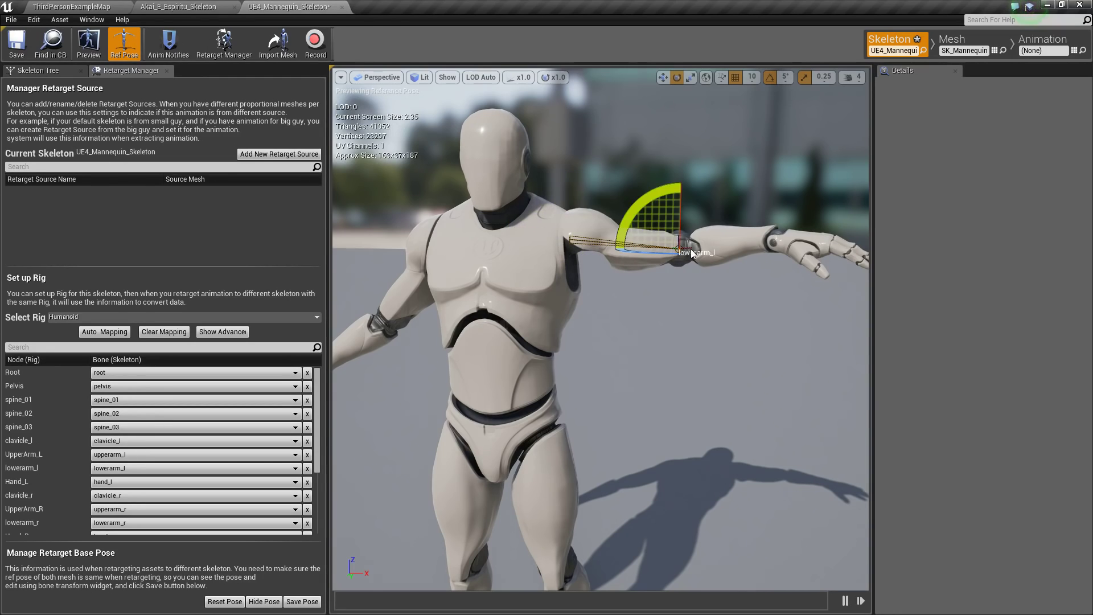
mouse_move(716, 306)
left_mouse_down()
mouse_move(587, 308)
mouse_move(716, 306)
left_mouse_up()
left_click_drag(556, 315, 627, 359)
left_click_drag(592, 302, 709, 316)
scroll(601, 331, "up", 3)
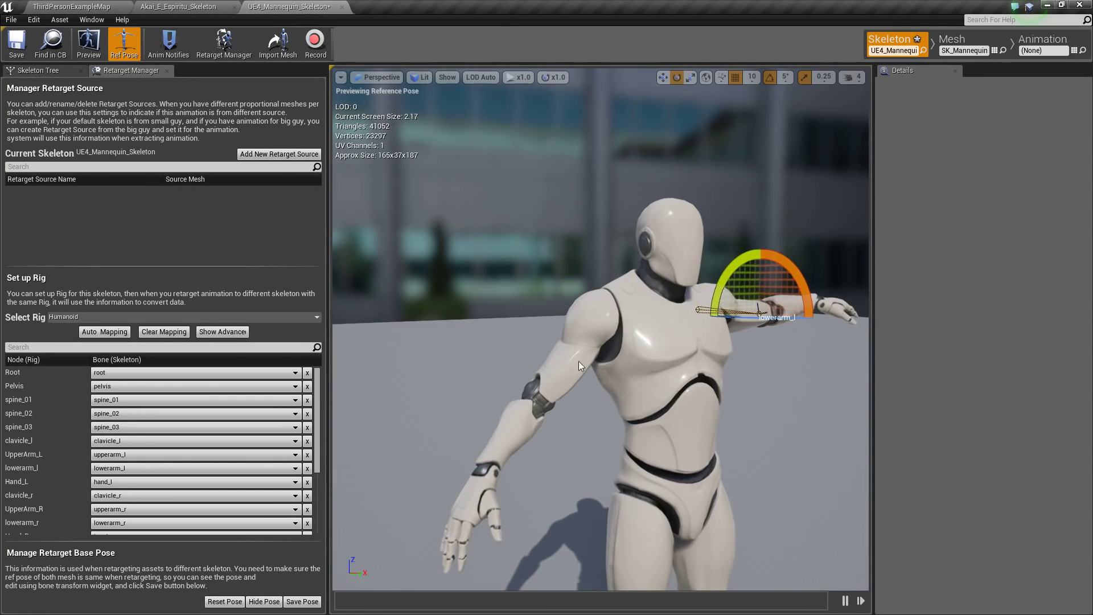
- Rotate upperarm_r and lowerarm_r to raise the mannequin's right arm to the horizontal, matching the left arm
left_click(613, 340)
left_click(589, 312)
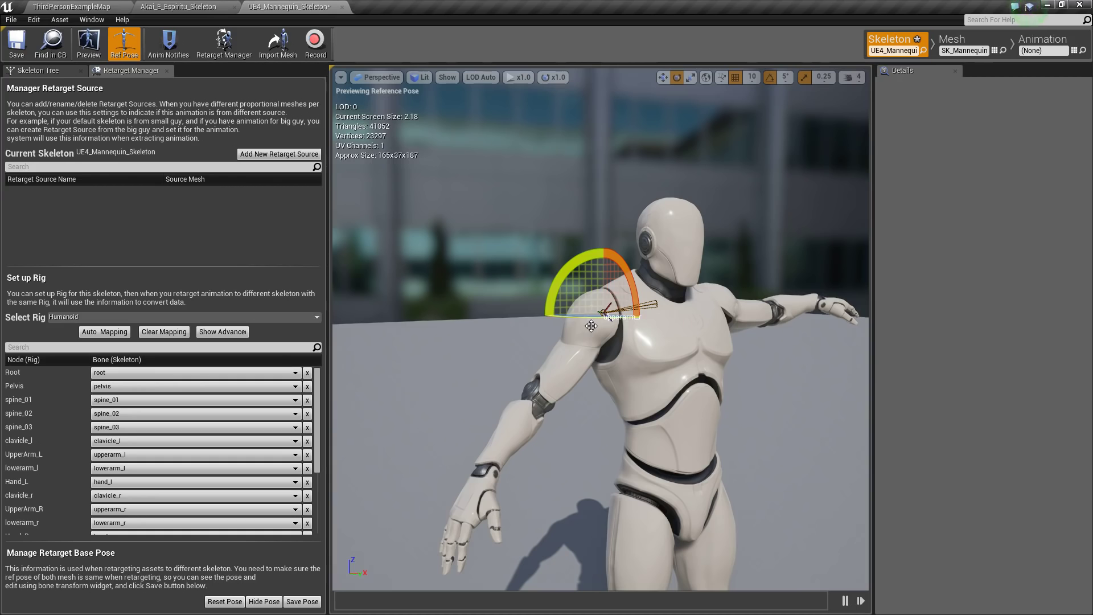
left_click_drag(579, 277, 534, 308)
left_click(504, 336)
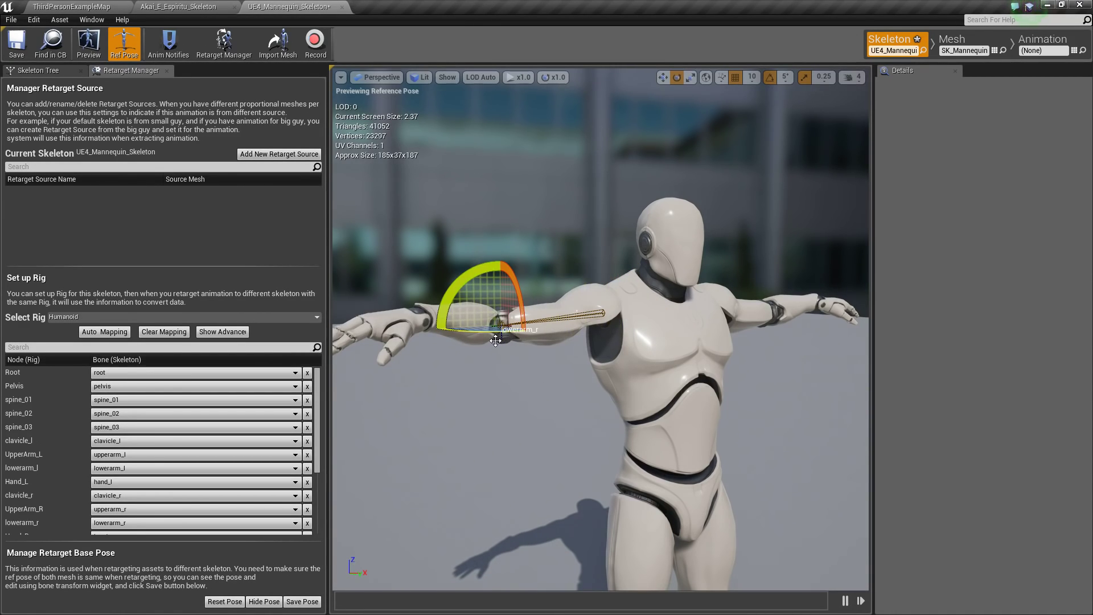
left_click_drag(496, 340, 524, 336)
scroll(487, 334, "down", 5)
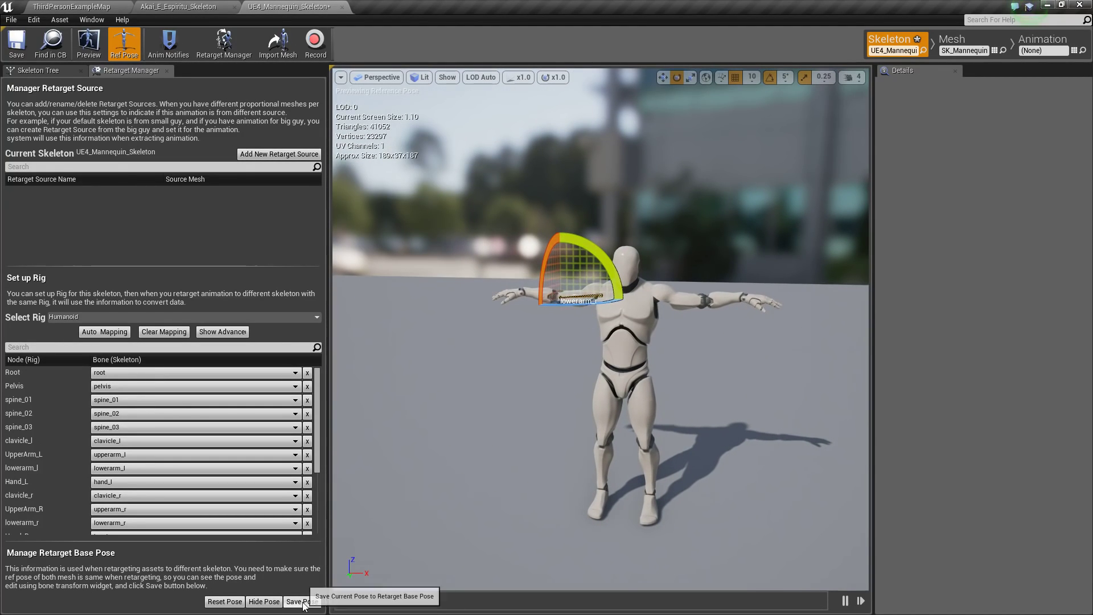
- Save the mannequin's T-pose as its retarget base pose, then show and hide the saved pose to check it
left_click(302, 602)
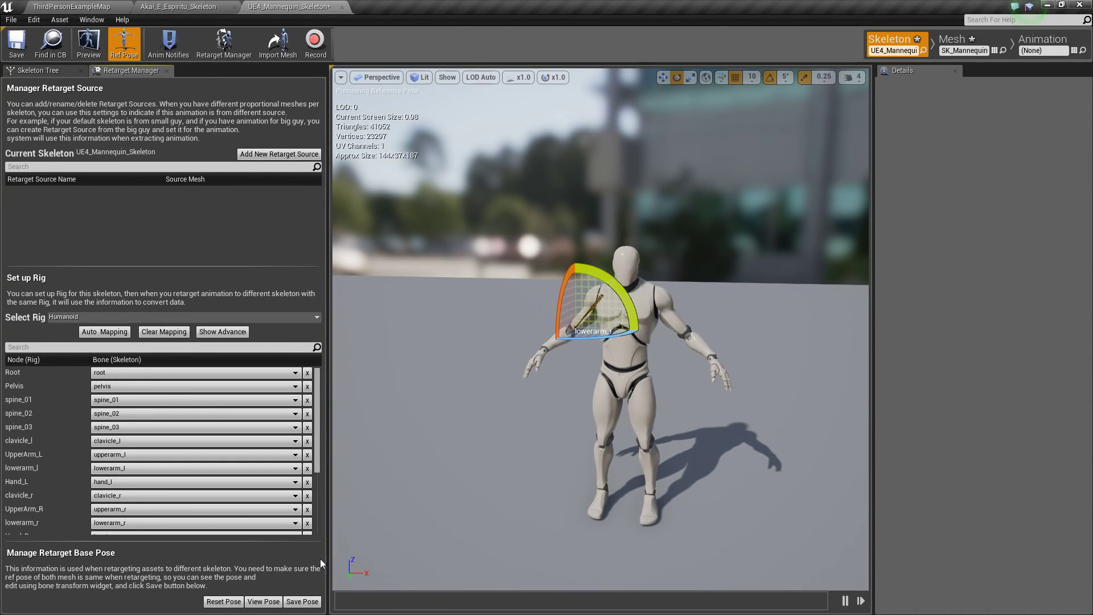
left_click(264, 602)
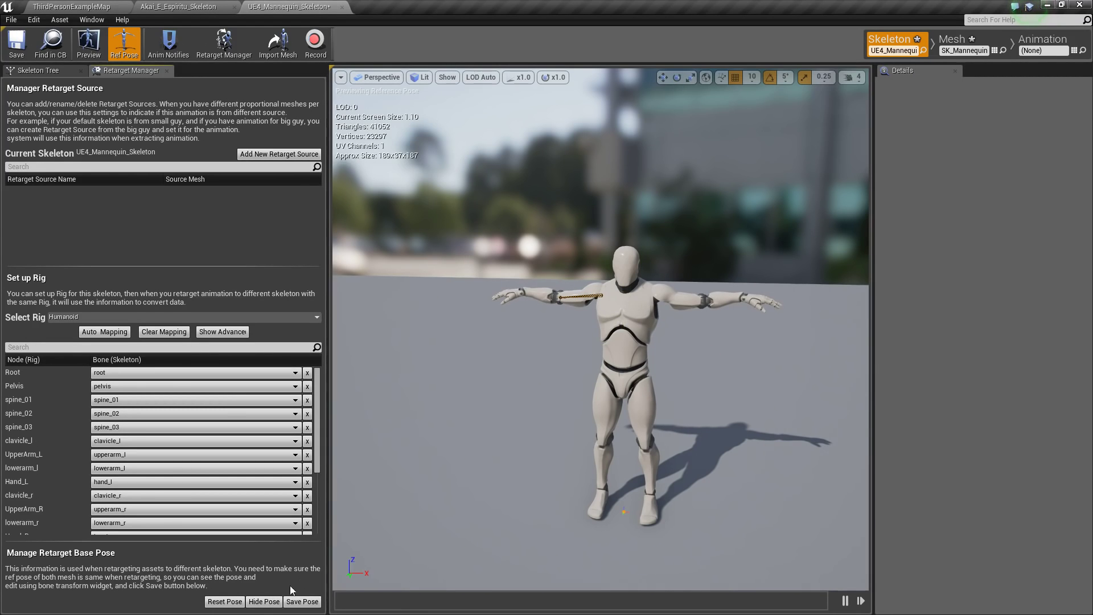
left_click(264, 602)
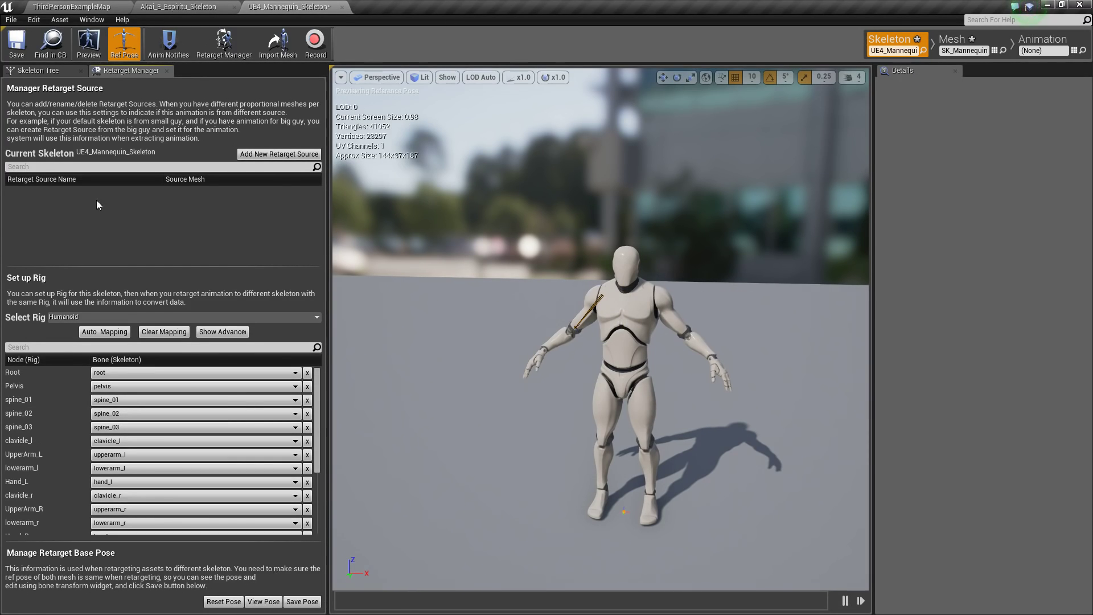
- Show the advanced options in the mannequin's skeleton tree and set the pelvis bone's translation retargeting to Animation Scaled
left_click(39, 69)
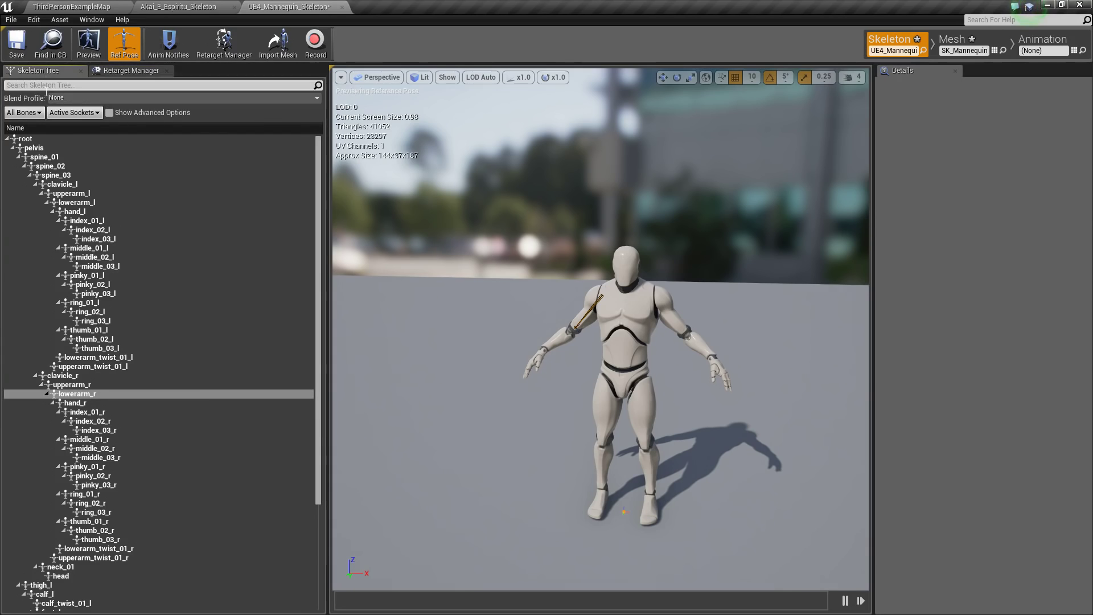
left_click(110, 113)
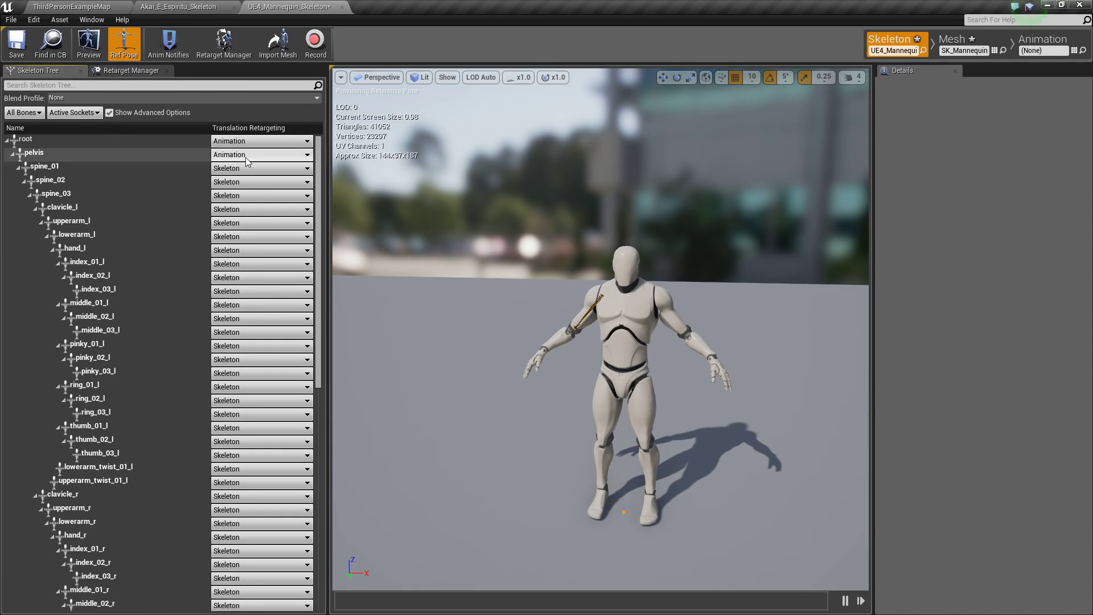
left_click(226, 155)
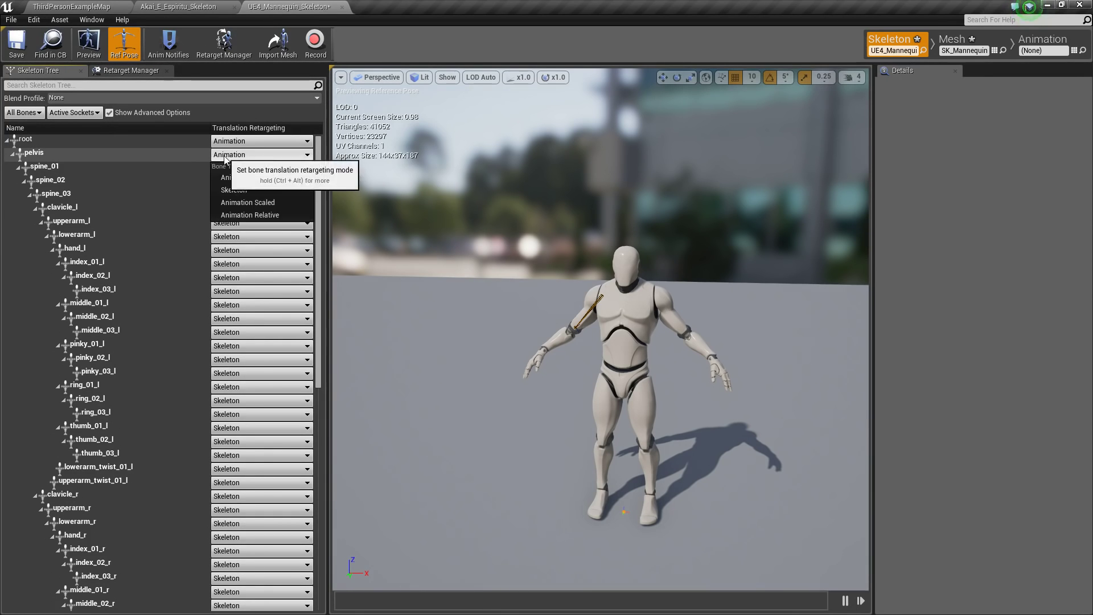
left_click(261, 202)
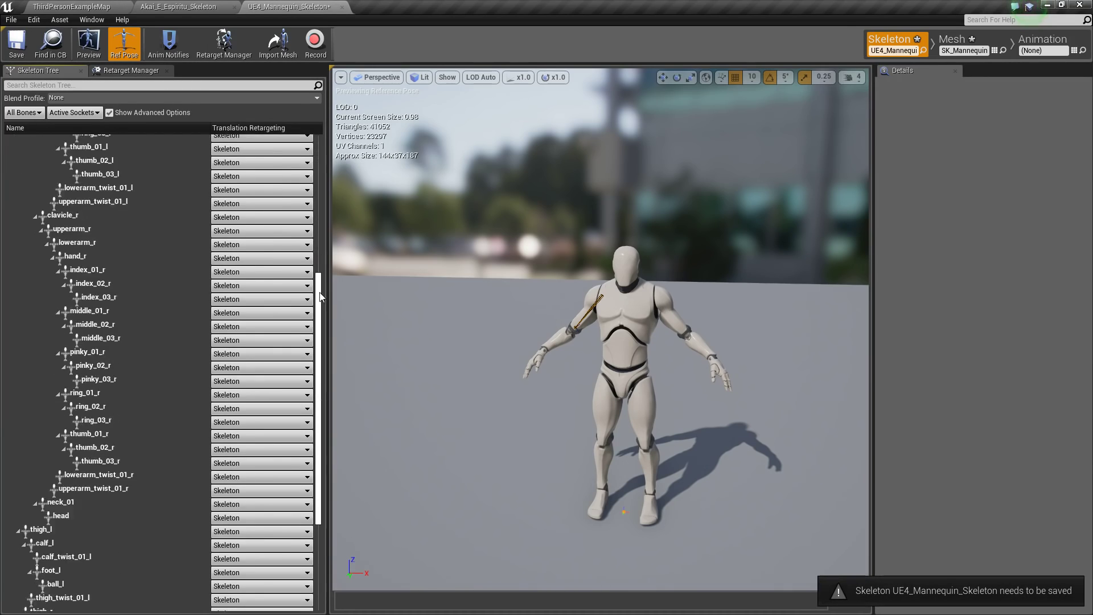
left_click_drag(322, 311, 319, 125)
- Save UE4_Mannequin_Skeleton, return to the level editor and save the modified SK_Mannequin mesh
left_click(11, 43)
left_click(71, 6)
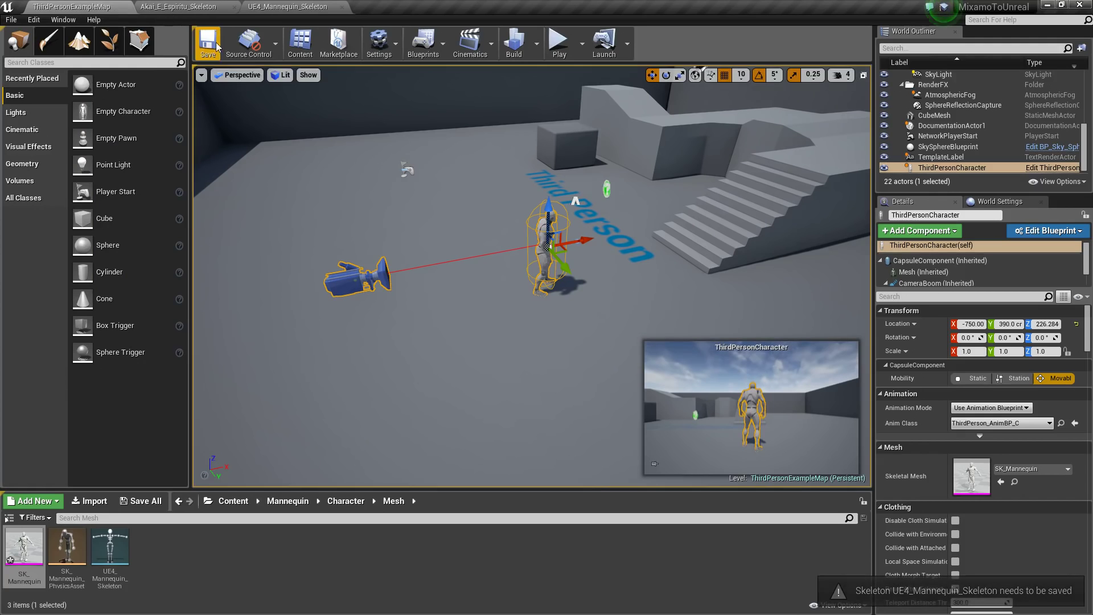
left_click(140, 502)
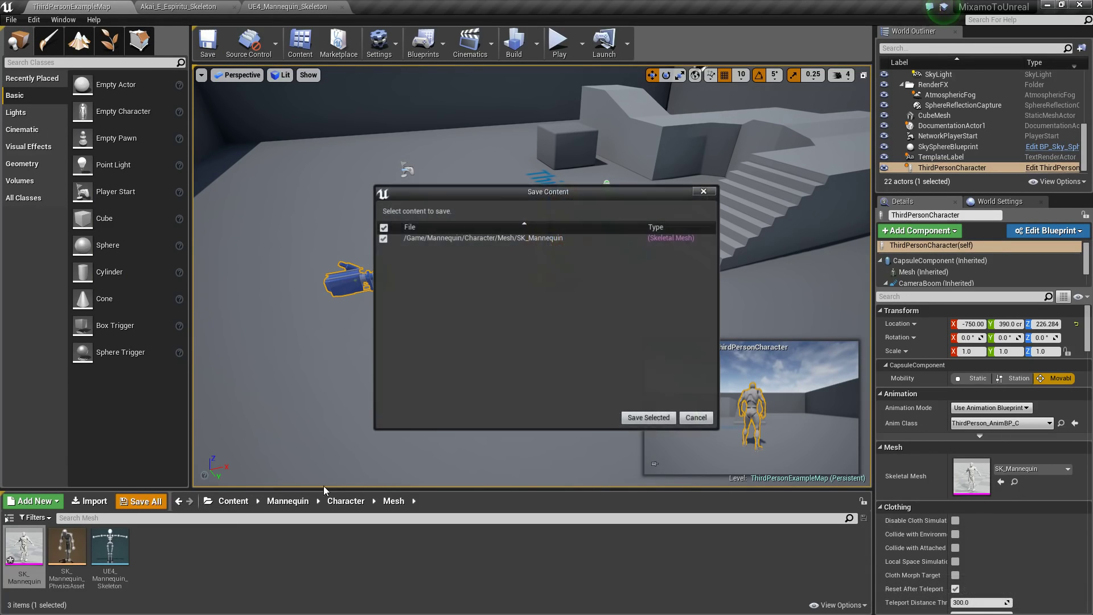
left_click(649, 418)
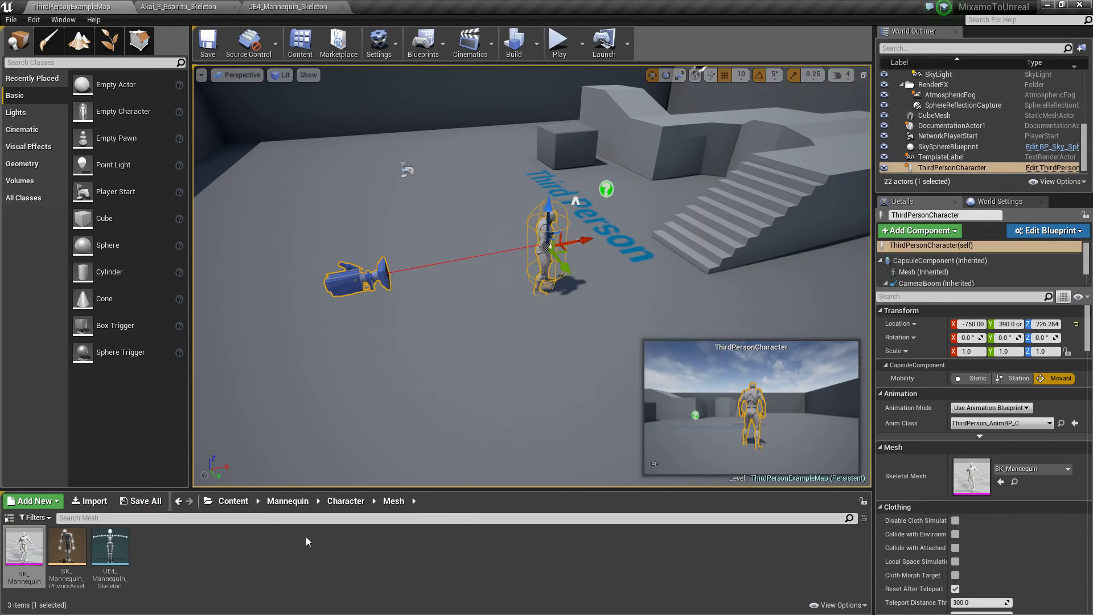
- Go to the Mixamo content folder and start Duplicate Anim Assets and Retarget for the jump animation
left_click(233, 501)
double_click(110, 545)
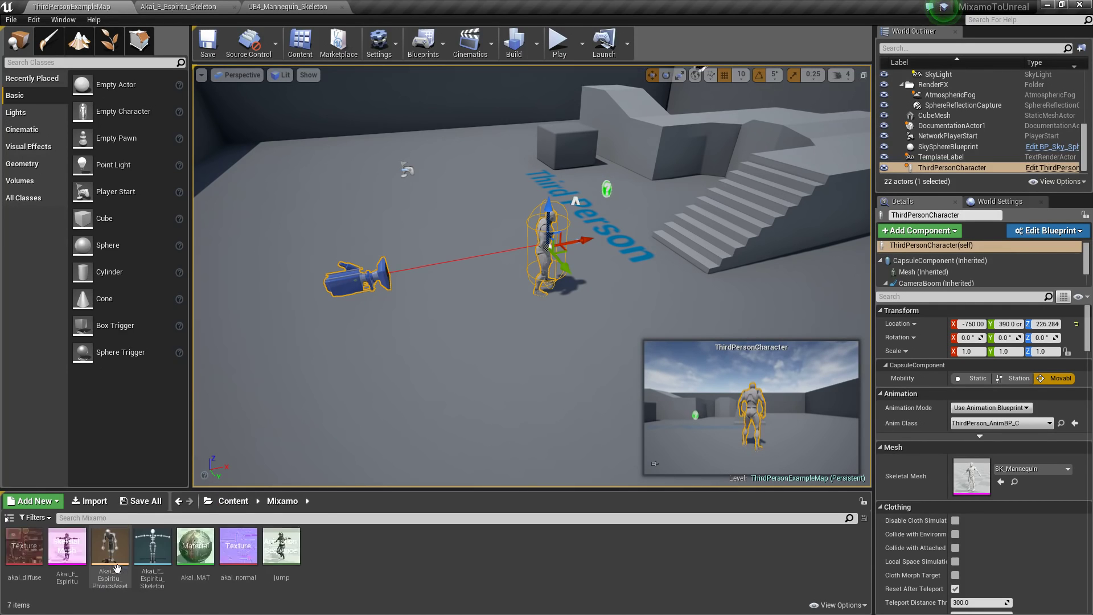
left_click(294, 555)
right_click(295, 555)
mouse_move(333, 268)
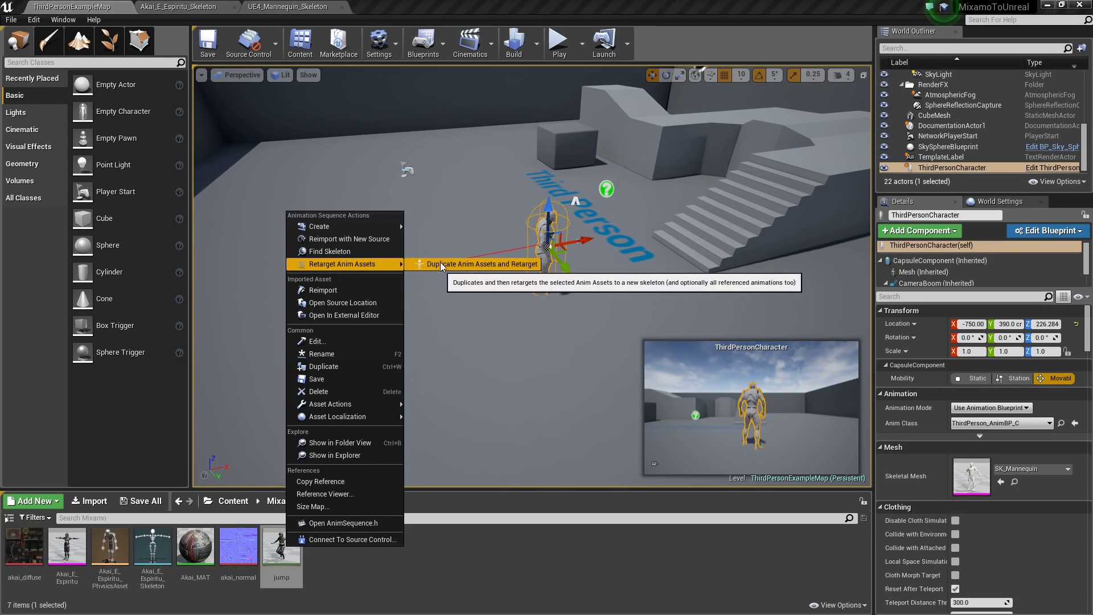
left_click(453, 262)
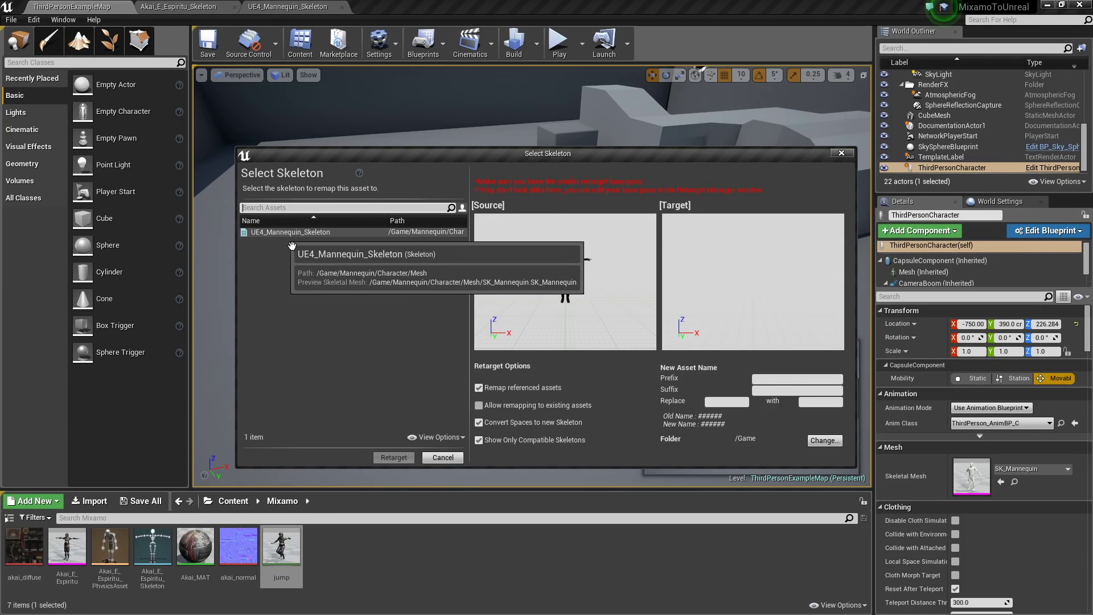
- Choose UE4_Mannequin_Skeleton as the target, confirm the Content folder as destination, and retarget the jump animation
left_click(339, 234)
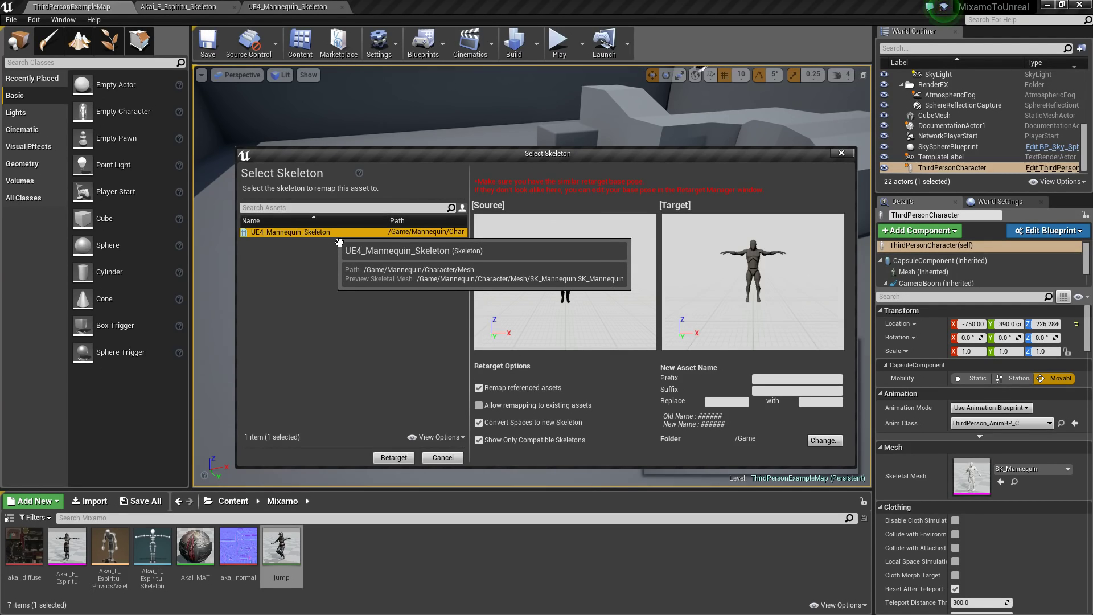
left_click(824, 442)
left_click(645, 433)
left_click(393, 457)
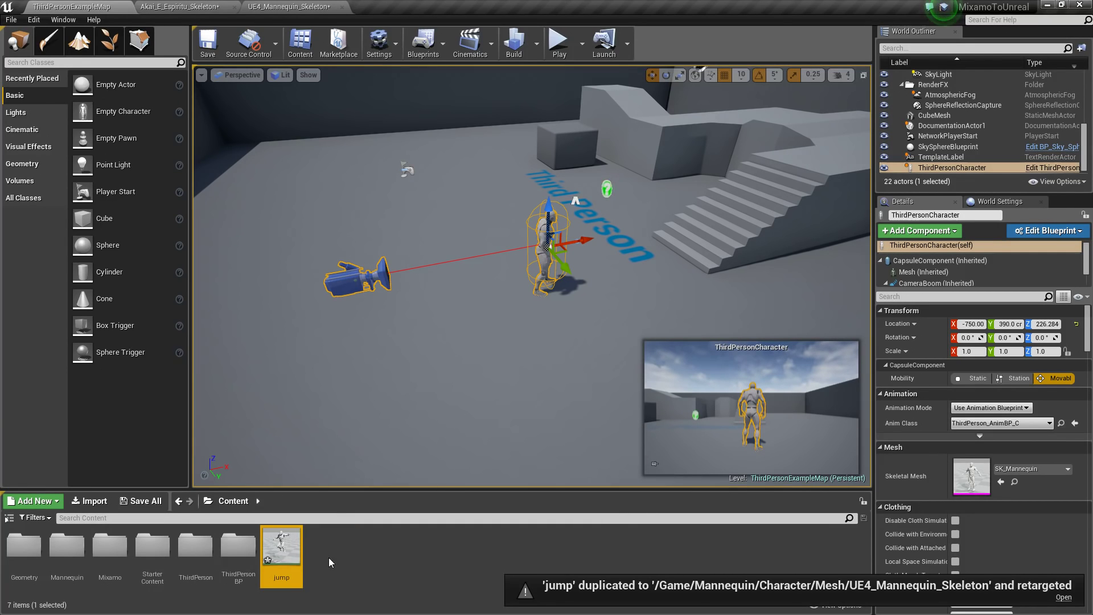
- Open the retargeted jump animation in the Content folder and inspect how it plays on the mannequin
double_click(284, 550)
left_click_drag(554, 330, 581, 279)
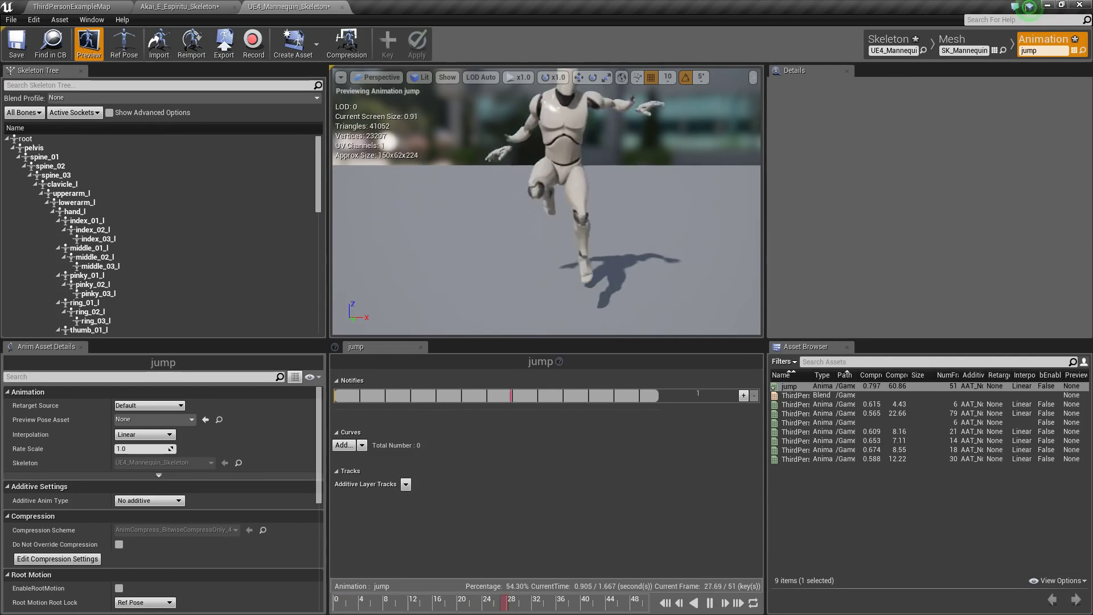
- Close the mannequin's animation editor and save the modified Akai_E_Espiritu_Skeleton
left_click(342, 7)
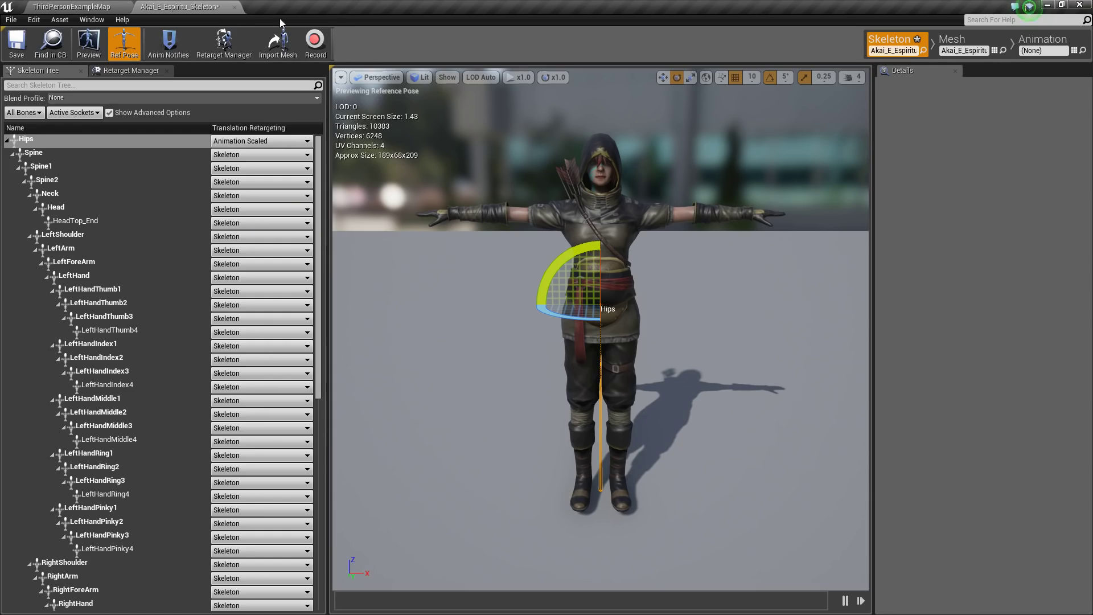
left_click(51, 35)
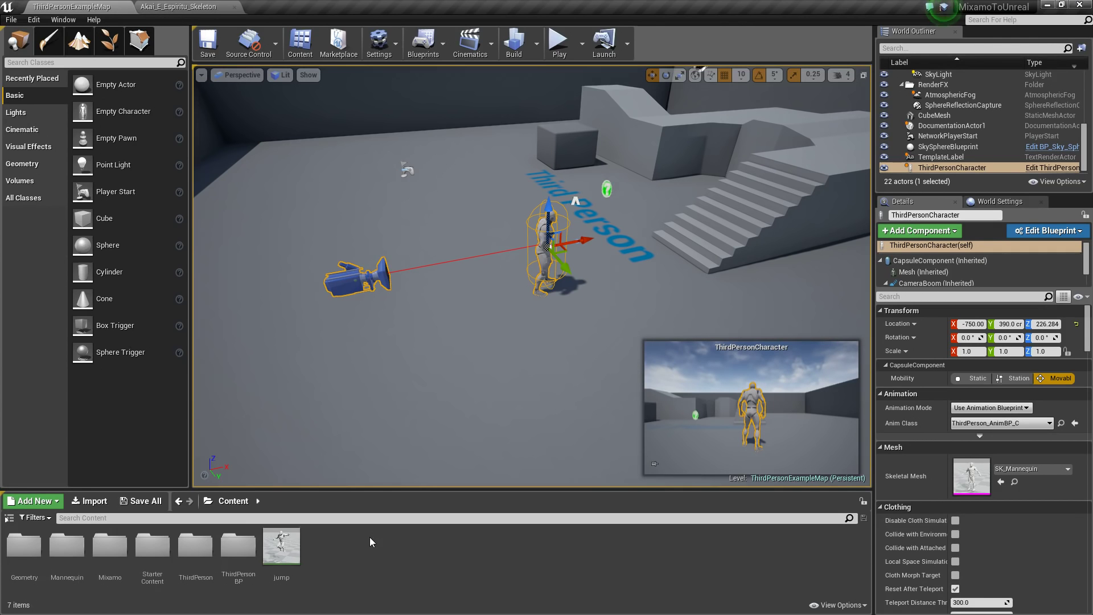